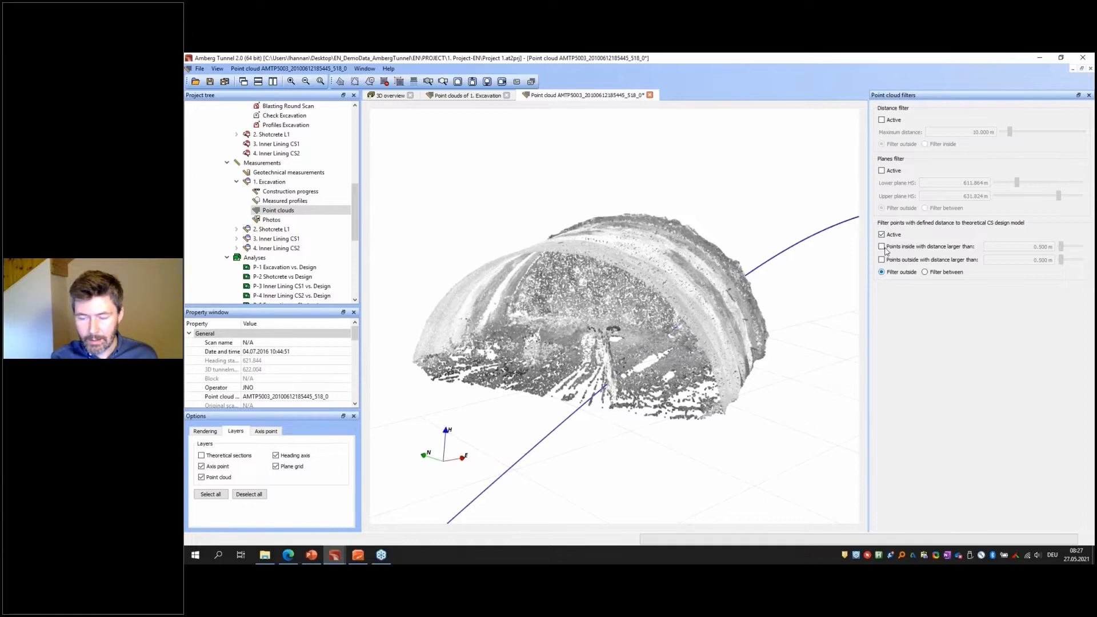
Step: Filter the points lying inside the theoretical design model by more than 0.500 m and delete them from the point cloud
{"action": "left_click", "coordinate": [881, 247]}
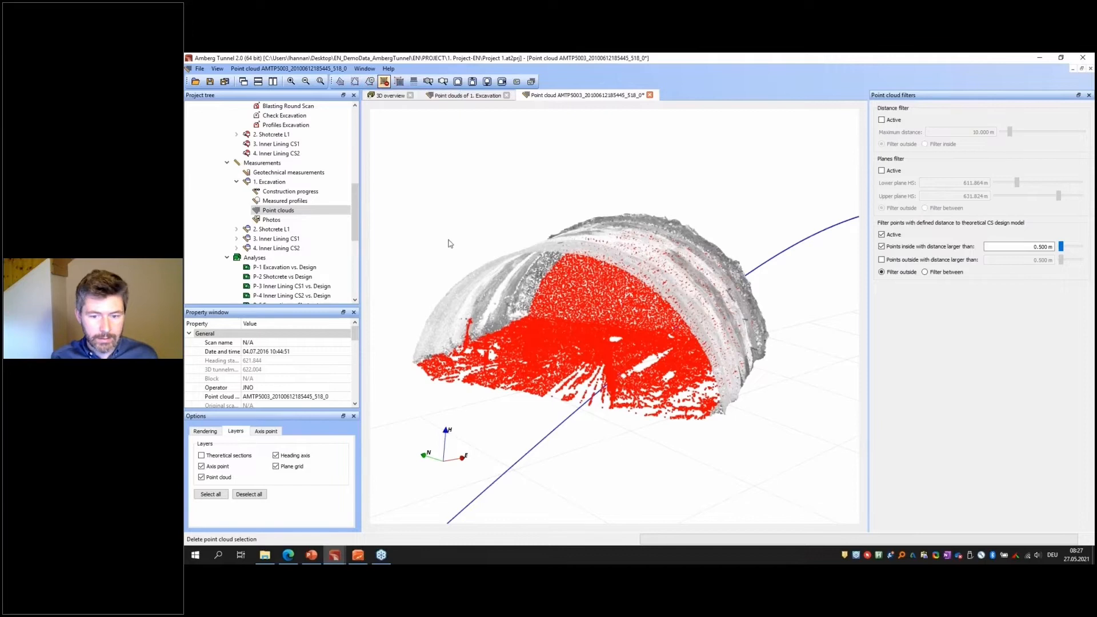
{"action": "key", "text": "Delete"}
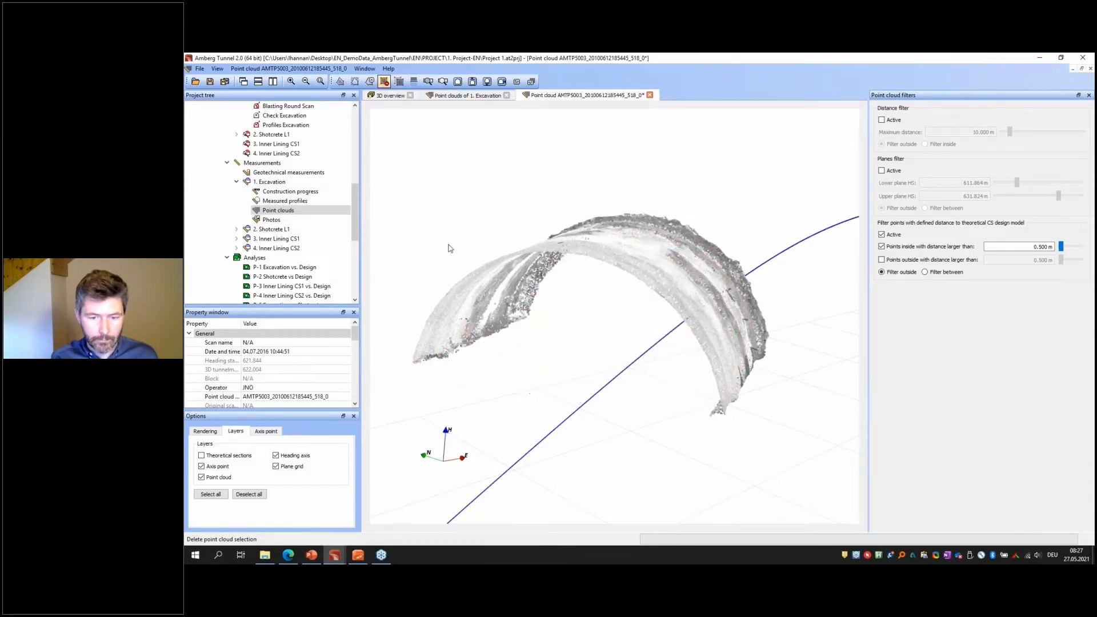
{"action": "left_click_drag", "start_coordinate": [580, 319], "coordinate": [542, 301]}
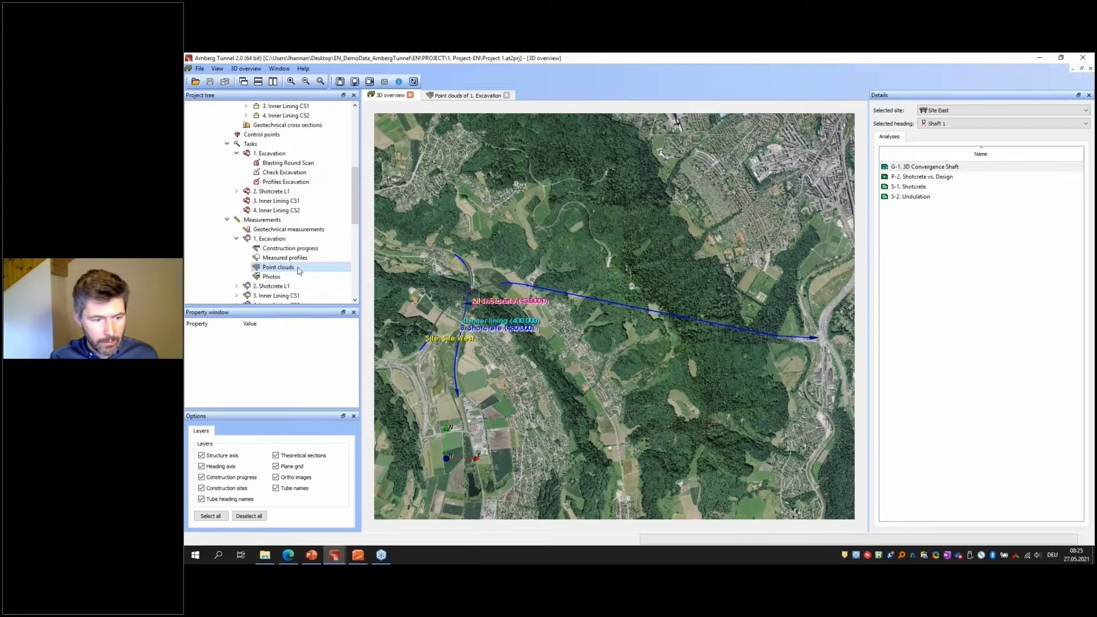
{"action": "double_click", "coordinate": [289, 267]}
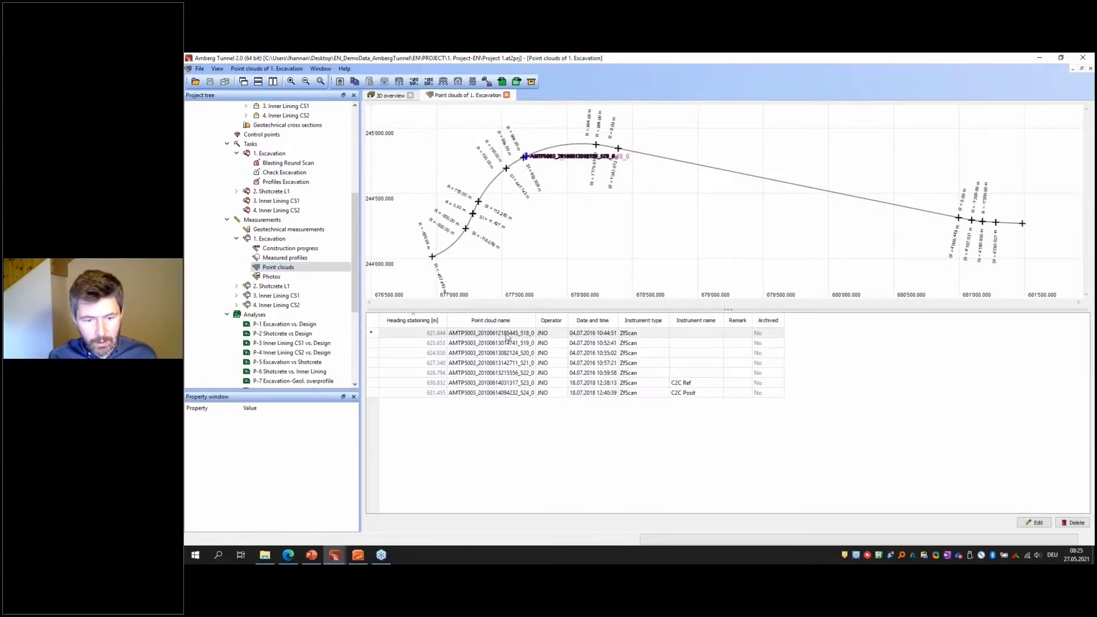
{"action": "double_click", "coordinate": [507, 336]}
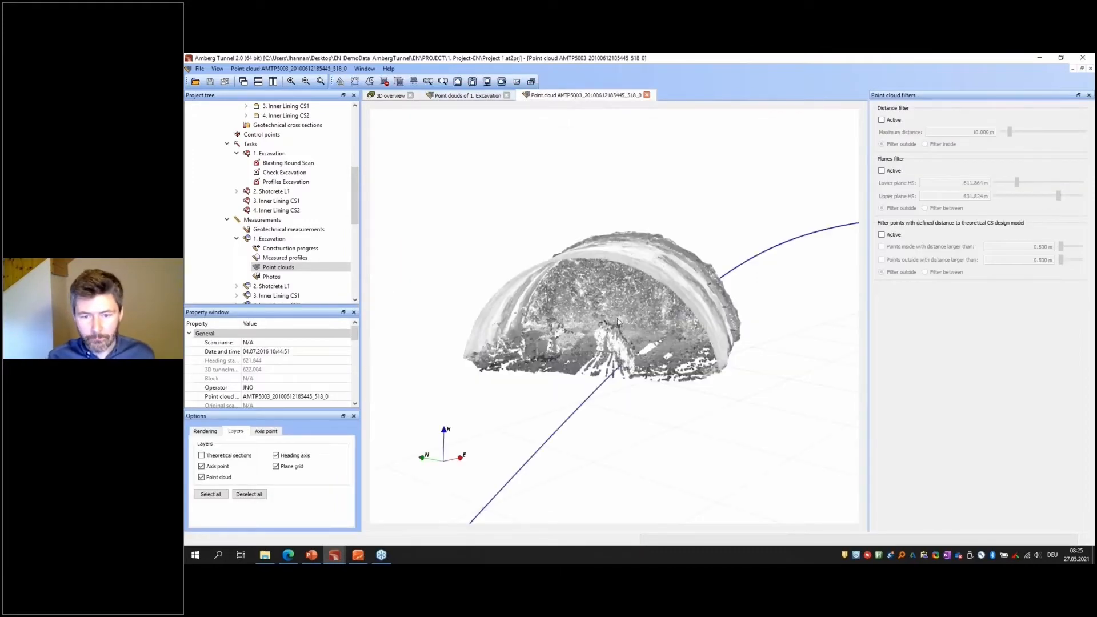
{"action": "scroll", "coordinate": [617, 322], "scroll_direction": "up", "scroll_amount": 2}
{"action": "left_click_drag", "start_coordinate": [627, 277], "coordinate": [726, 332]}
{"action": "scroll", "coordinate": [616, 300], "scroll_direction": "up", "scroll_amount": 3}
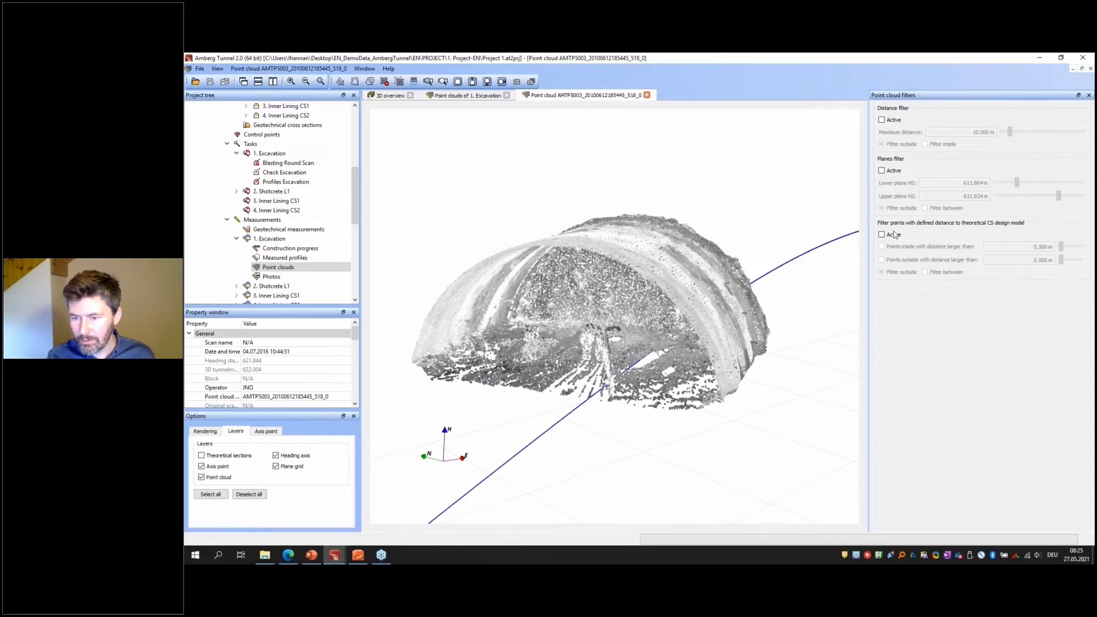
Step: Activate the design model distance filter for points inside by more than 0.500 m and inspect the marked points
{"action": "left_click", "coordinate": [882, 235]}
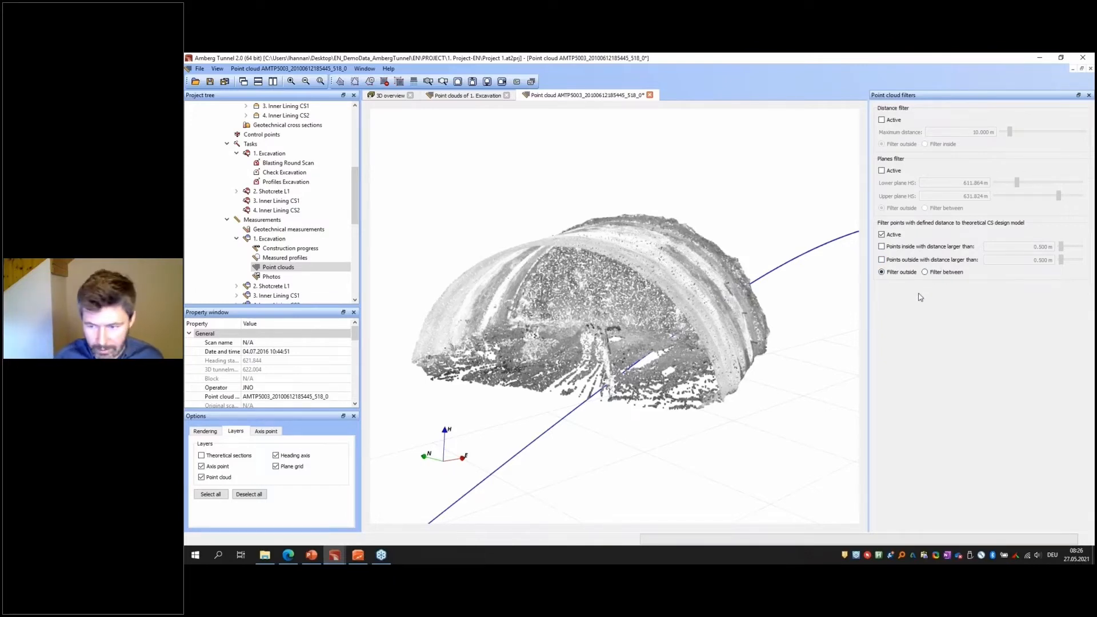
{"action": "left_click", "coordinate": [882, 247]}
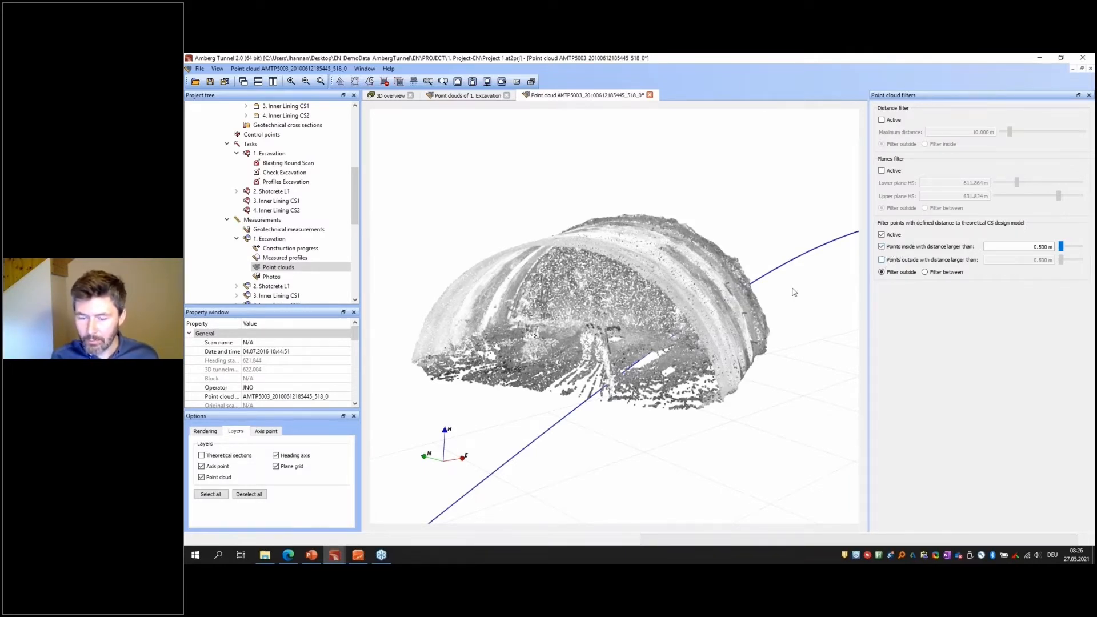
{"action": "scroll", "coordinate": [732, 276], "scroll_direction": "down", "scroll_amount": 1}
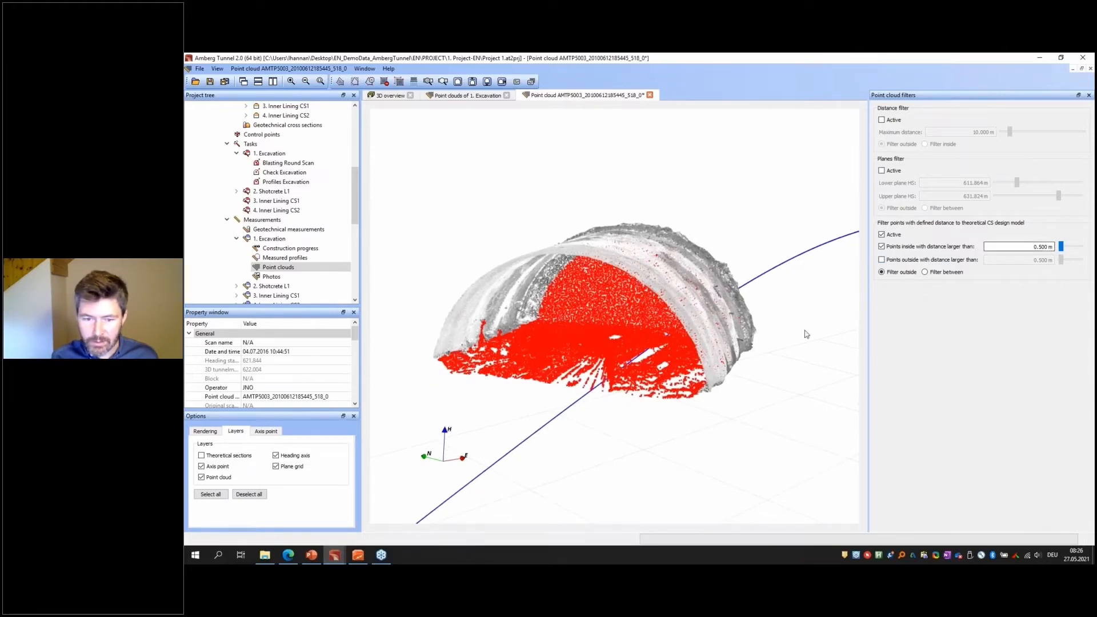
{"action": "left_click_drag", "start_coordinate": [656, 321], "coordinate": [639, 259]}
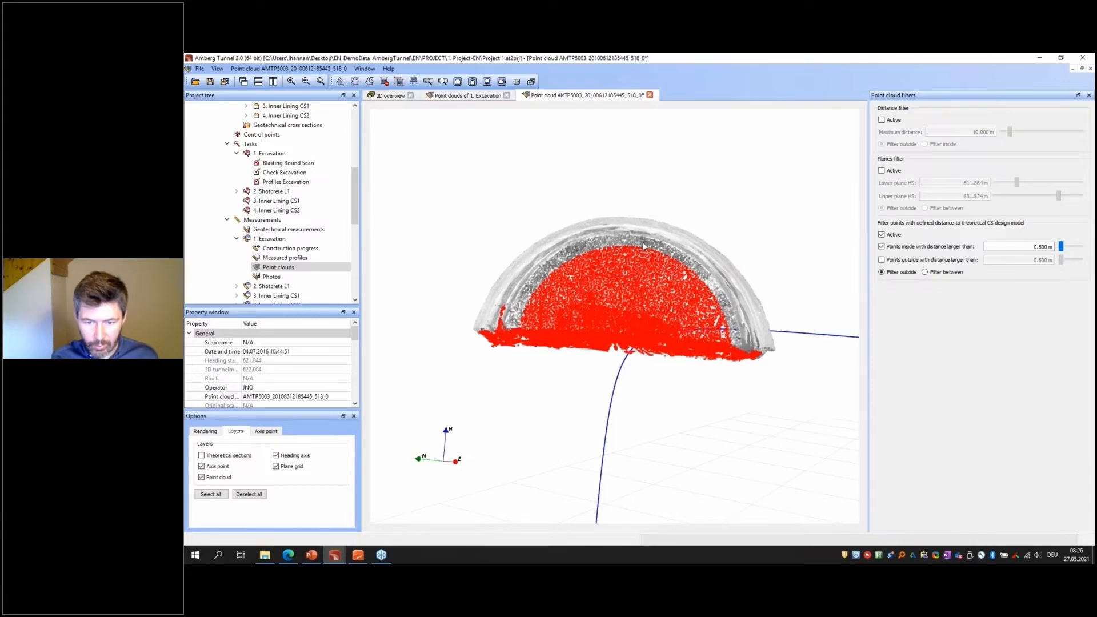
{"action": "left_click_drag", "start_coordinate": [637, 258], "coordinate": [657, 325]}
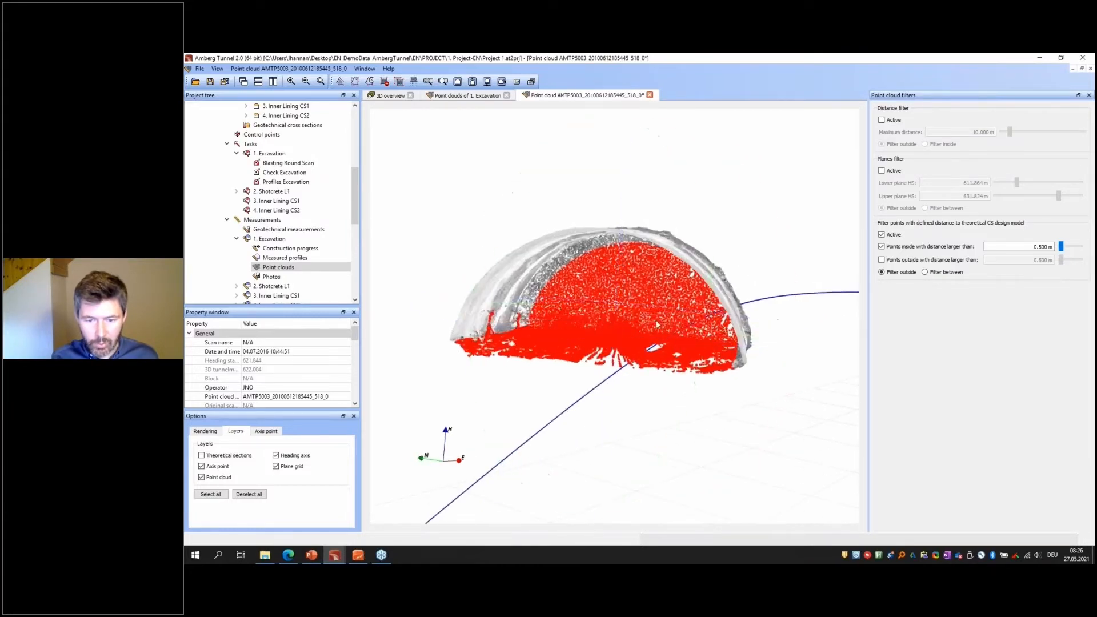
{"action": "left_click_drag", "start_coordinate": [582, 323], "coordinate": [659, 283]}
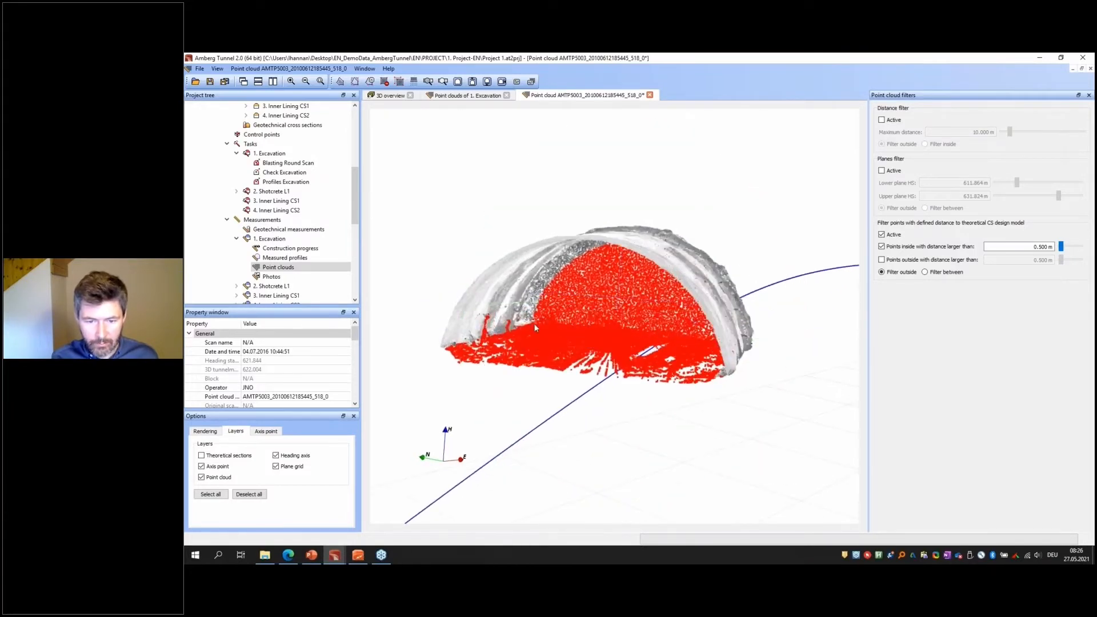
{"action": "left_click_drag", "start_coordinate": [534, 327], "coordinate": [503, 296]}
Step: View the theoretical profiles of the 1. Excavation construction stage and close them again
{"action": "left_click_drag", "start_coordinate": [357, 195], "coordinate": [359, 171]}
{"action": "double_click", "coordinate": [301, 145]}
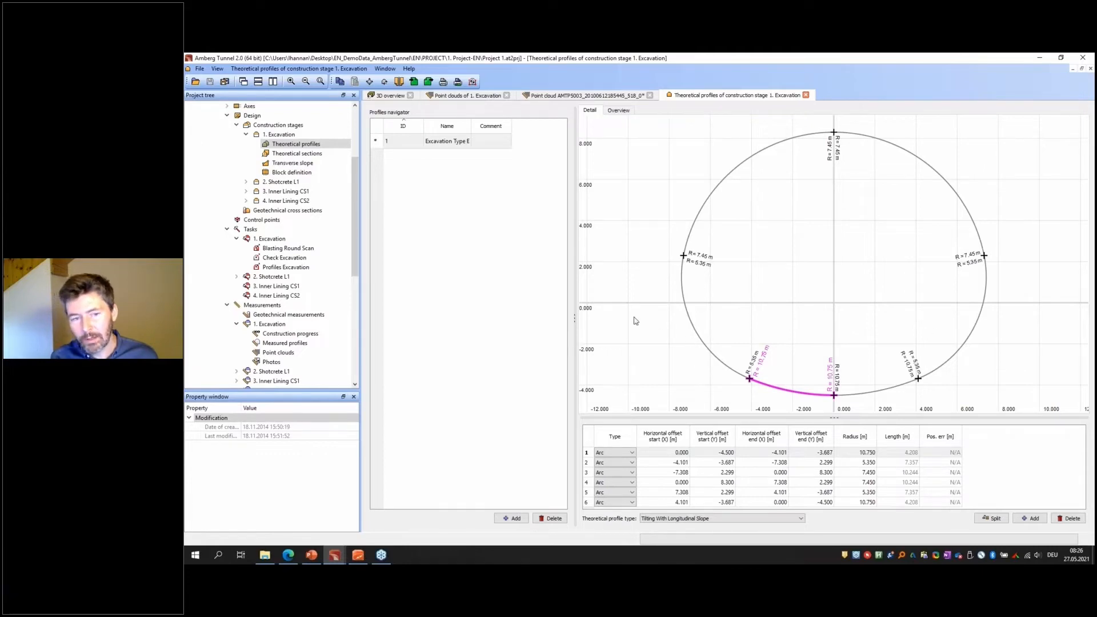
{"action": "left_click", "coordinate": [806, 95]}
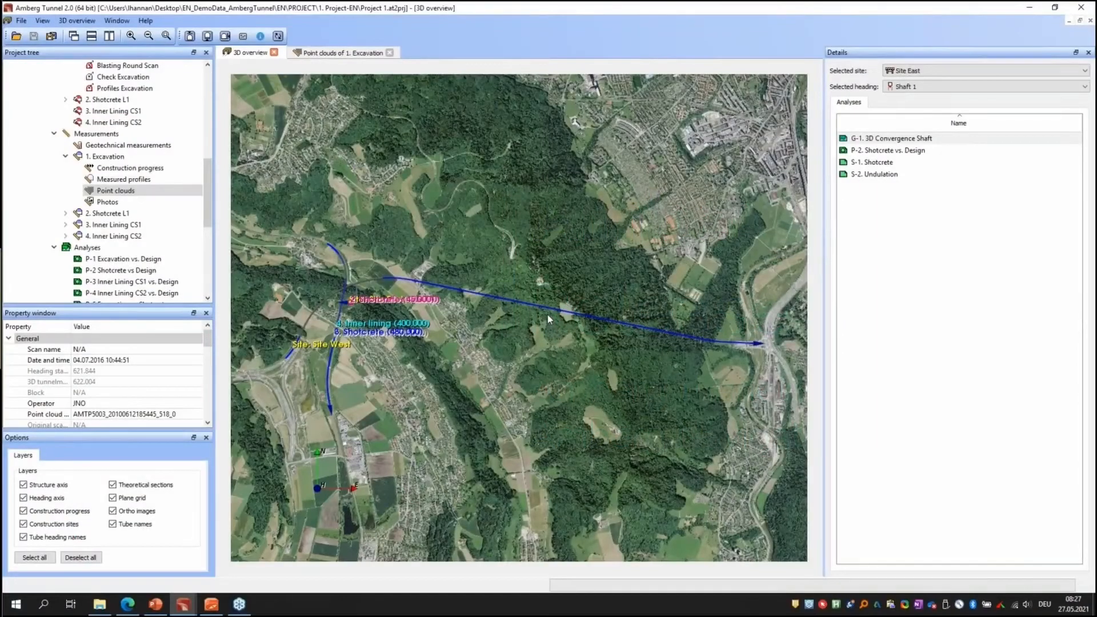
Step: Open the analysis P-1 Excavation vs. Design and inspect the deviations of the measured profile at stationing 19.123
{"action": "scroll", "coordinate": [173, 288], "scroll_direction": "down", "scroll_amount": 5}
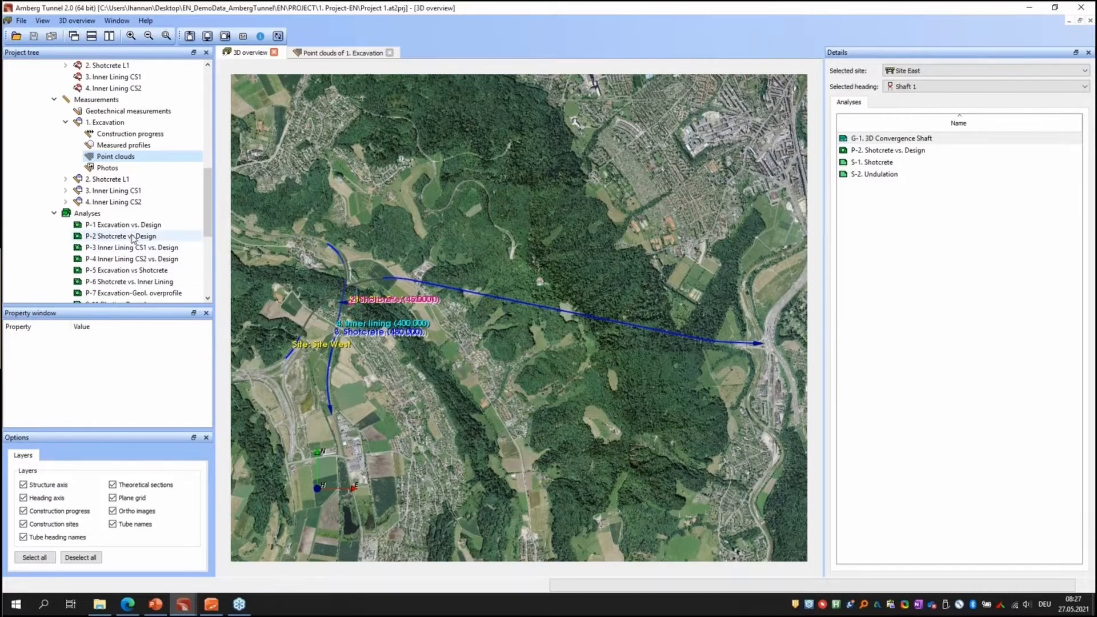
{"action": "double_click", "coordinate": [123, 225]}
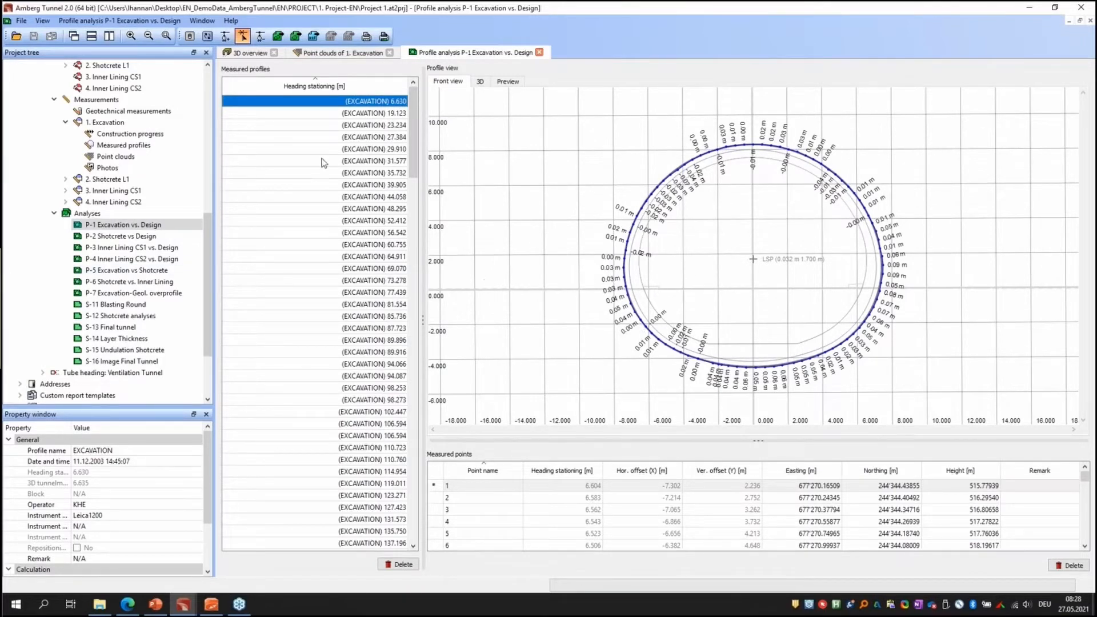
{"action": "left_click", "coordinate": [368, 113]}
{"action": "scroll", "coordinate": [689, 160], "scroll_direction": "up", "scroll_amount": 5}
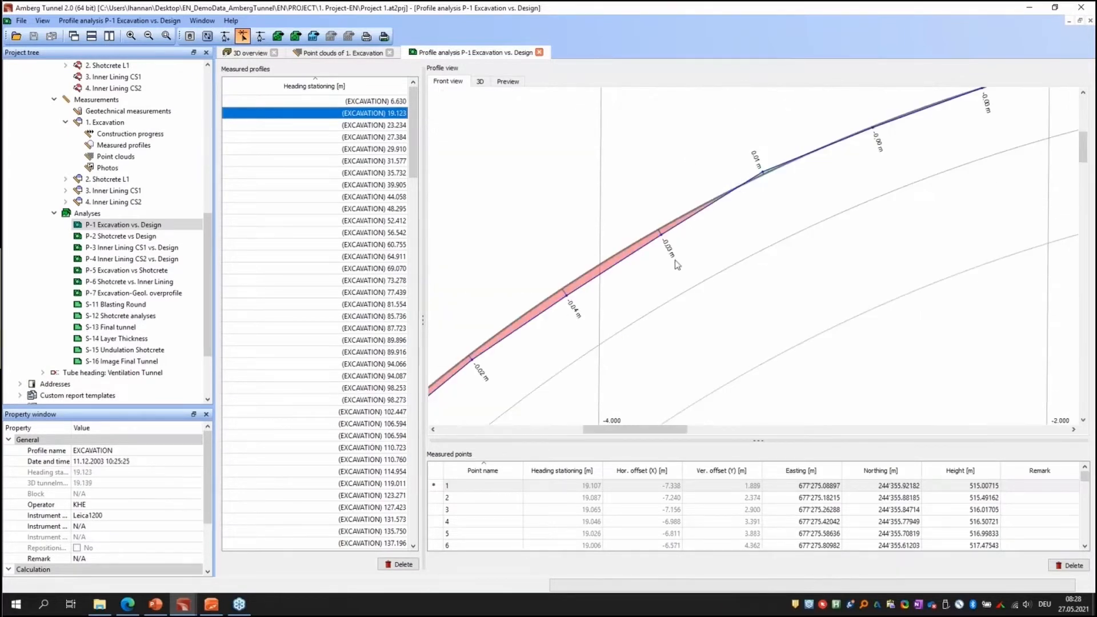
{"action": "scroll", "coordinate": [683, 247], "scroll_direction": "down", "scroll_amount": 5}
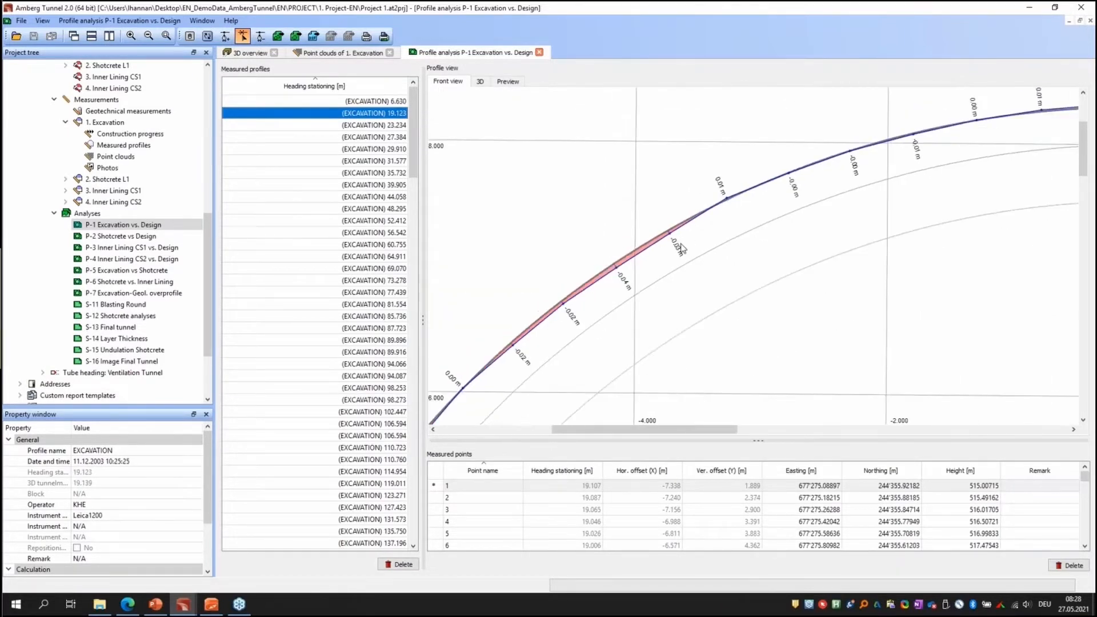
{"action": "scroll", "coordinate": [683, 247], "scroll_direction": "down", "scroll_amount": 3}
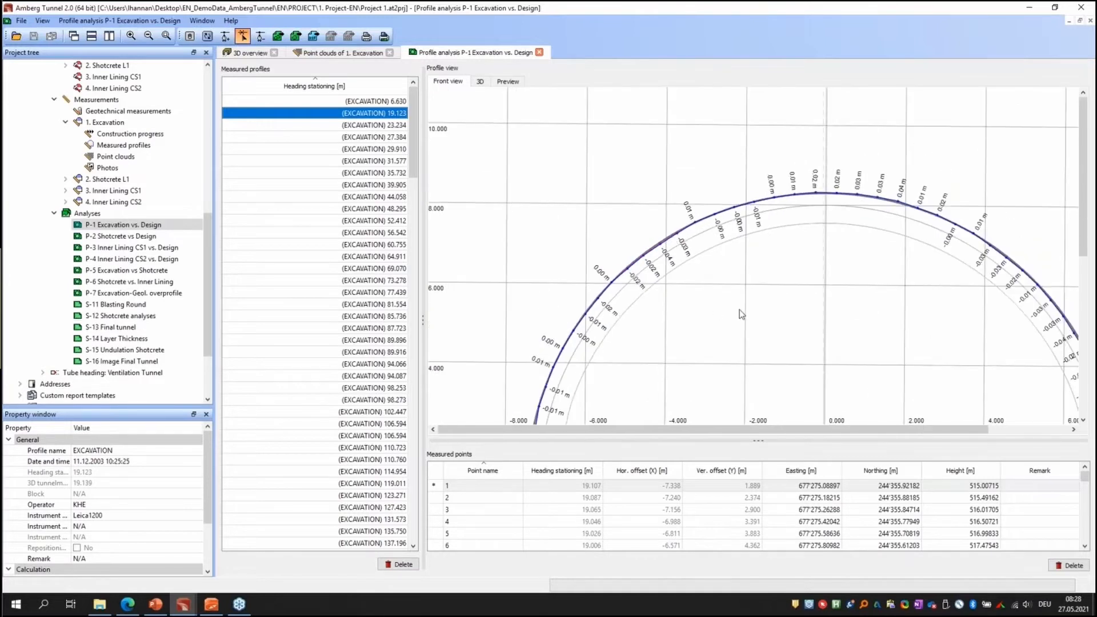
{"action": "middle_click_drag", "start_coordinate": [744, 204], "coordinate": [738, 230]}
{"action": "scroll", "coordinate": [737, 232], "scroll_direction": "down", "scroll_amount": 2}
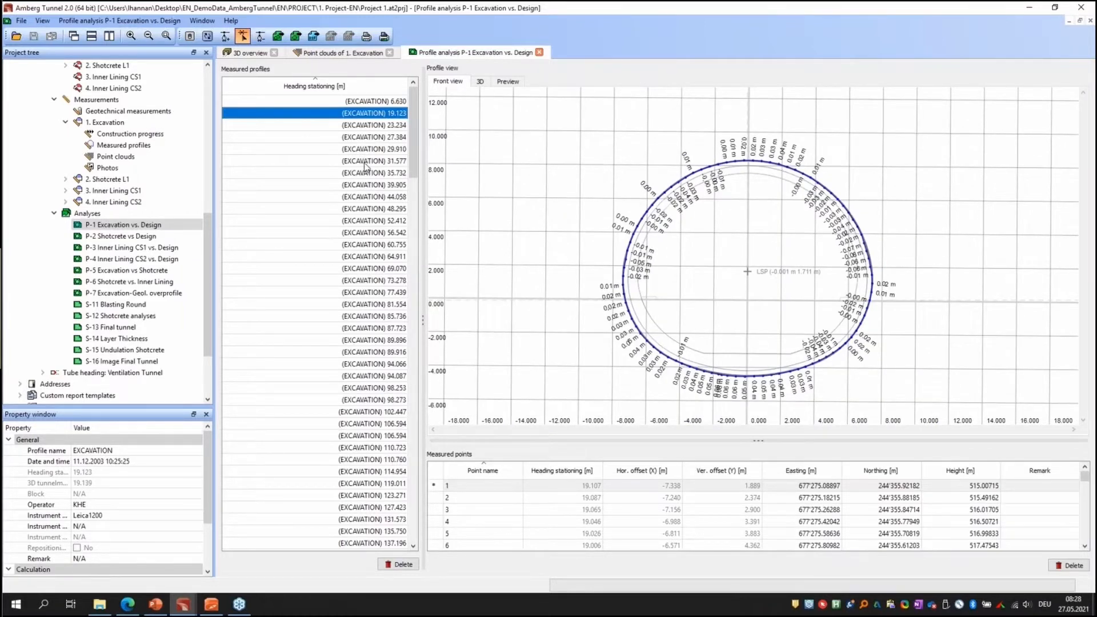
Step: Select the profiles from 19.123 to 31.577 and set up a 2D DXF export to one single file with profiles in matrix
{"action": "left_click", "coordinate": [366, 162], "text": "shift"}
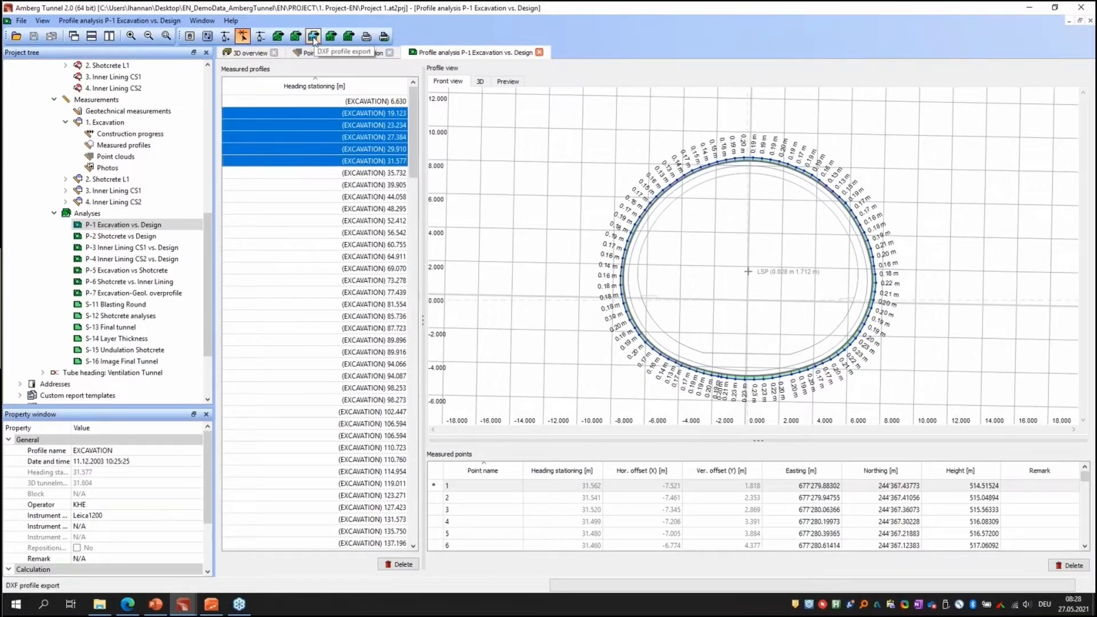
{"action": "left_click", "coordinate": [313, 38]}
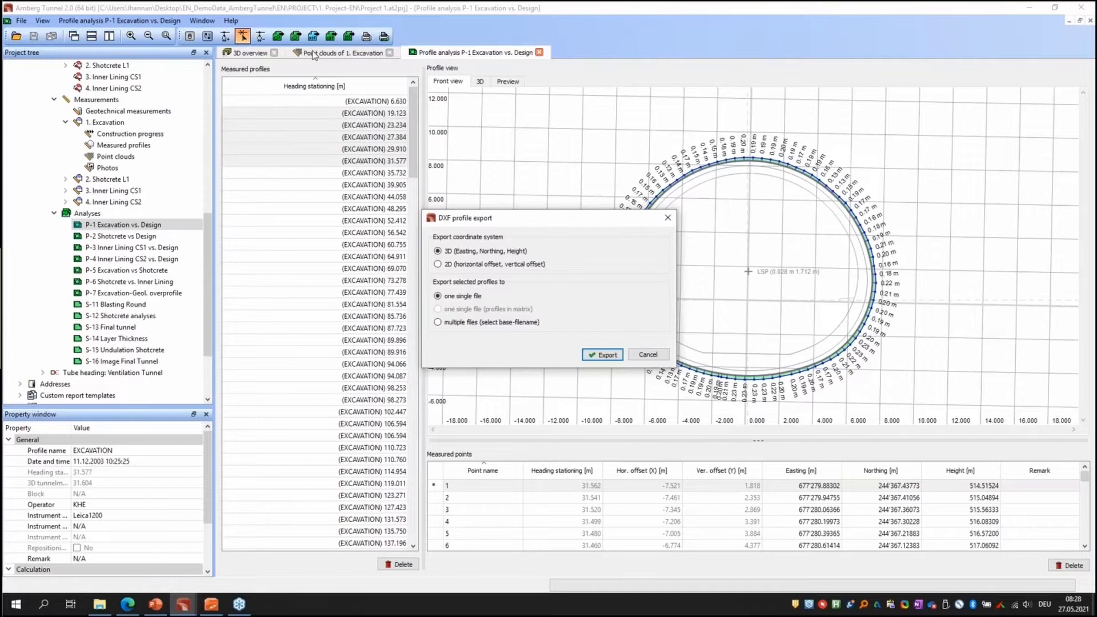
{"action": "left_click_drag", "start_coordinate": [509, 218], "coordinate": [571, 163]}
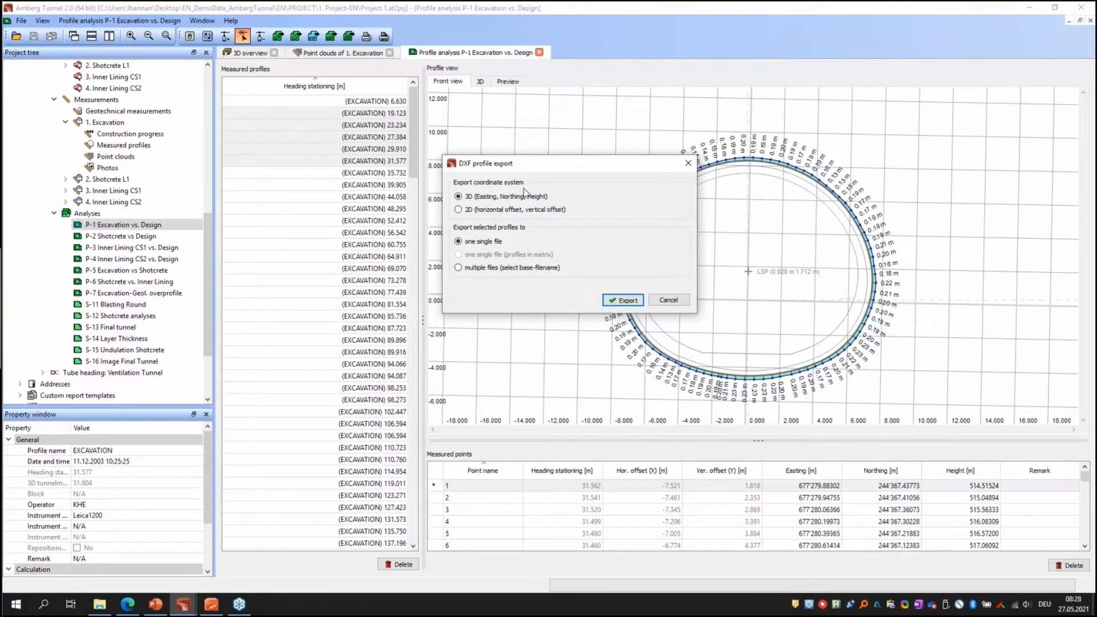
{"action": "left_click", "coordinate": [459, 210]}
{"action": "left_click", "coordinate": [458, 254]}
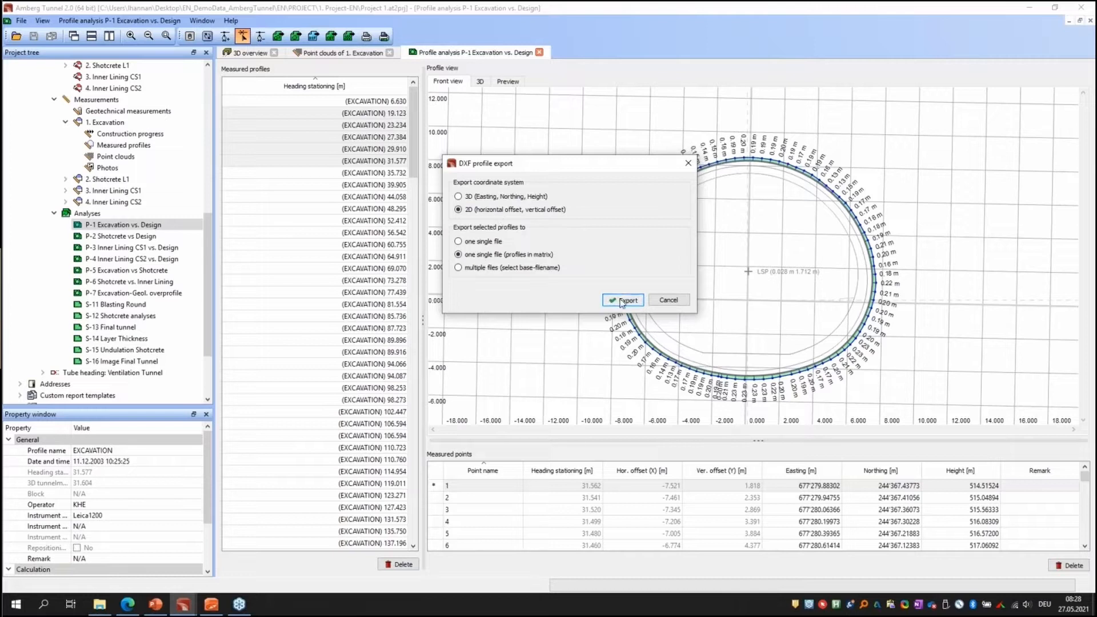
Step: Export the selected profiles to the Desktop as a DXF file named DXF
{"action": "left_click", "coordinate": [614, 300]}
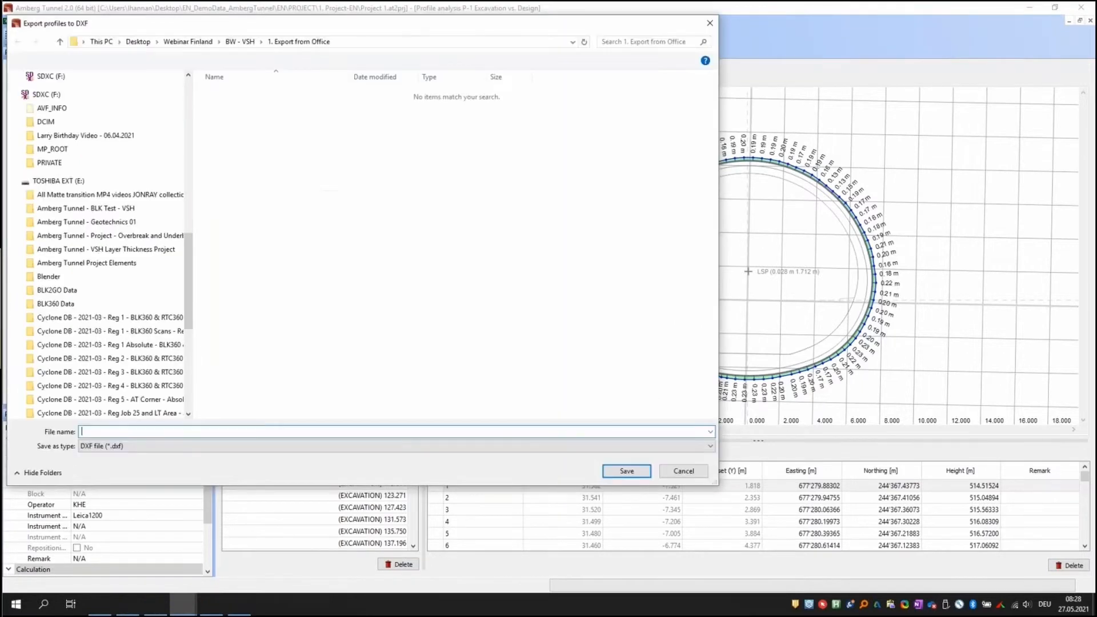
{"action": "left_click", "coordinate": [49, 99]}
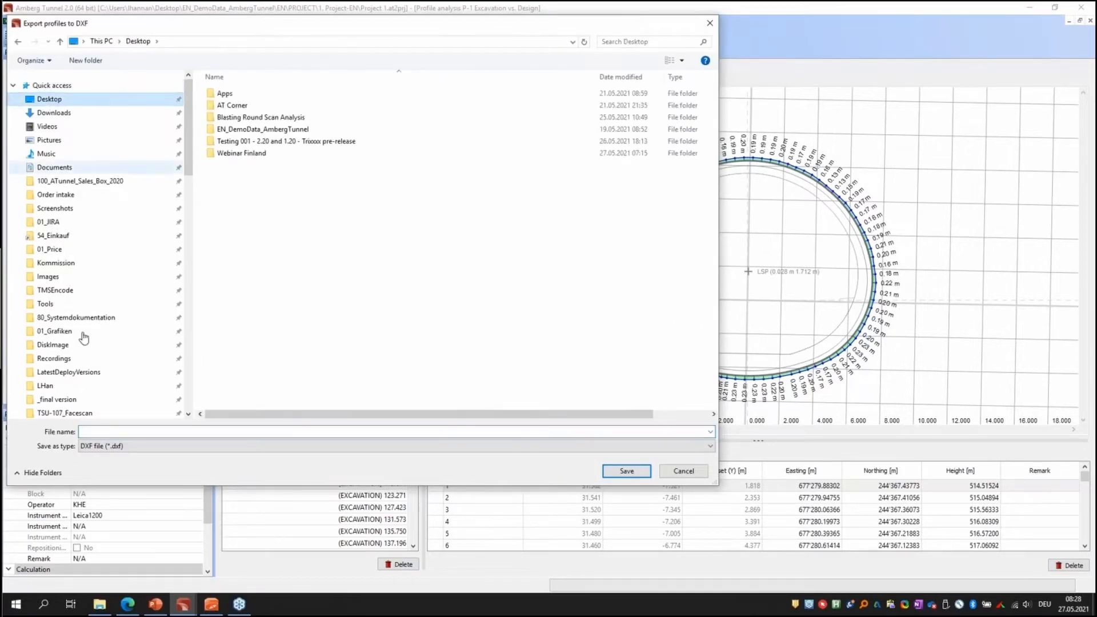
{"action": "left_click", "coordinate": [108, 431]}
{"action": "type", "text": "DXF"}
{"action": "key", "text": "Return"}
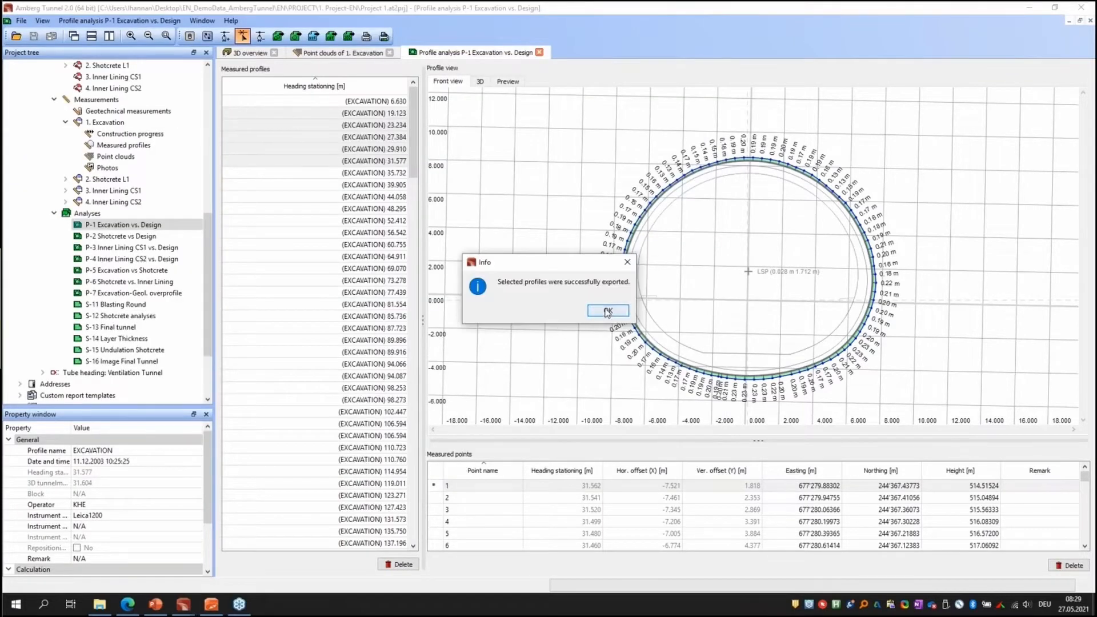
{"action": "left_click", "coordinate": [607, 311]}
Step: Switch to DWG TrueView and examine the exported profile sheets in DXF.dxf
{"action": "mouse_move", "coordinate": [222, 608]}
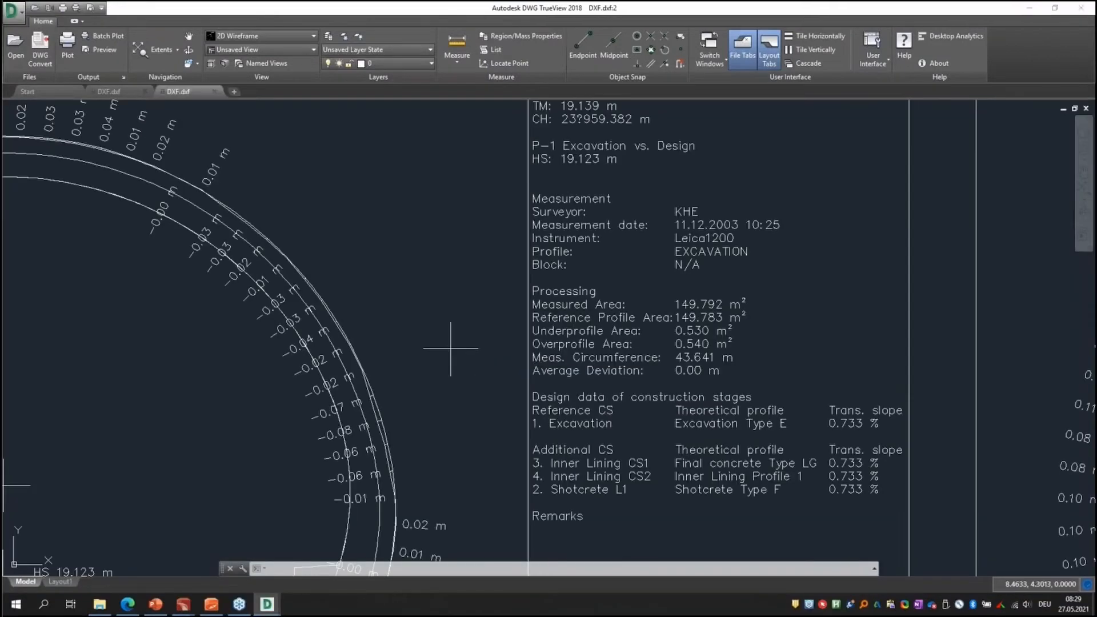
{"action": "scroll", "coordinate": [440, 289], "scroll_direction": "down", "scroll_amount": 10}
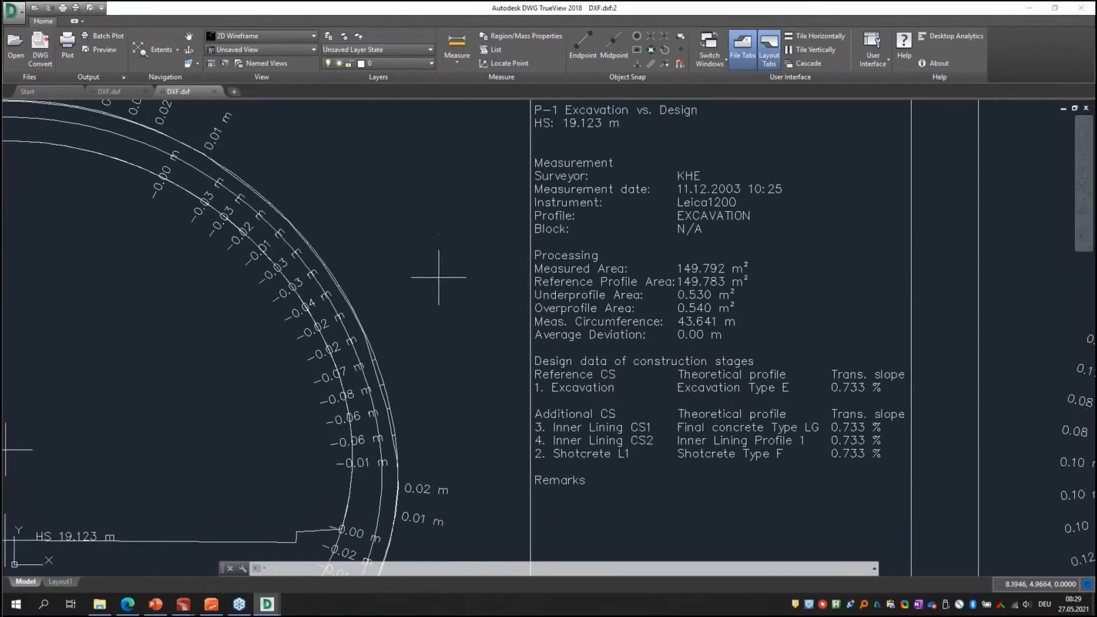
{"action": "middle_click_drag", "start_coordinate": [444, 289], "coordinate": [404, 240]}
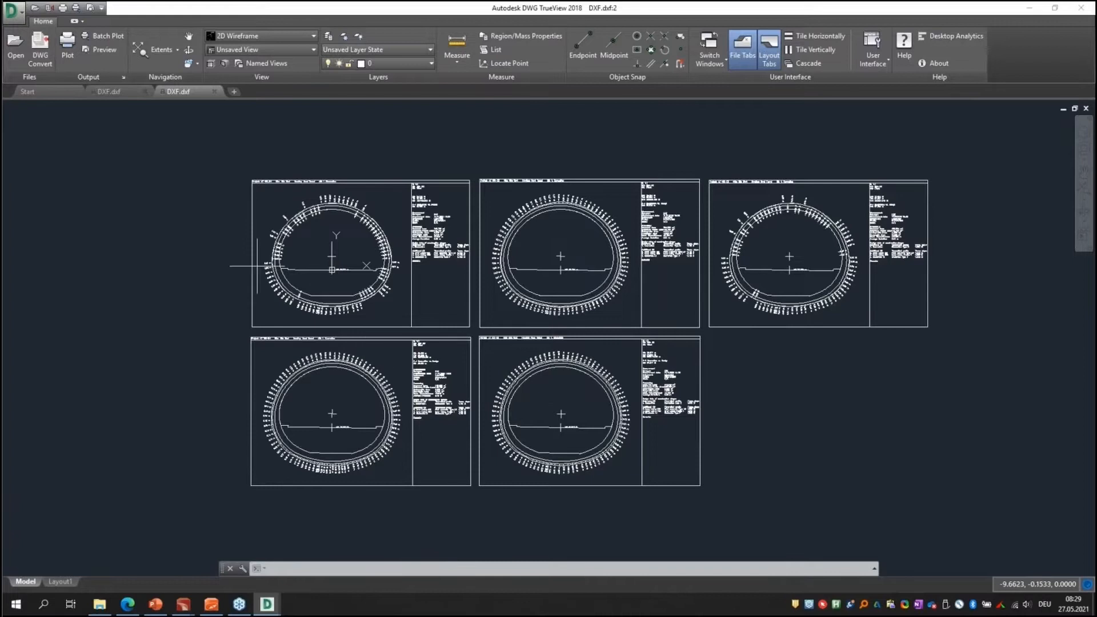
Step: Turn off the INFORMATION and DEVIATION_LABEL layers in the DXF drawing
{"action": "left_click", "coordinate": [423, 64]}
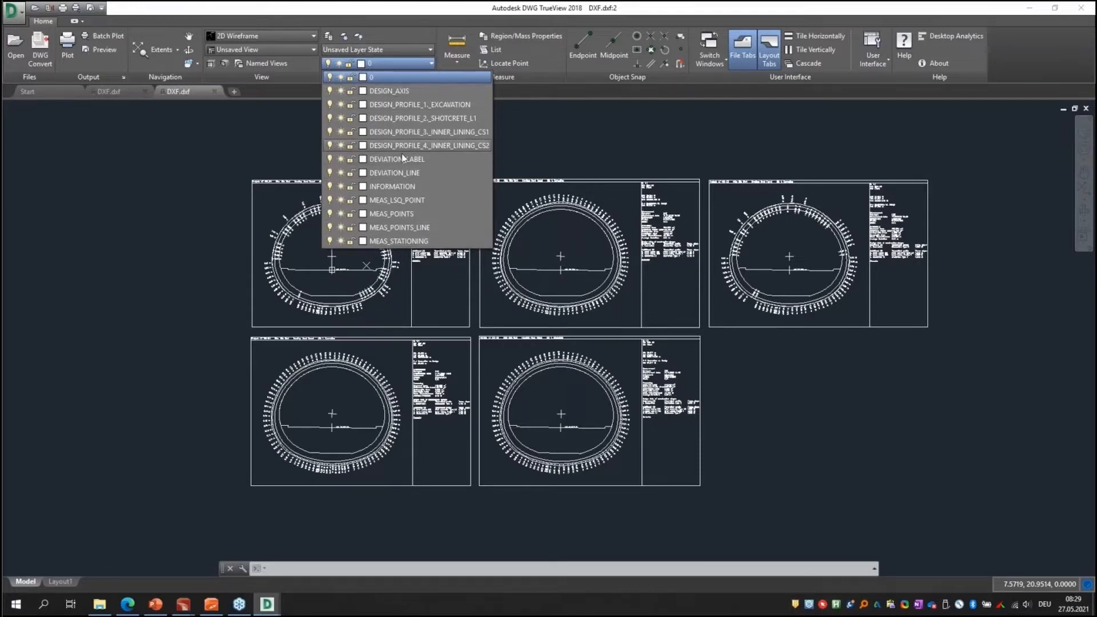
{"action": "left_click", "coordinate": [331, 186]}
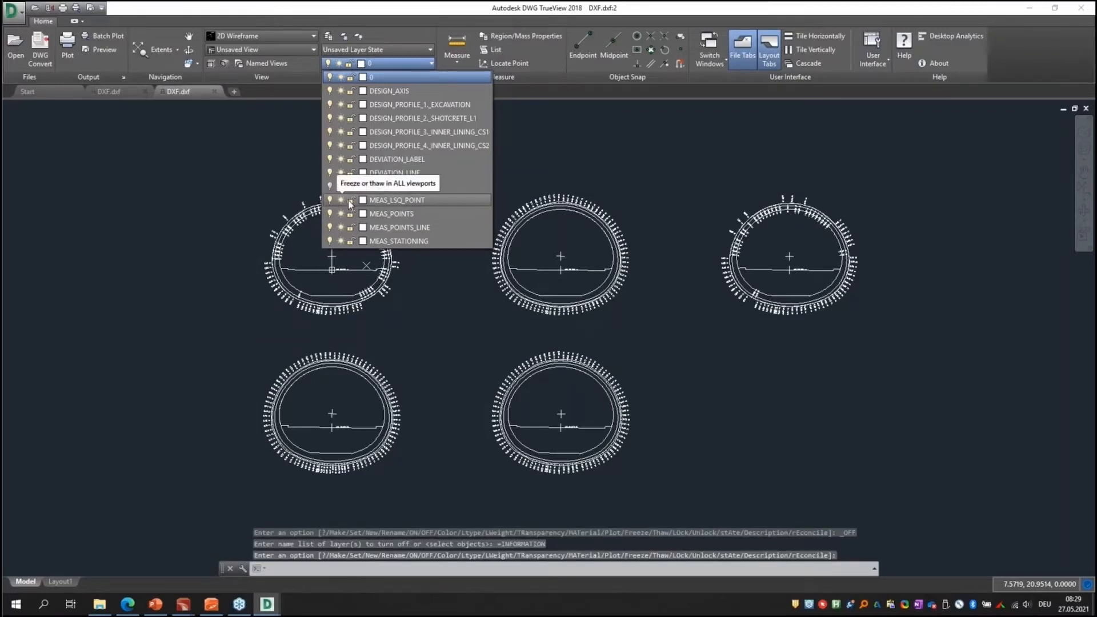
{"action": "left_click", "coordinate": [330, 160]}
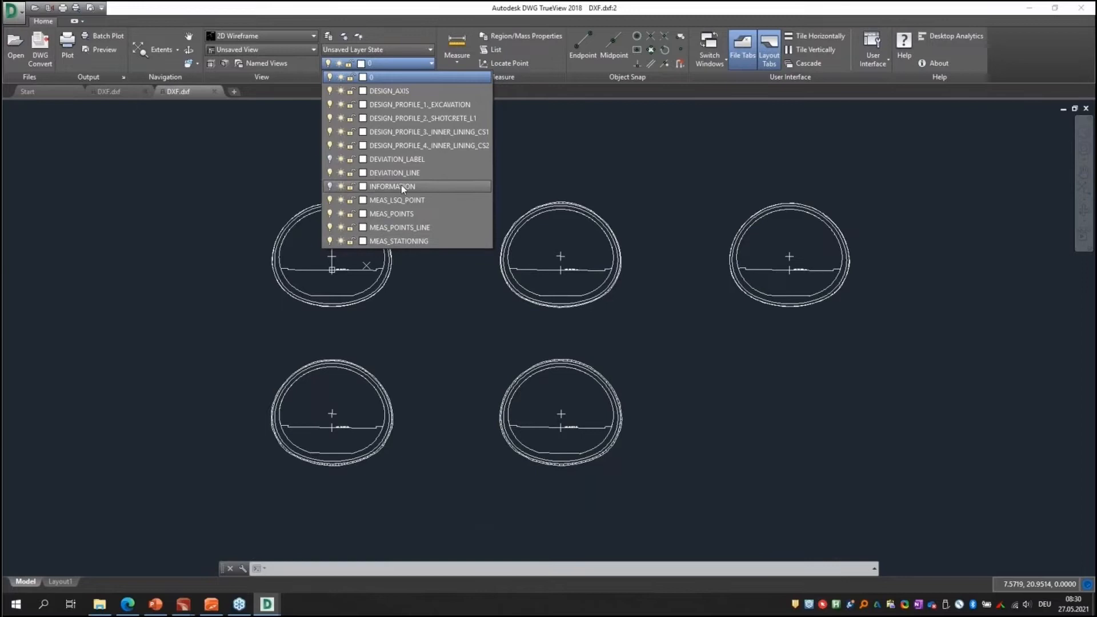
{"action": "left_click", "coordinate": [350, 77]}
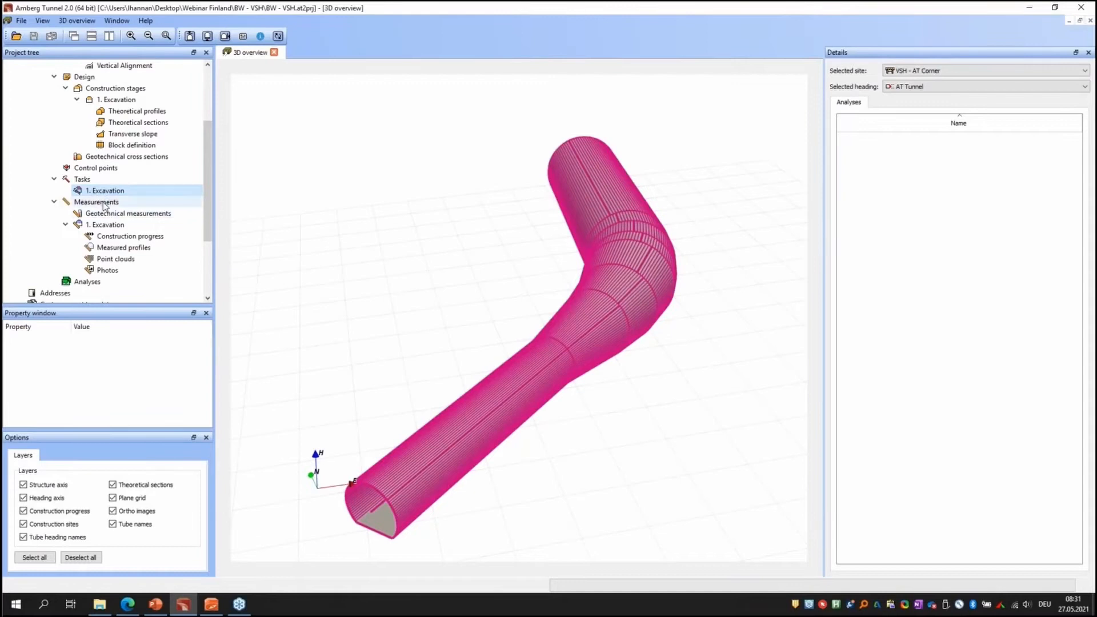
Step: Add a Blasting Round Scan task named 01 Blast Round Scan under the 1. Excavation tasks
{"action": "right_click", "coordinate": [104, 191]}
{"action": "left_click", "coordinate": [143, 201]}
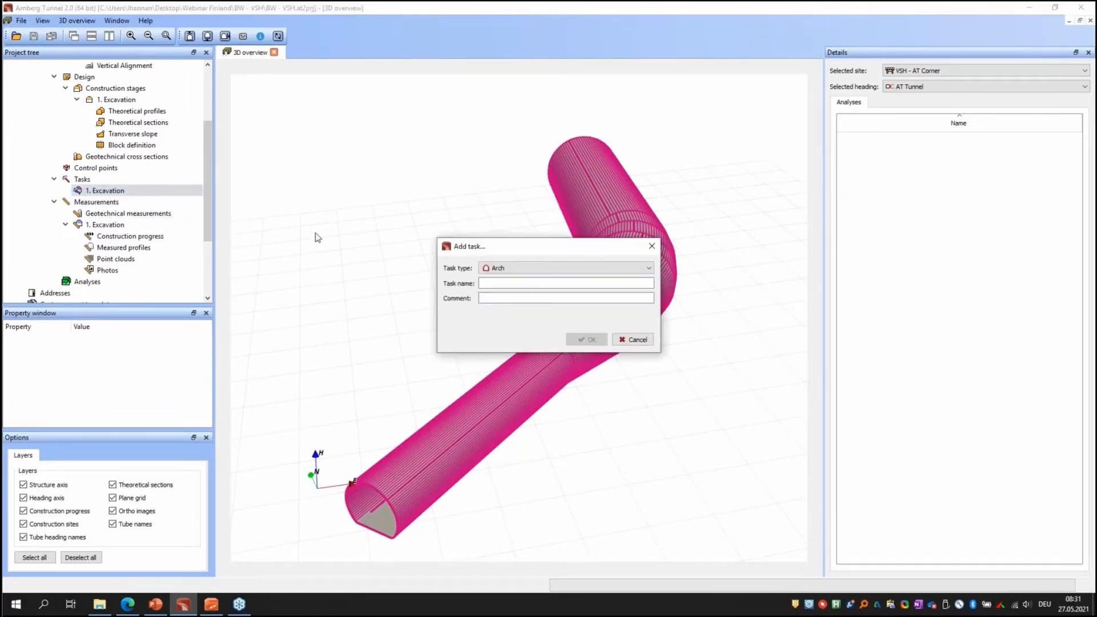
{"action": "left_click", "coordinate": [624, 268]}
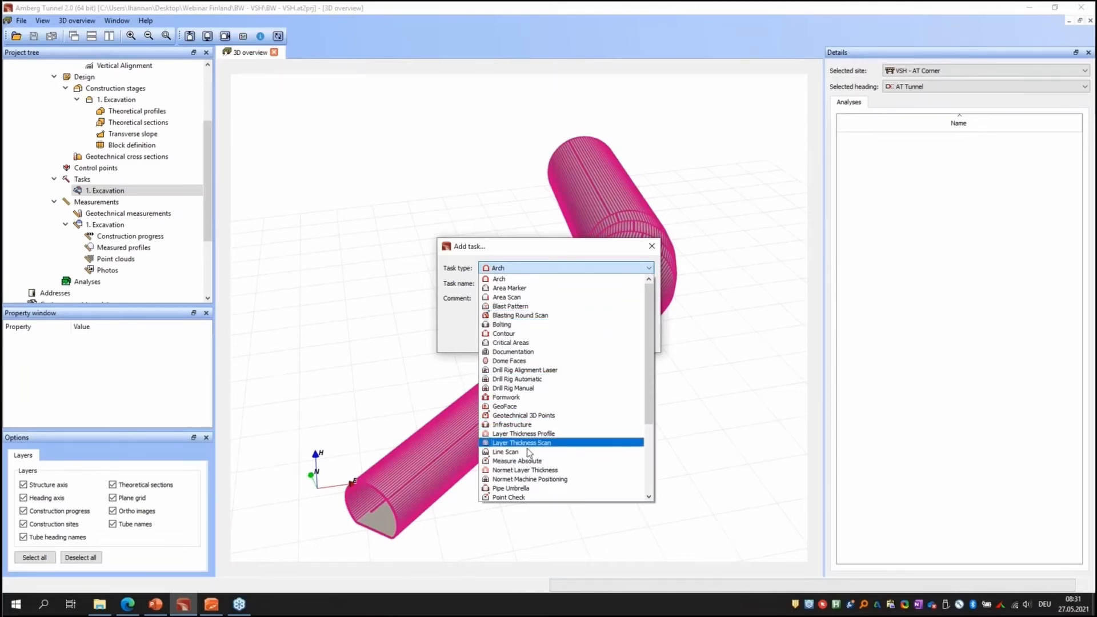
{"action": "left_click", "coordinate": [525, 316]}
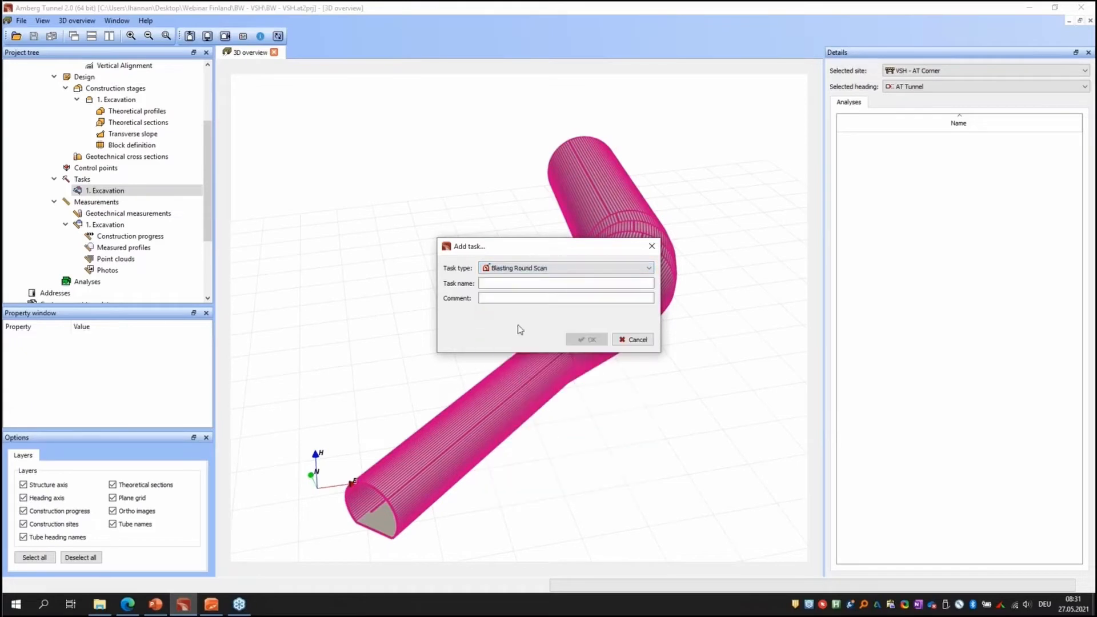
{"action": "left_click", "coordinate": [494, 284]}
{"action": "type", "text": "0"}
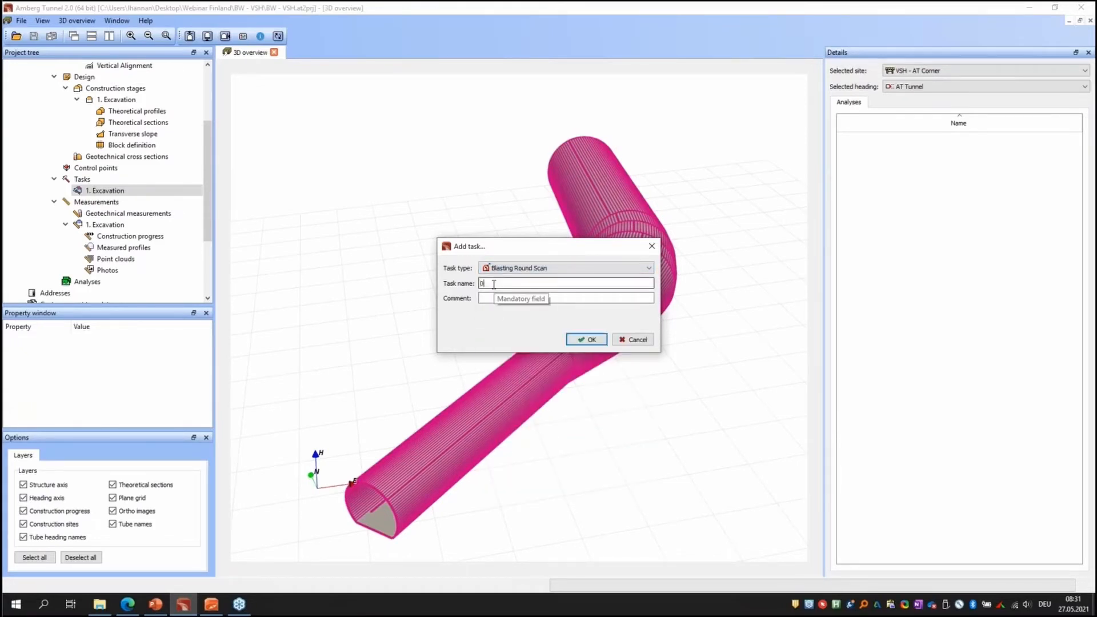
{"action": "type", "text": "1 Blast Round Scan"}
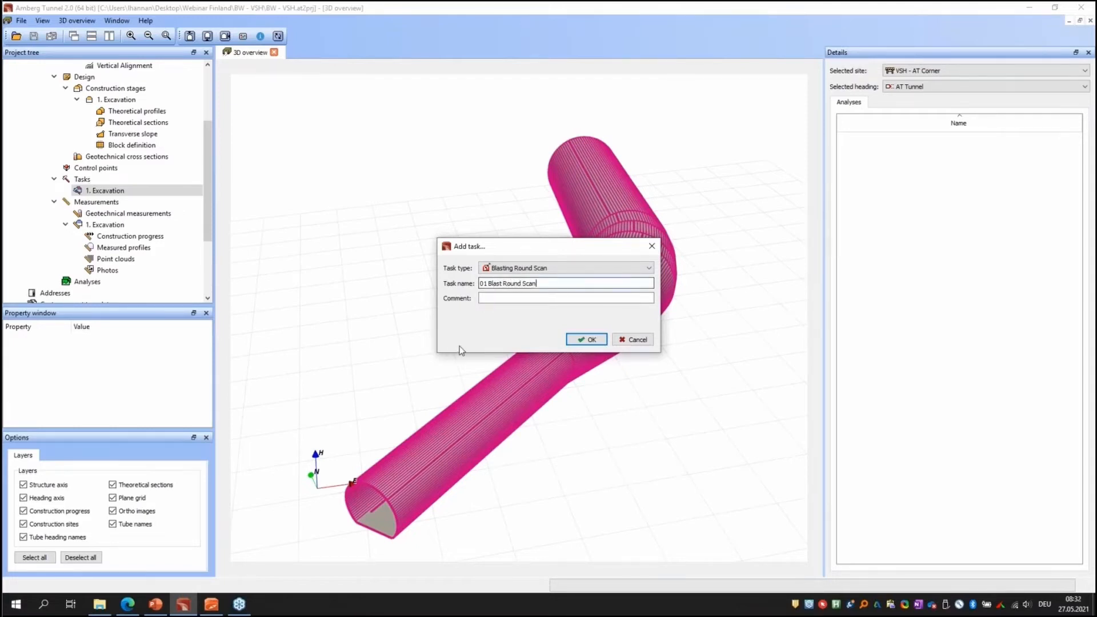
{"action": "left_click", "coordinate": [574, 339]}
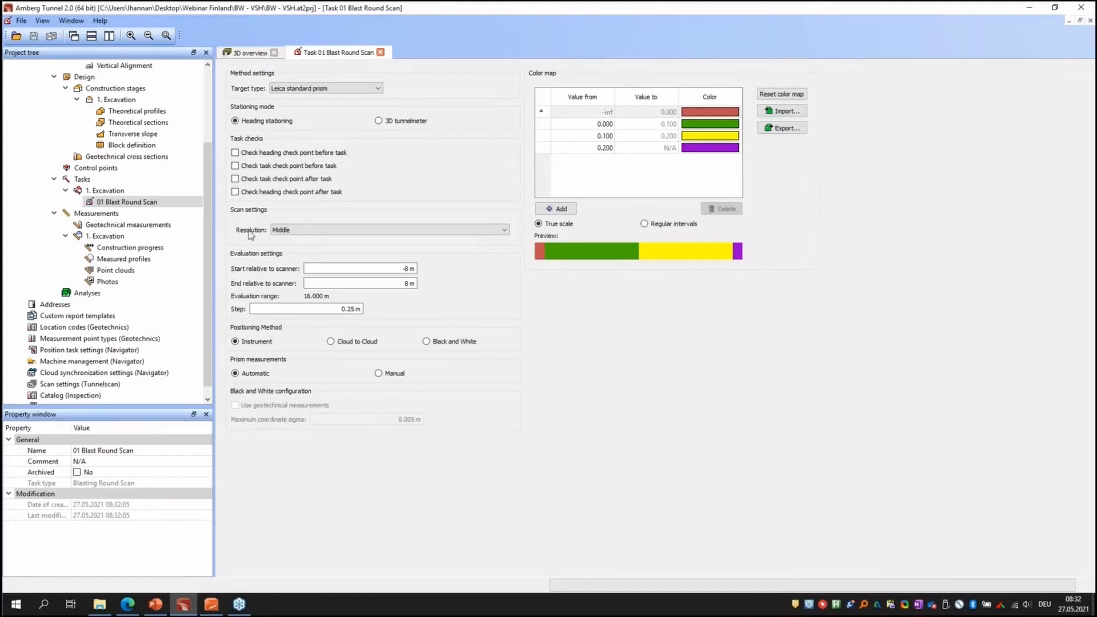
Step: Set the task's scan resolution to Low, evaluation step to 0.1 m and positioning method to Black and White, then save and close it
{"action": "left_click", "coordinate": [324, 235]}
{"action": "left_click", "coordinate": [290, 241]}
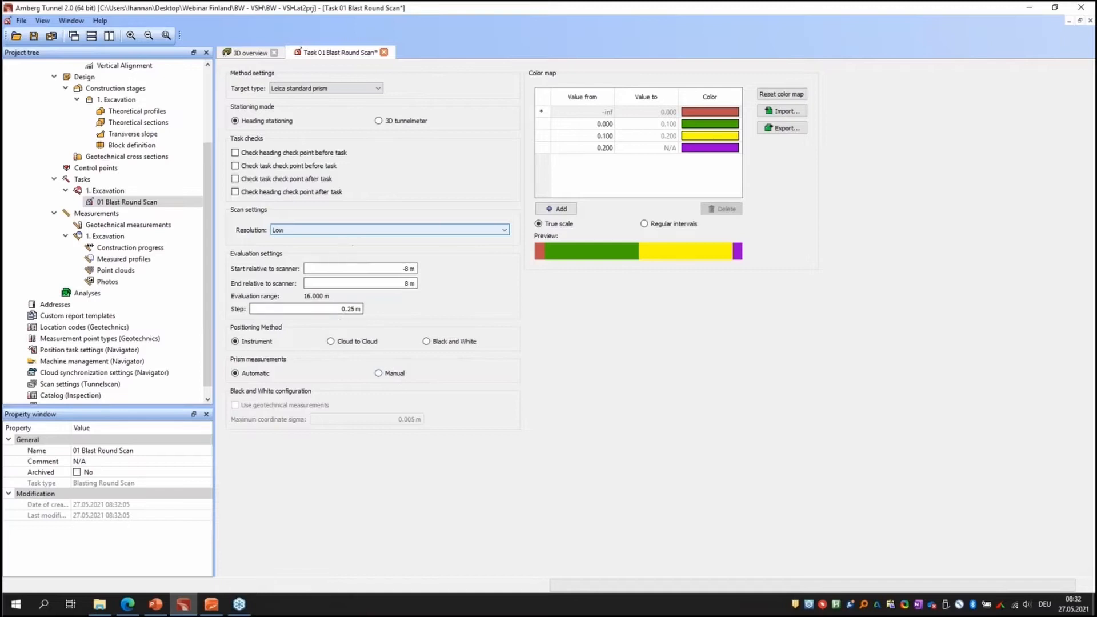
{"action": "double_click", "coordinate": [330, 309]}
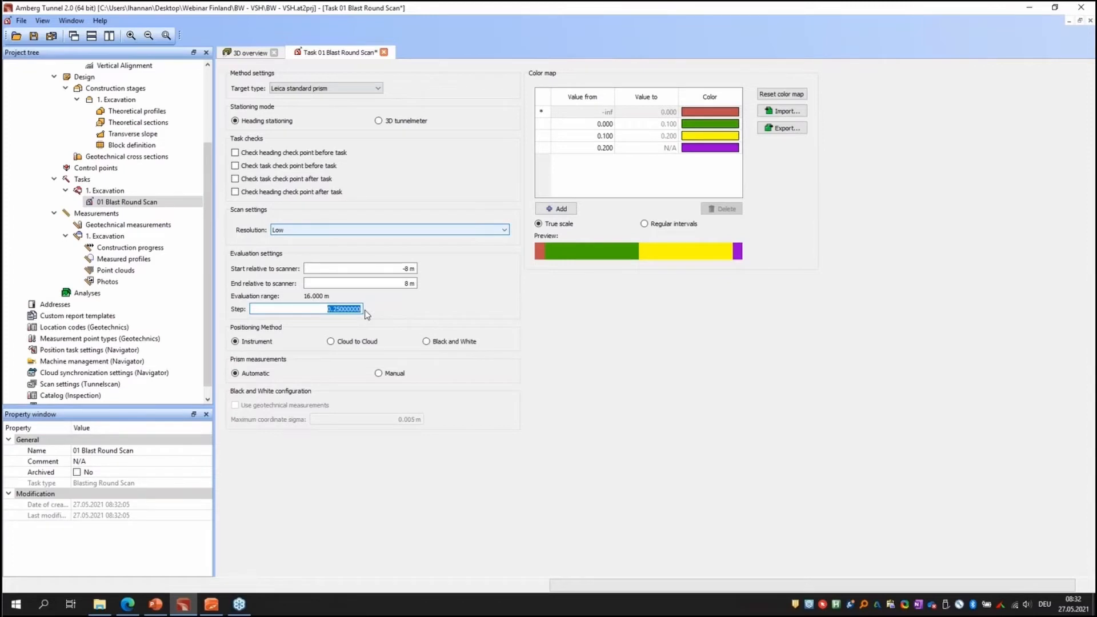
{"action": "type", "text": "0.1"}
{"action": "left_click", "coordinate": [426, 341]}
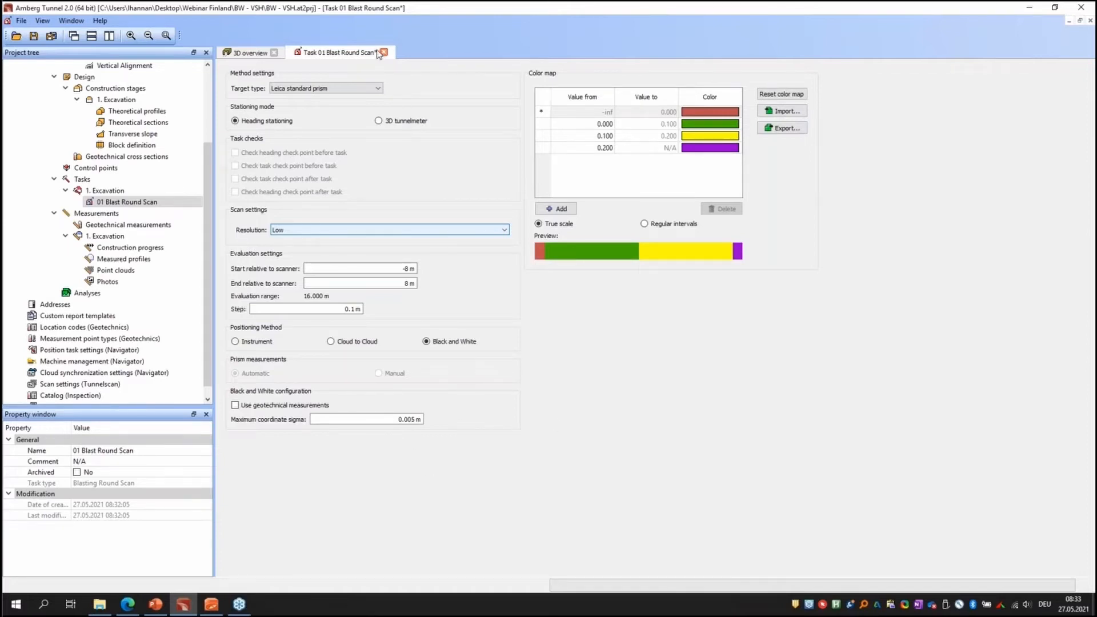
{"action": "left_click", "coordinate": [51, 34]}
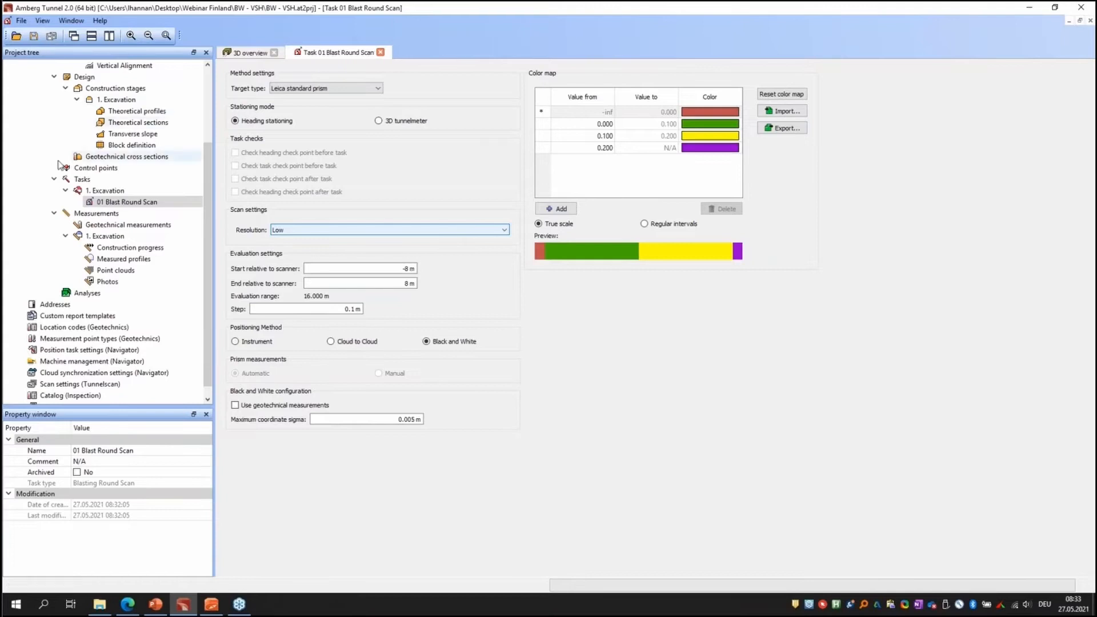
{"action": "left_click", "coordinate": [381, 52]}
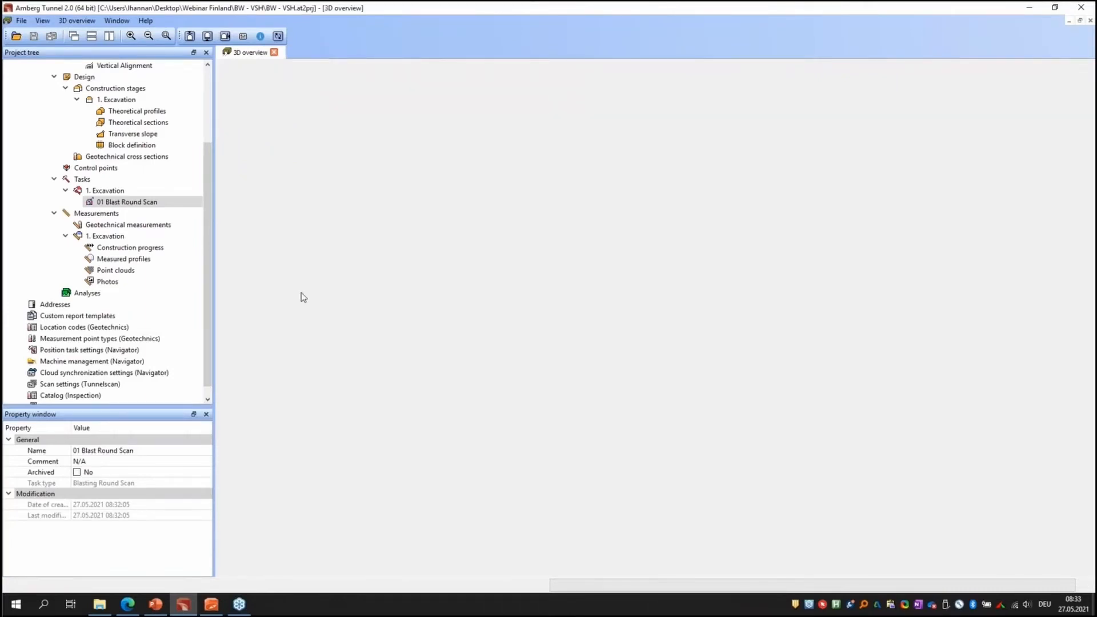
Step: Export the BW - VSH project to the Amberg Navigator Tablet
{"action": "scroll", "coordinate": [208, 290], "scroll_direction": "up", "scroll_amount": 3}
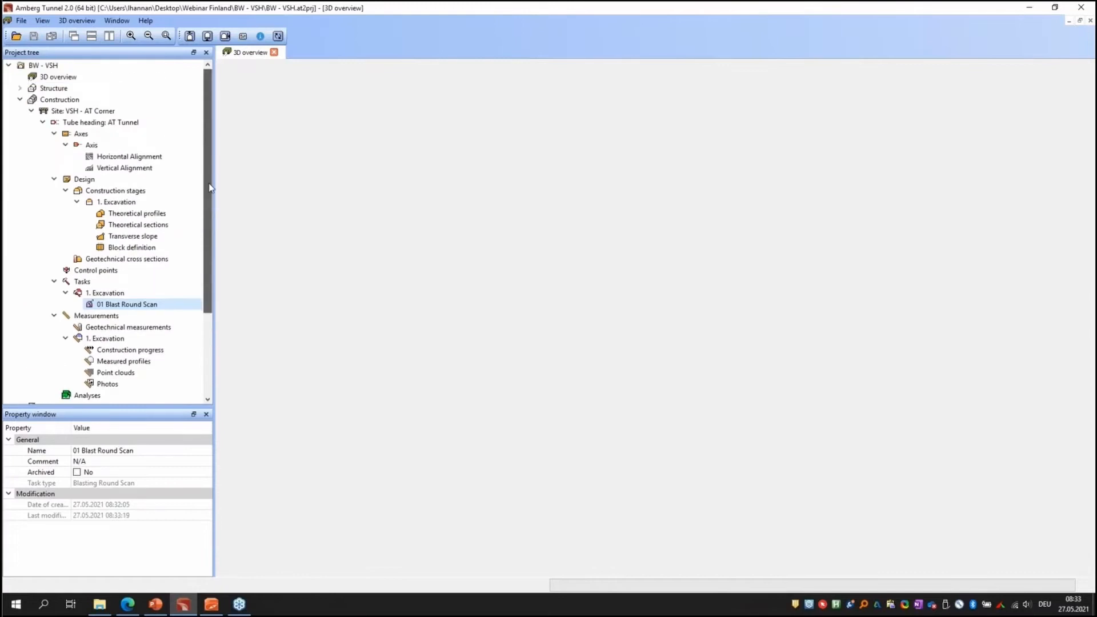
{"action": "right_click", "coordinate": [33, 66]}
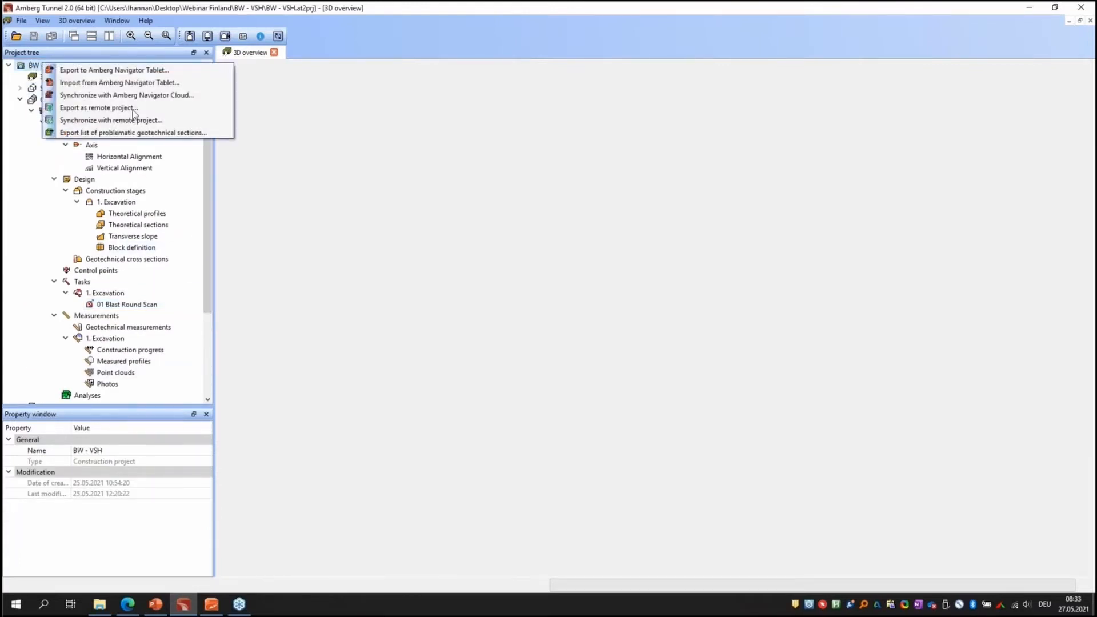
{"action": "left_click", "coordinate": [136, 72]}
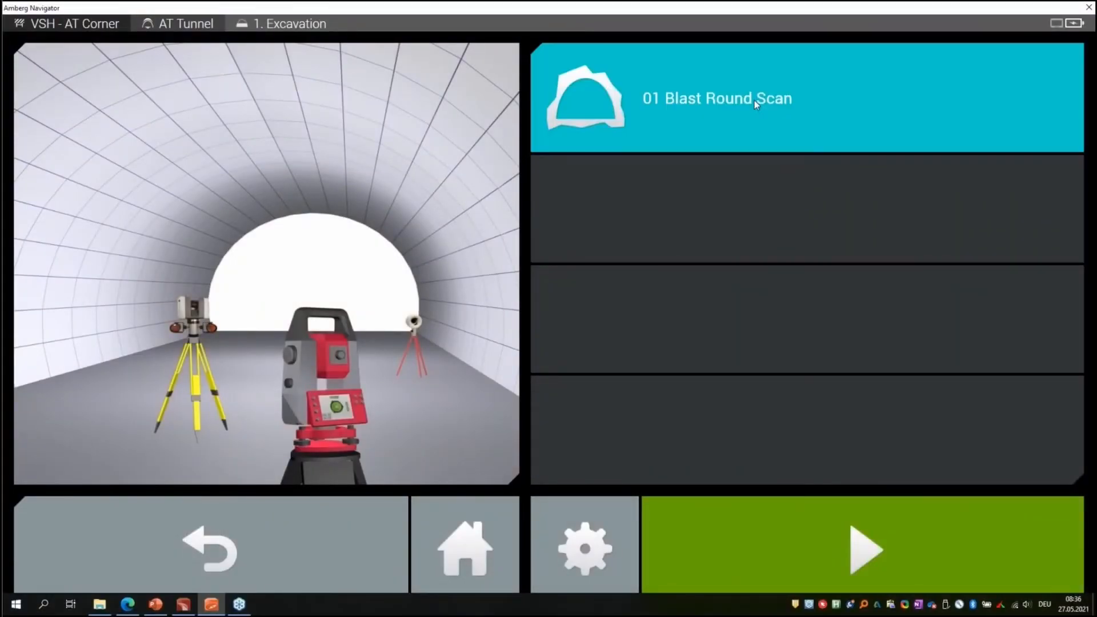
Step: In Amberg Navigator, run the 01 Blast Round Scan task's scanning measurement and return to it for target verification
{"action": "left_click", "coordinate": [856, 544]}
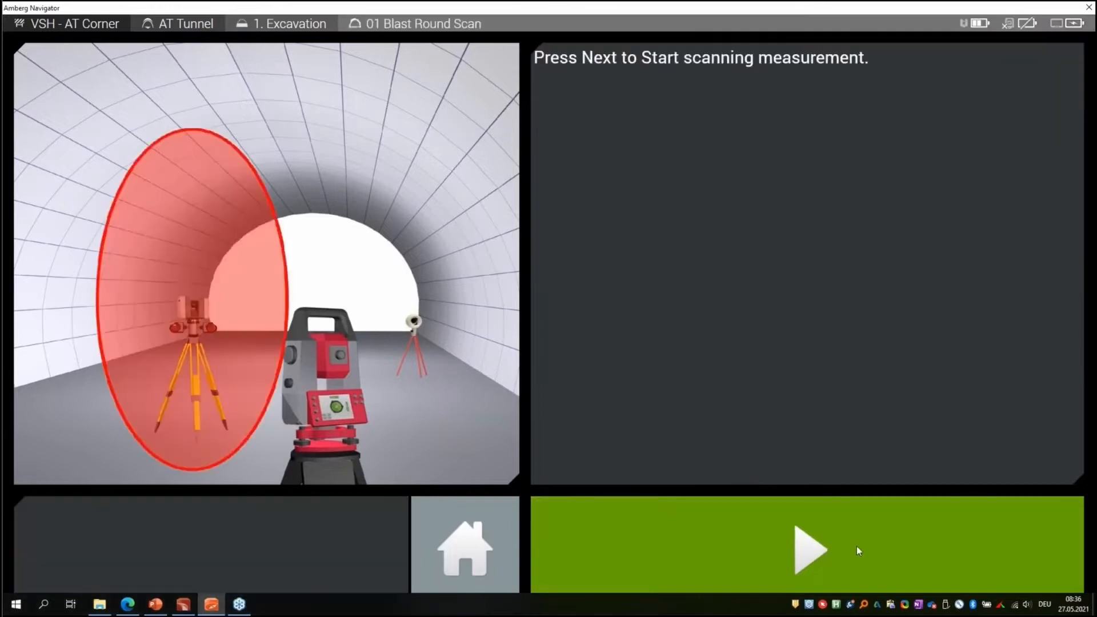
{"action": "left_click", "coordinate": [813, 557]}
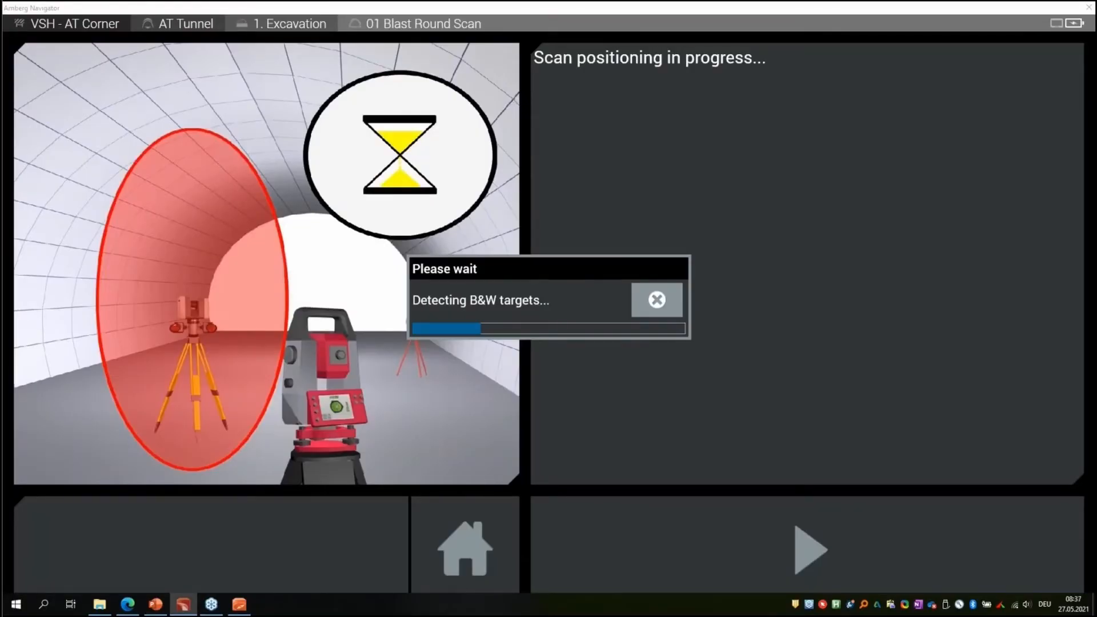
{"action": "key", "text": "alt+Tab"}
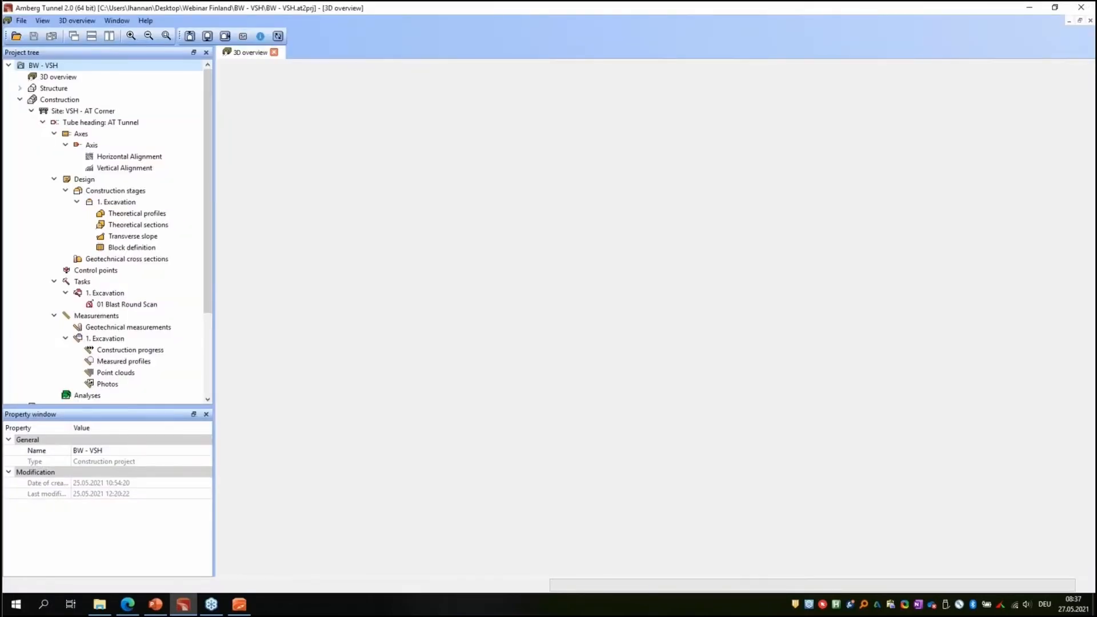
{"action": "left_click", "coordinate": [239, 604]}
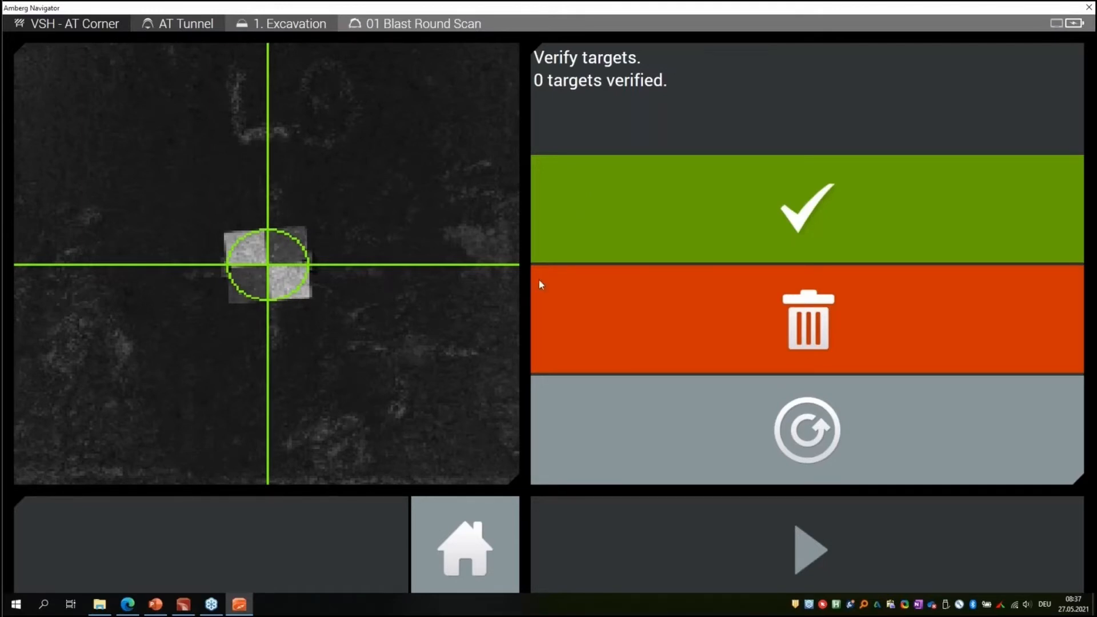
Step: Accept each of the three detected black-and-white targets
{"action": "left_click", "coordinate": [816, 204]}
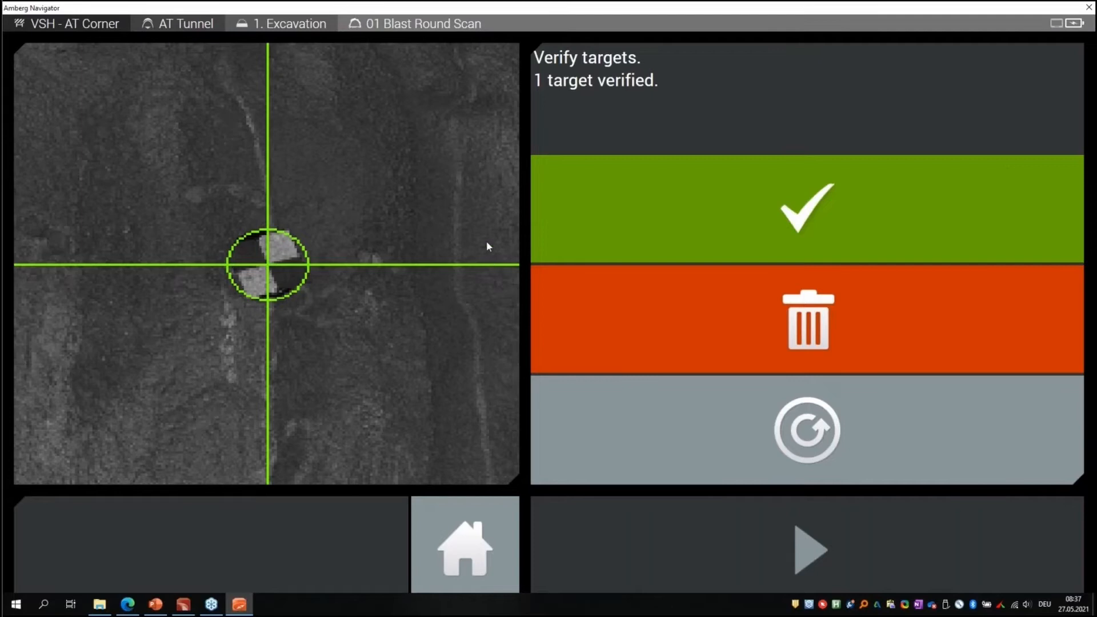
{"action": "left_click", "coordinate": [801, 216]}
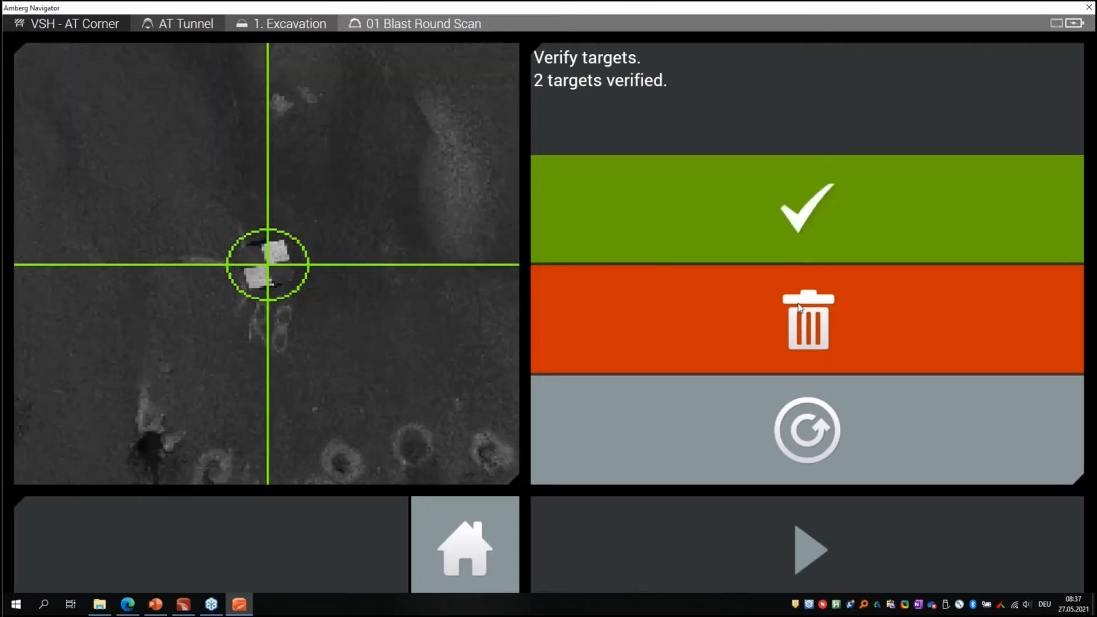
{"action": "left_click", "coordinate": [761, 238]}
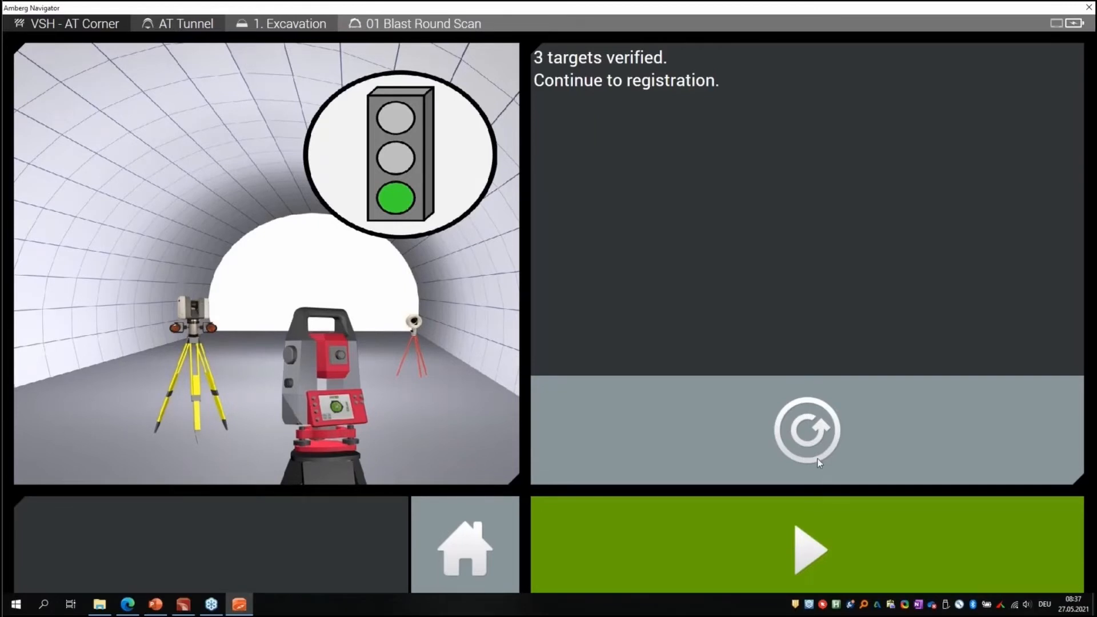
Step: Restart the target verification, accepting the first and third targets and rejecting the second
{"action": "left_click", "coordinate": [810, 431]}
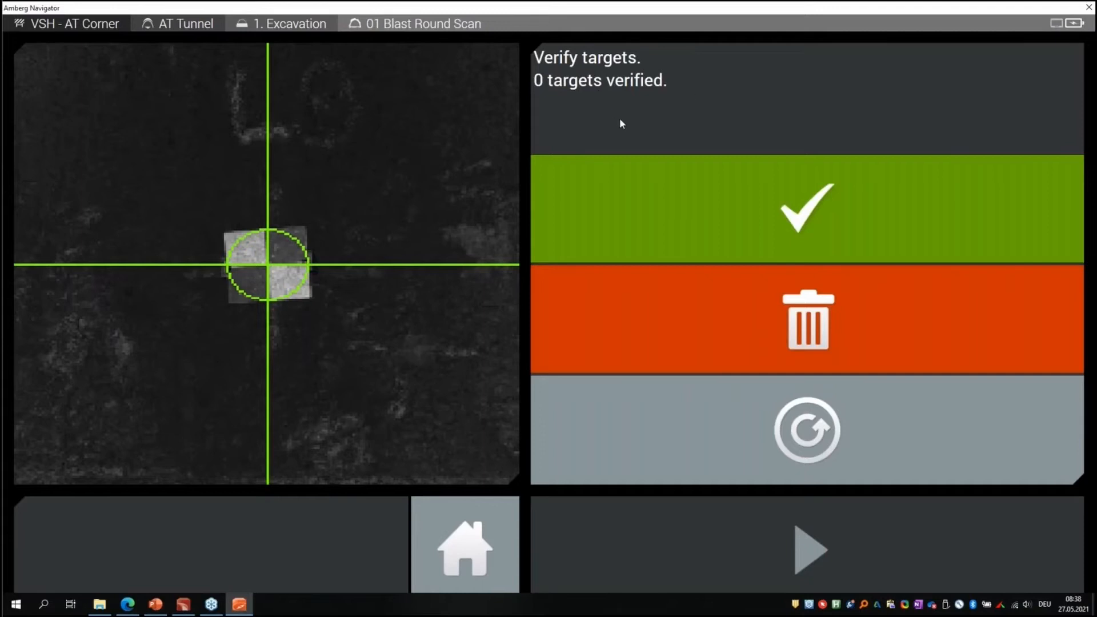
{"action": "left_click", "coordinate": [799, 223]}
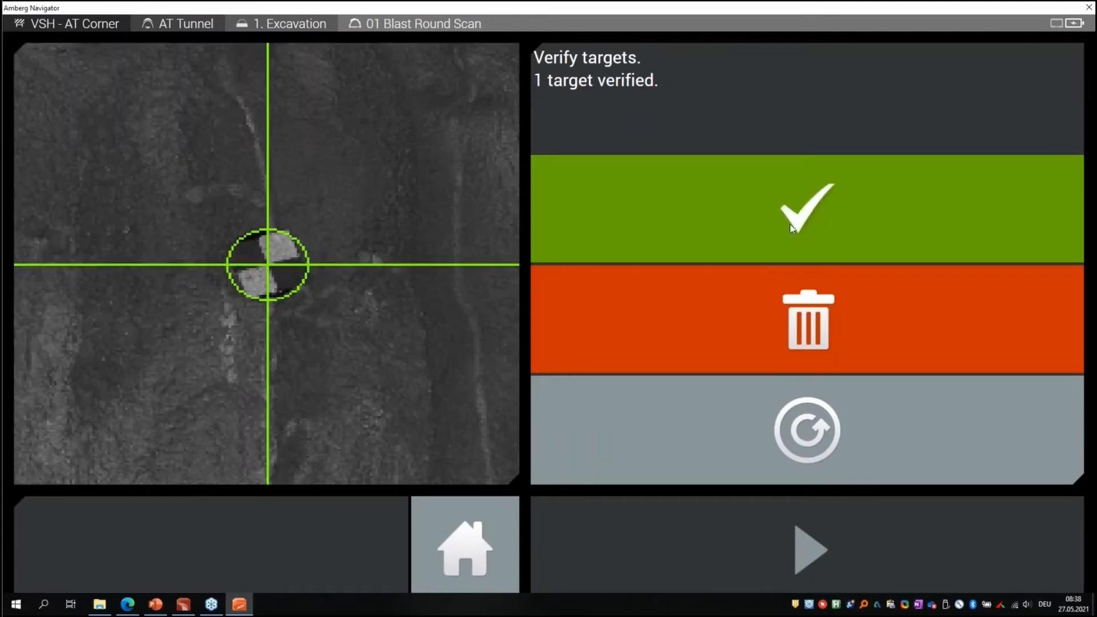
{"action": "left_click", "coordinate": [810, 327]}
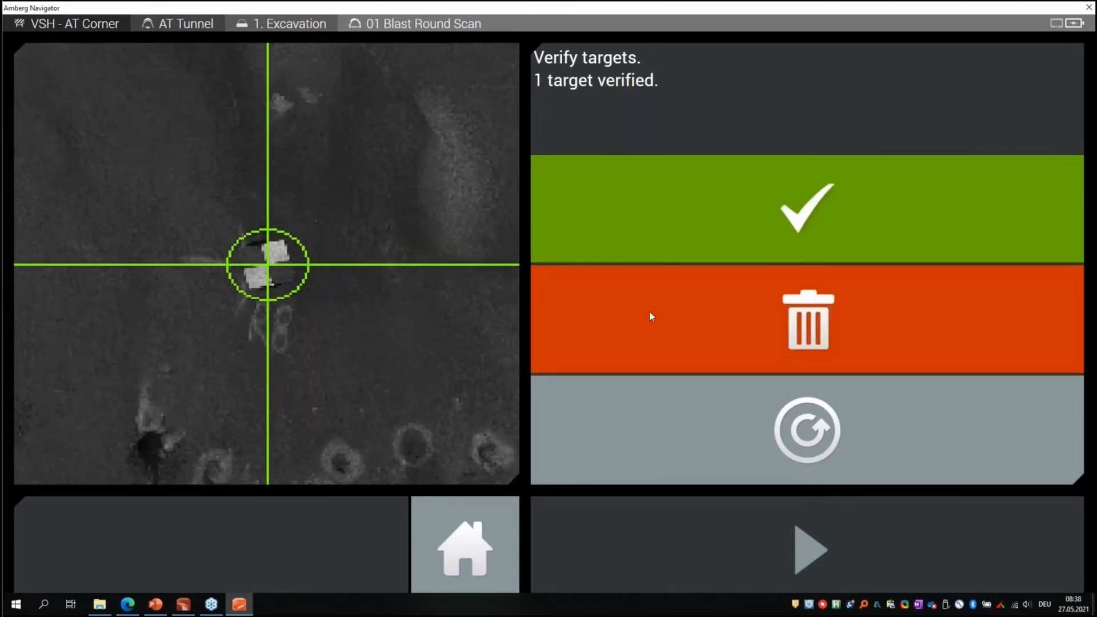
{"action": "left_click", "coordinate": [862, 223]}
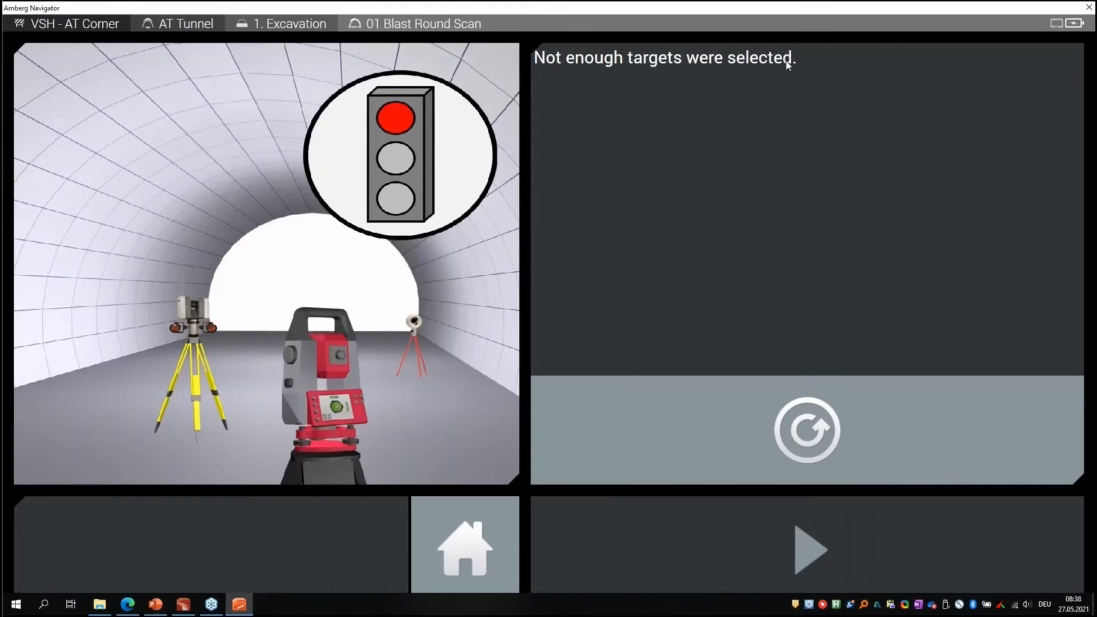
Step: Restart the target verification, accept all three targets and continue to registration
{"action": "left_click", "coordinate": [733, 443]}
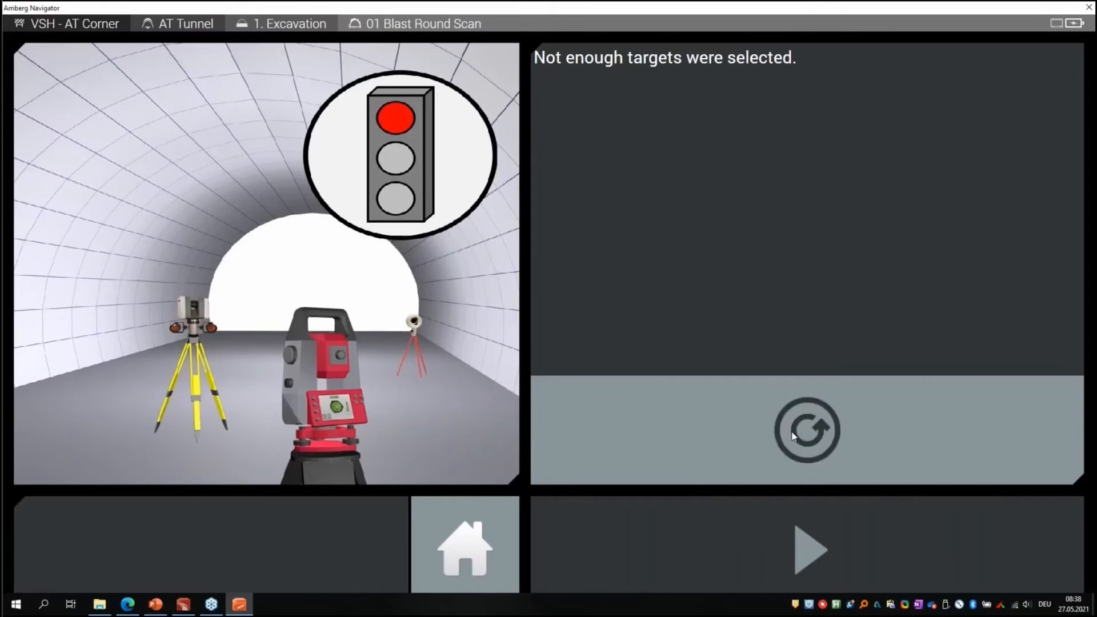
{"action": "left_click", "coordinate": [741, 187]}
{"action": "left_click", "coordinate": [742, 186]}
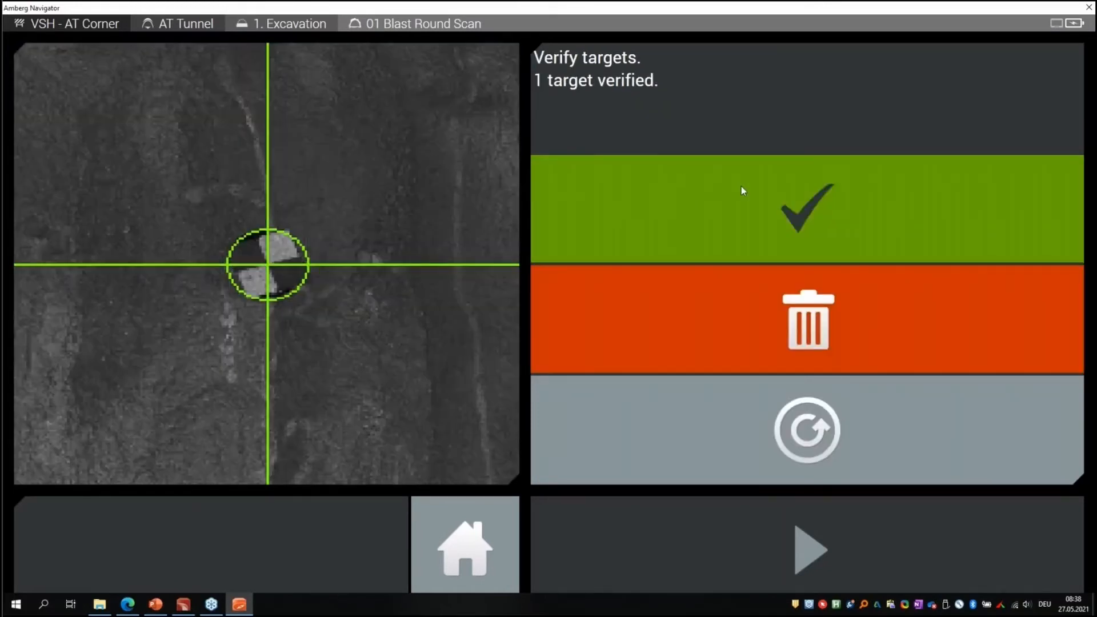
{"action": "left_click", "coordinate": [743, 187]}
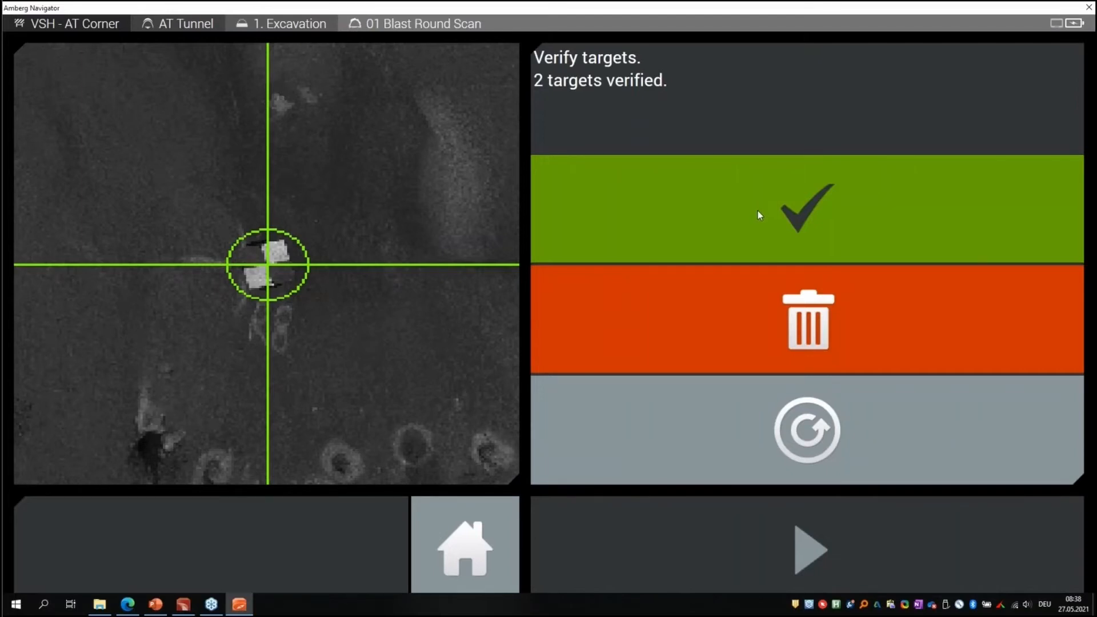
{"action": "left_click", "coordinate": [759, 212]}
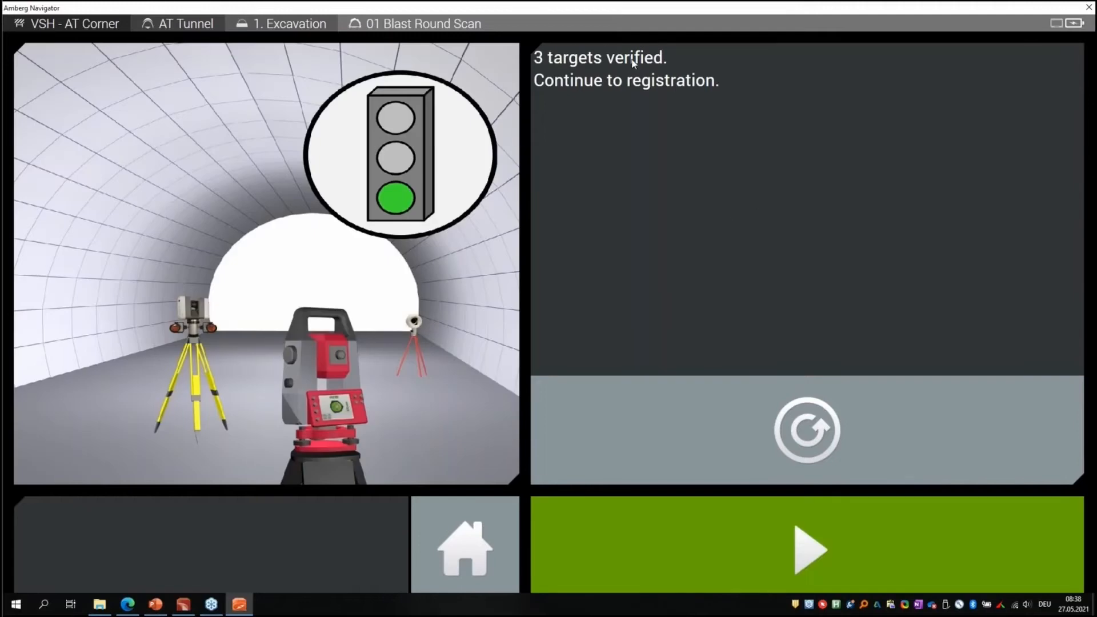
{"action": "left_click", "coordinate": [810, 552]}
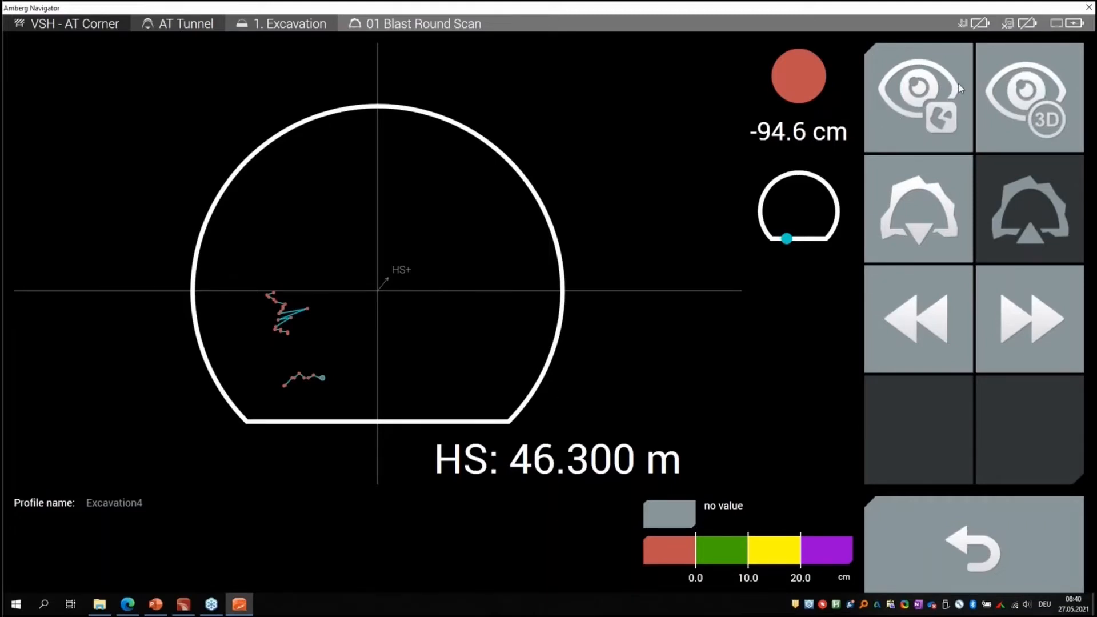
Step: Show the scan's coloured deviation map and check the over-excavation near the crown at stationings 38.700 m and 38.000 m
{"action": "left_click", "coordinate": [935, 84]}
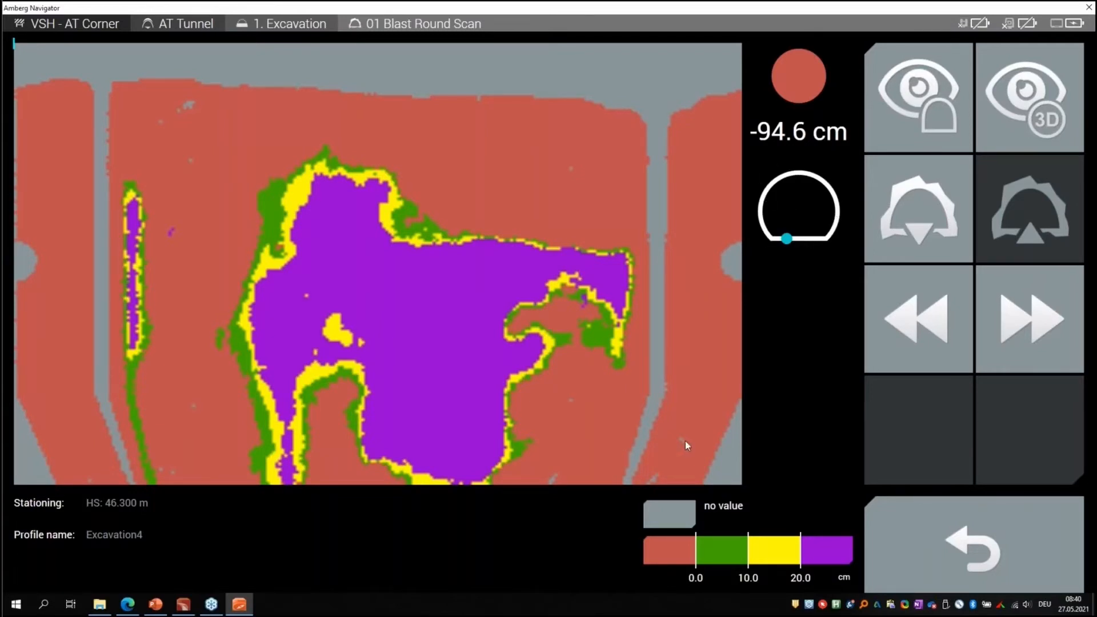
{"action": "left_click", "coordinate": [375, 291]}
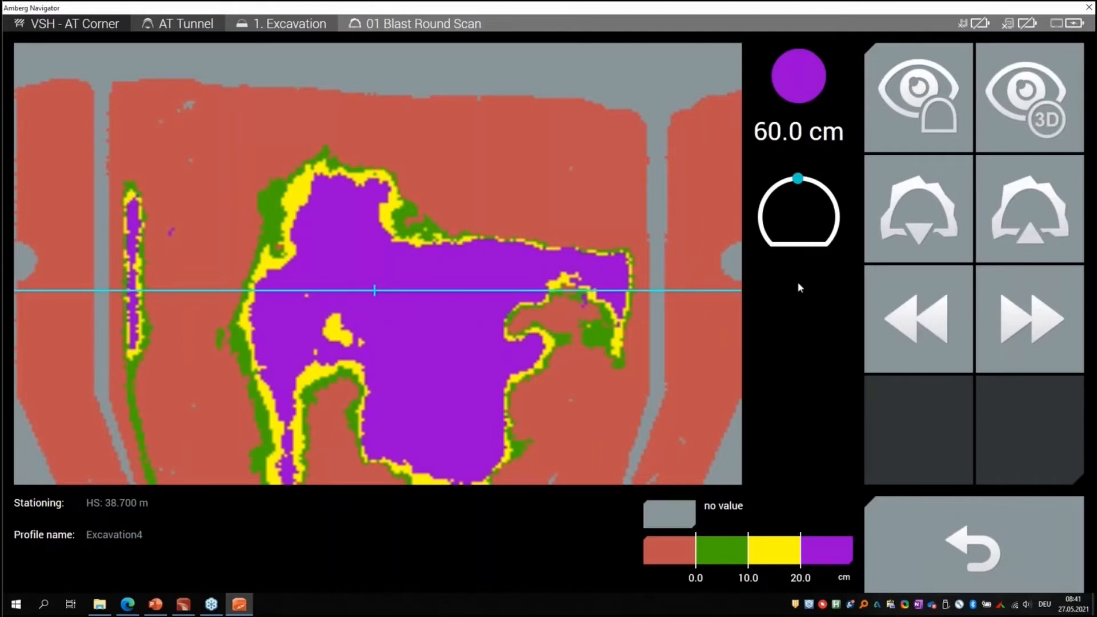
{"action": "left_click", "coordinate": [400, 312]}
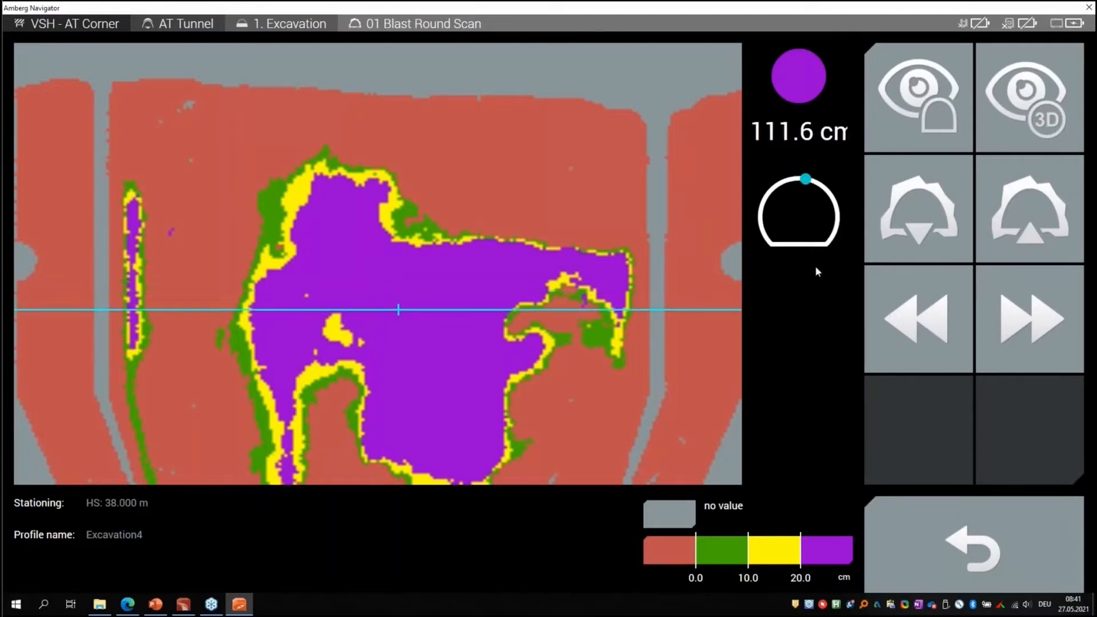
Step: Show the cross-section at stationing 38.000 m and step forward and back through its points to check their deviations
{"action": "left_click", "coordinate": [915, 107]}
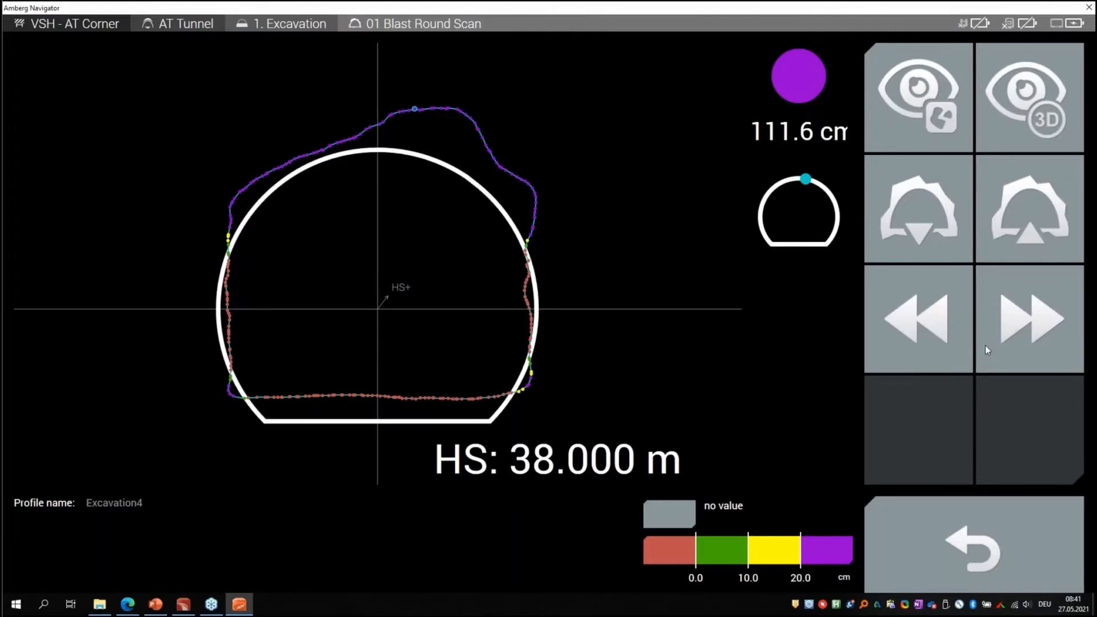
{"action": "left_click", "coordinate": [1016, 330]}
{"action": "left_click", "coordinate": [1017, 330]}
{"action": "left_click", "coordinate": [1018, 332]}
{"action": "left_click", "coordinate": [959, 338]}
{"action": "left_click", "coordinate": [958, 338]}
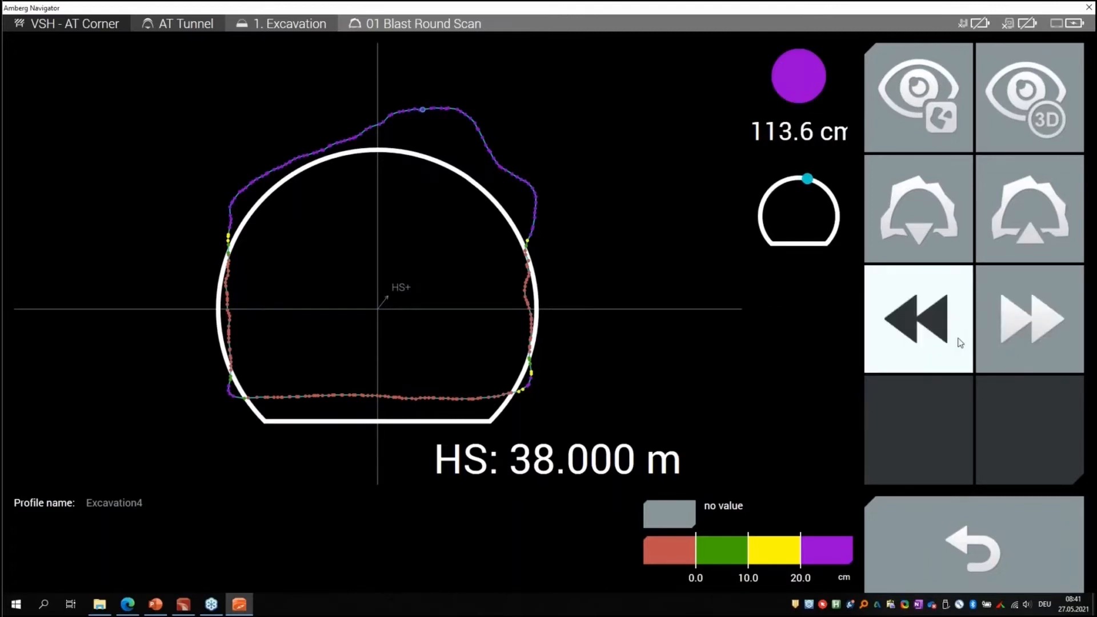
Step: Check the deviations of points on the wall and the floor of the cross-section at stationing 38.000 m
{"action": "left_click", "coordinate": [982, 345]}
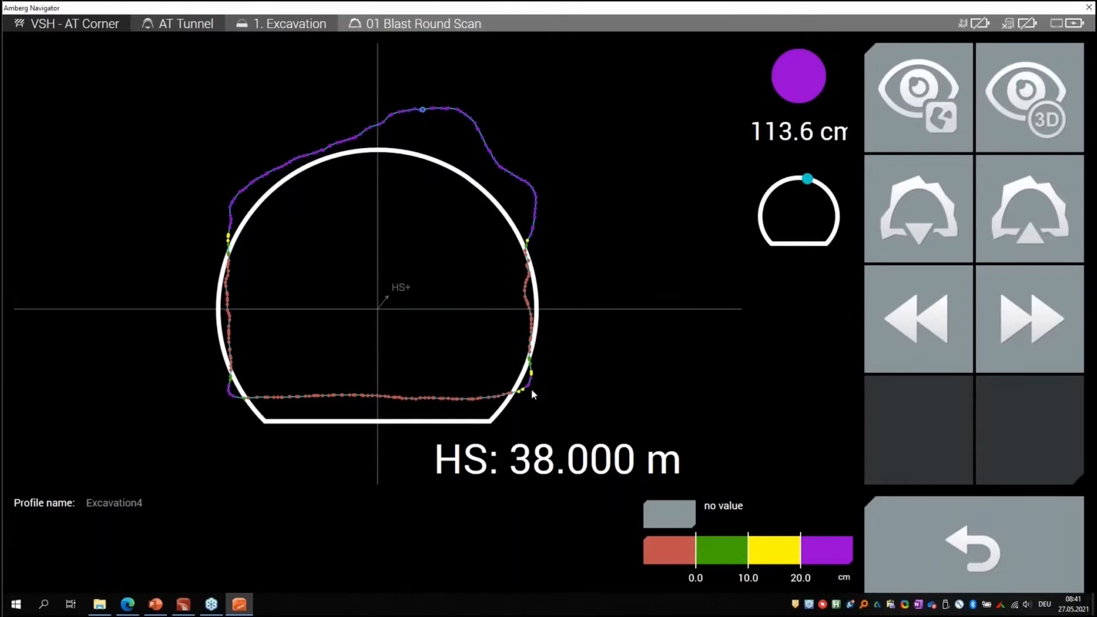
{"action": "left_click", "coordinate": [523, 302]}
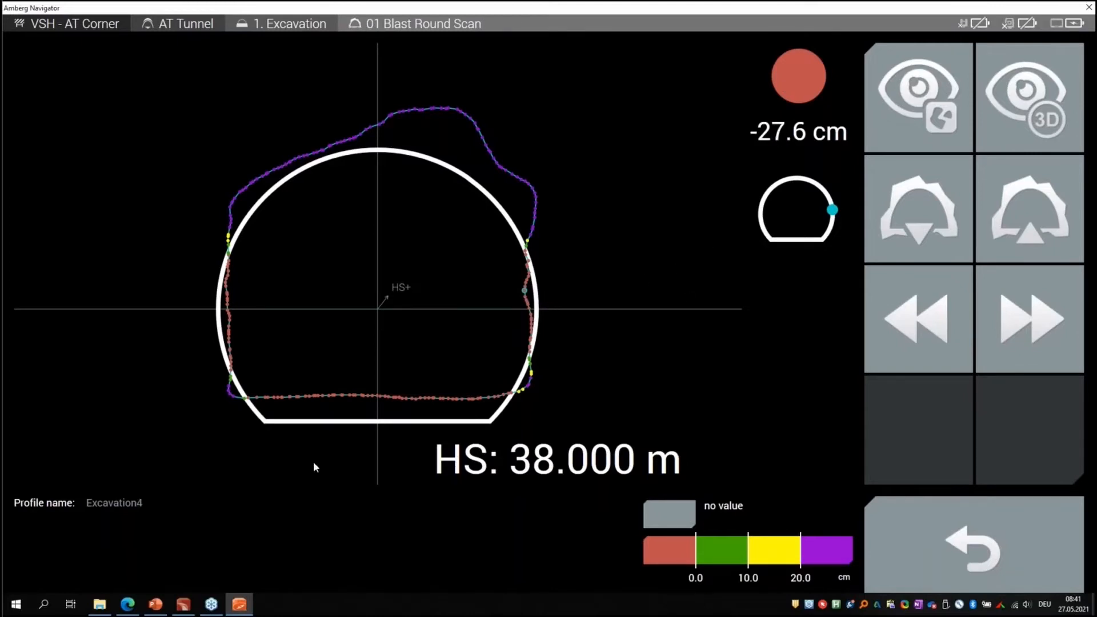
{"action": "left_click", "coordinate": [349, 395]}
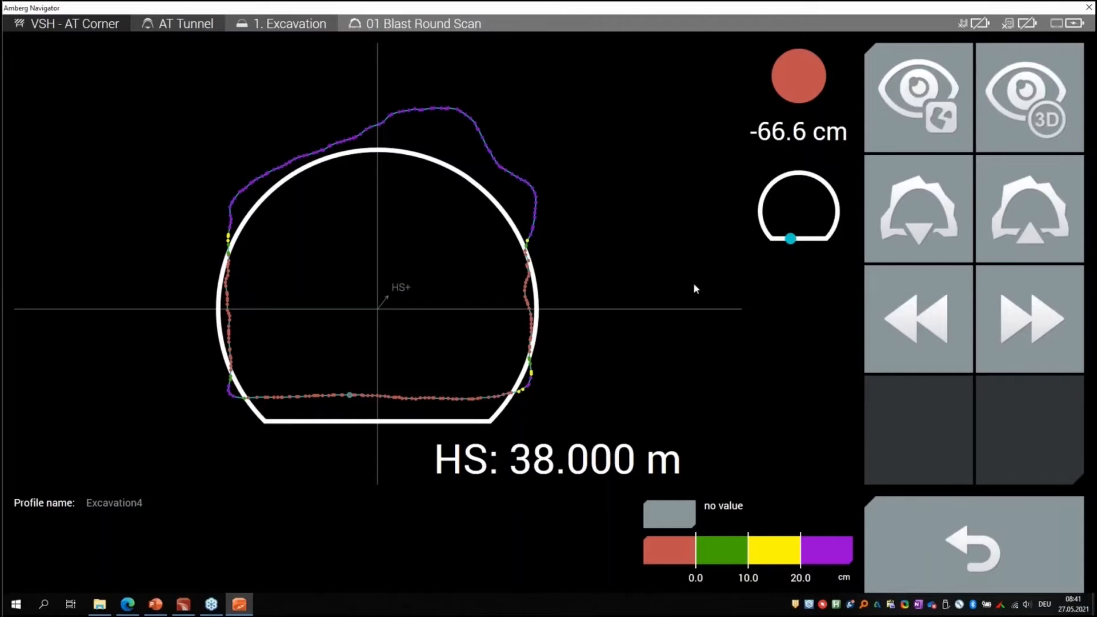
Step: Pick the over-excavated strip along the wall foot at stationing 41.200 m in the deviation map and compare it with its cross-section
{"action": "left_click", "coordinate": [891, 106]}
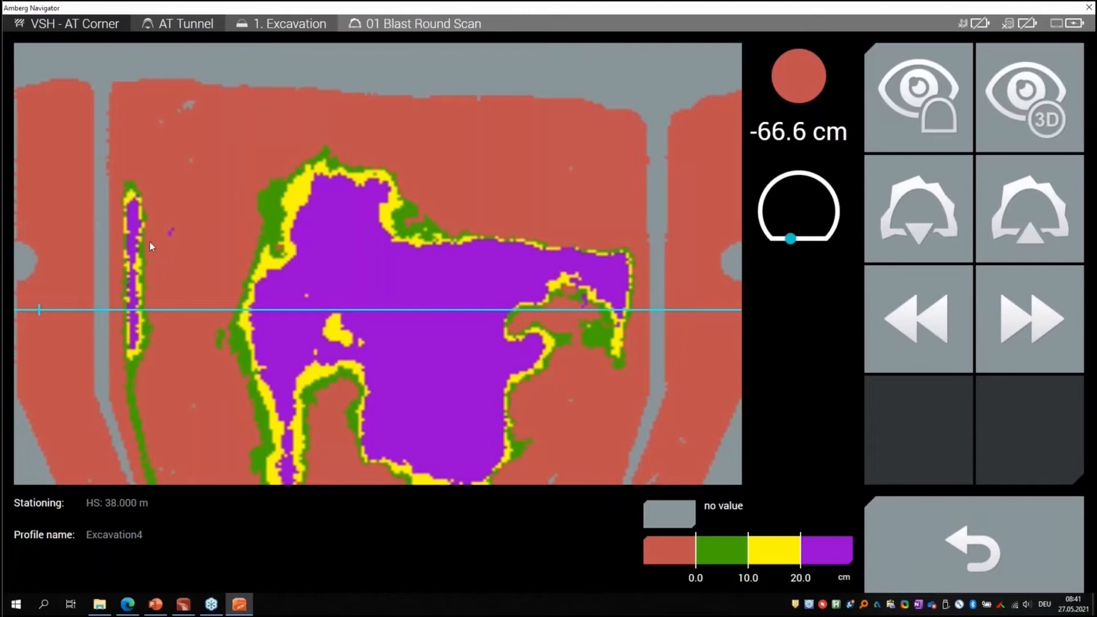
{"action": "left_click", "coordinate": [133, 221]}
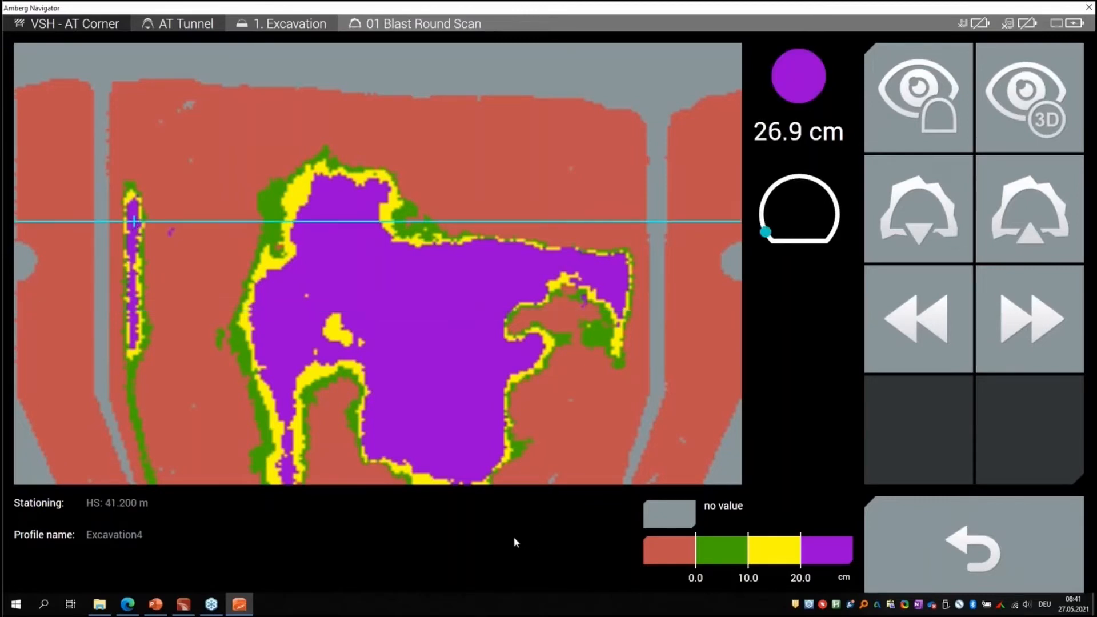
{"action": "left_click", "coordinate": [928, 112]}
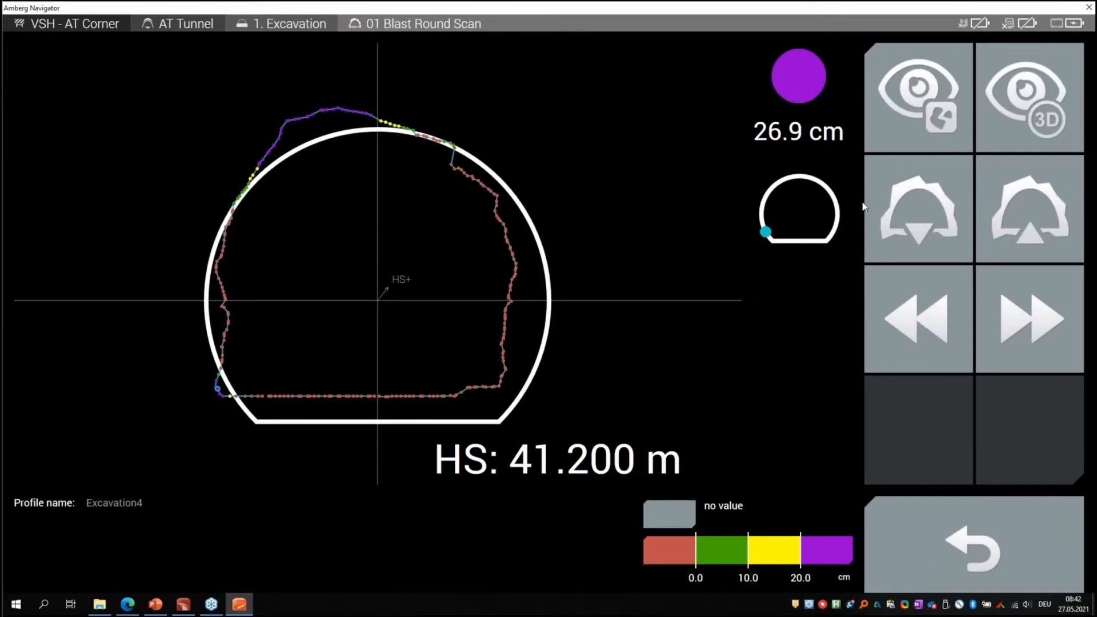
{"action": "left_click", "coordinate": [907, 110]}
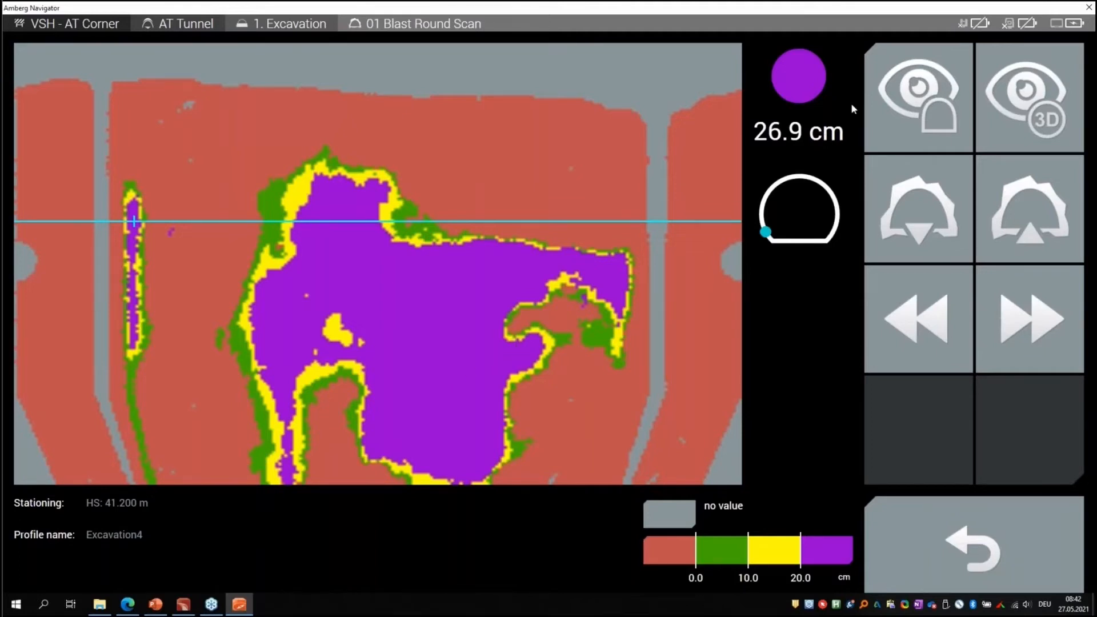
{"action": "left_click", "coordinate": [920, 114]}
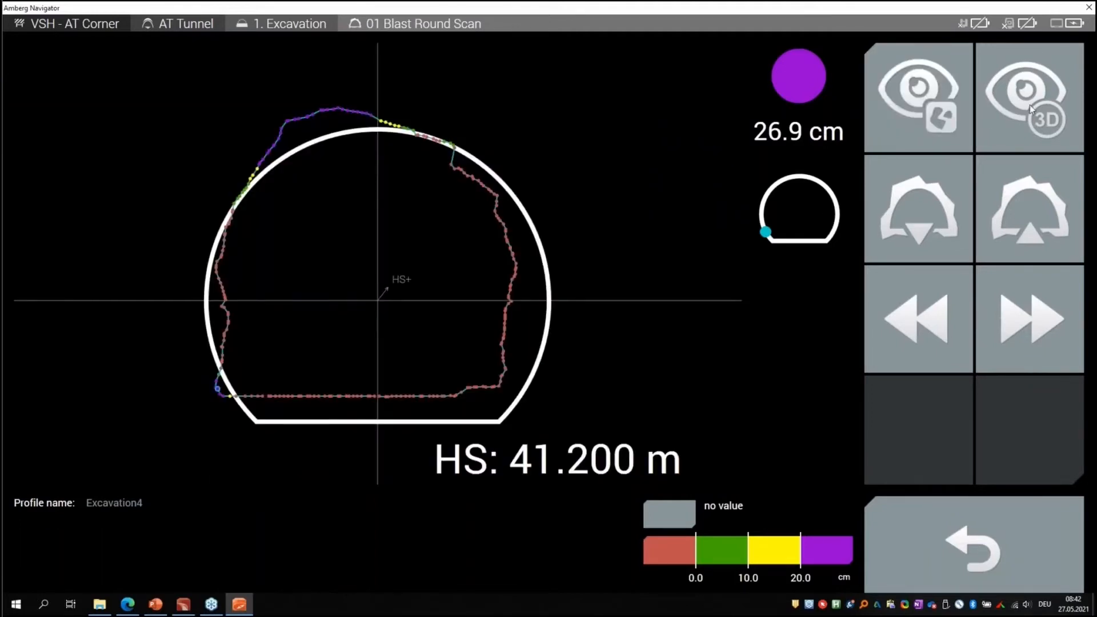
Step: Show the scan as a 3D point cloud and examine the coloured deviations around the tunnel from several directions
{"action": "left_click", "coordinate": [1027, 132]}
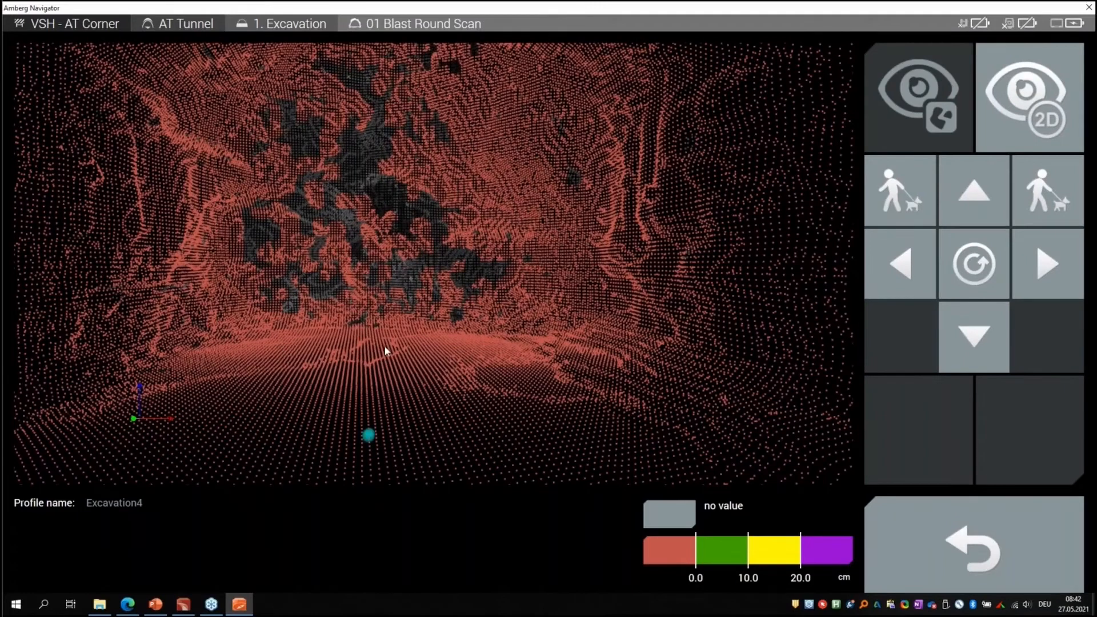
{"action": "mouse_move", "coordinate": [426, 352]}
{"action": "left_mouse_down"}
{"action": "mouse_move", "coordinate": [690, 367]}
{"action": "mouse_move", "coordinate": [573, 374]}
{"action": "mouse_move", "coordinate": [588, 367]}
{"action": "left_mouse_up"}
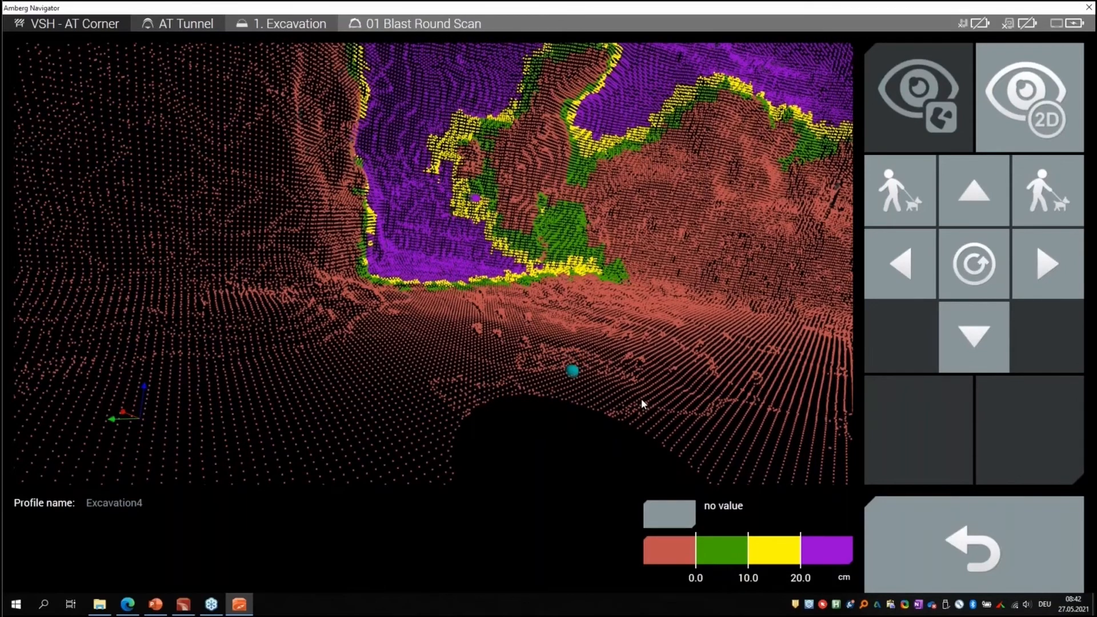
{"action": "mouse_move", "coordinate": [641, 399]}
{"action": "left_mouse_down"}
{"action": "mouse_move", "coordinate": [658, 403]}
{"action": "mouse_move", "coordinate": [558, 404]}
{"action": "mouse_move", "coordinate": [577, 396]}
{"action": "left_mouse_up"}
{"action": "left_click_drag", "start_coordinate": [575, 396], "coordinate": [613, 362]}
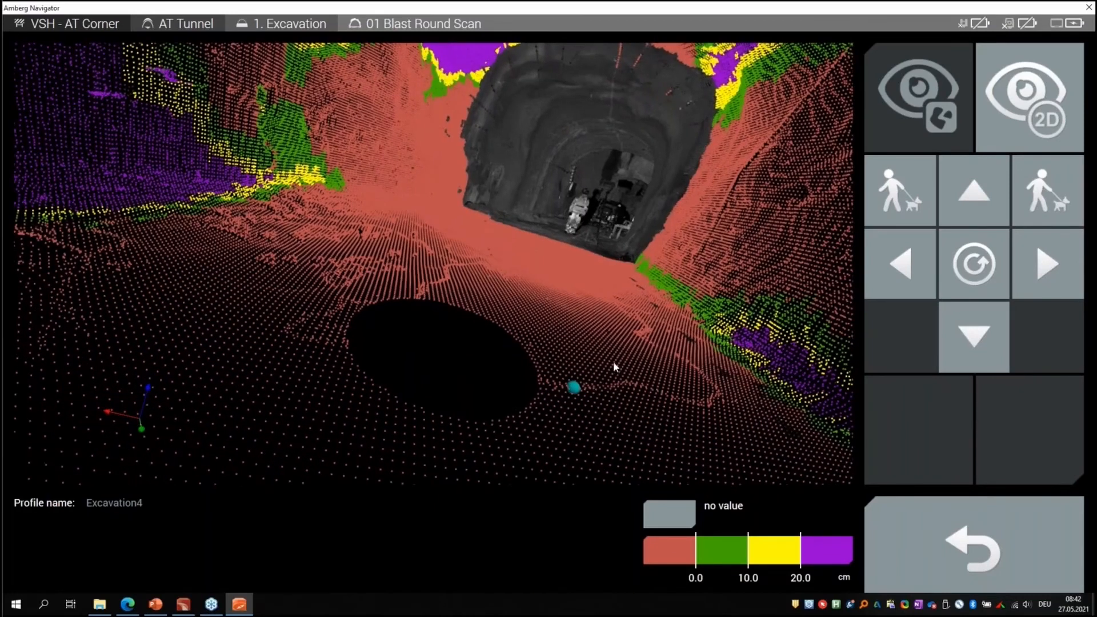
{"action": "left_click_drag", "start_coordinate": [495, 258], "coordinate": [331, 333]}
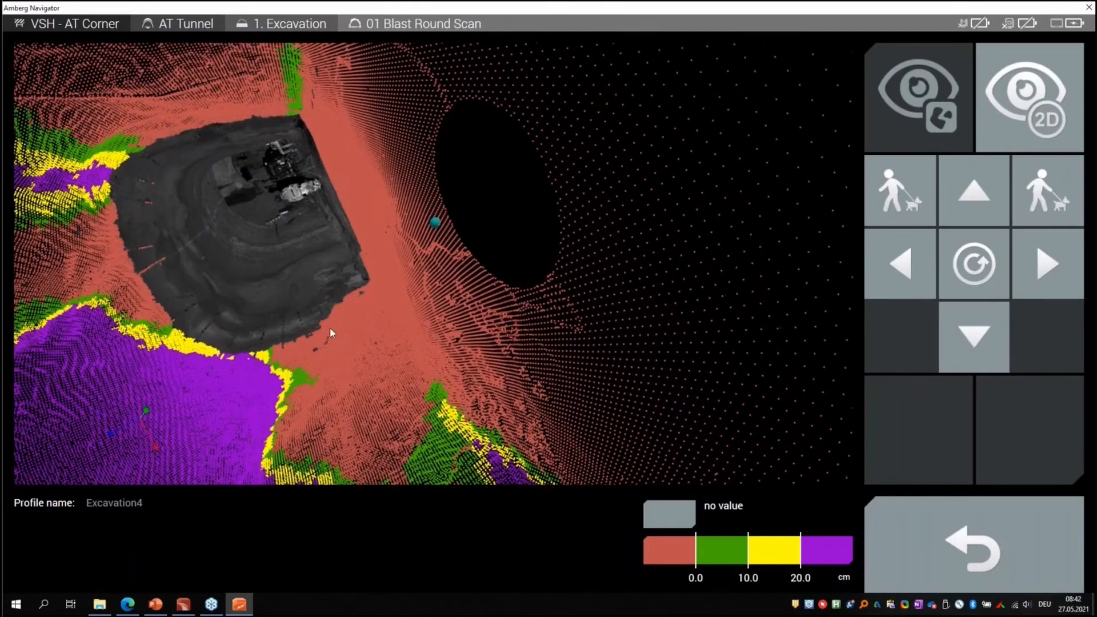
{"action": "left_click_drag", "start_coordinate": [336, 278], "coordinate": [550, 321]}
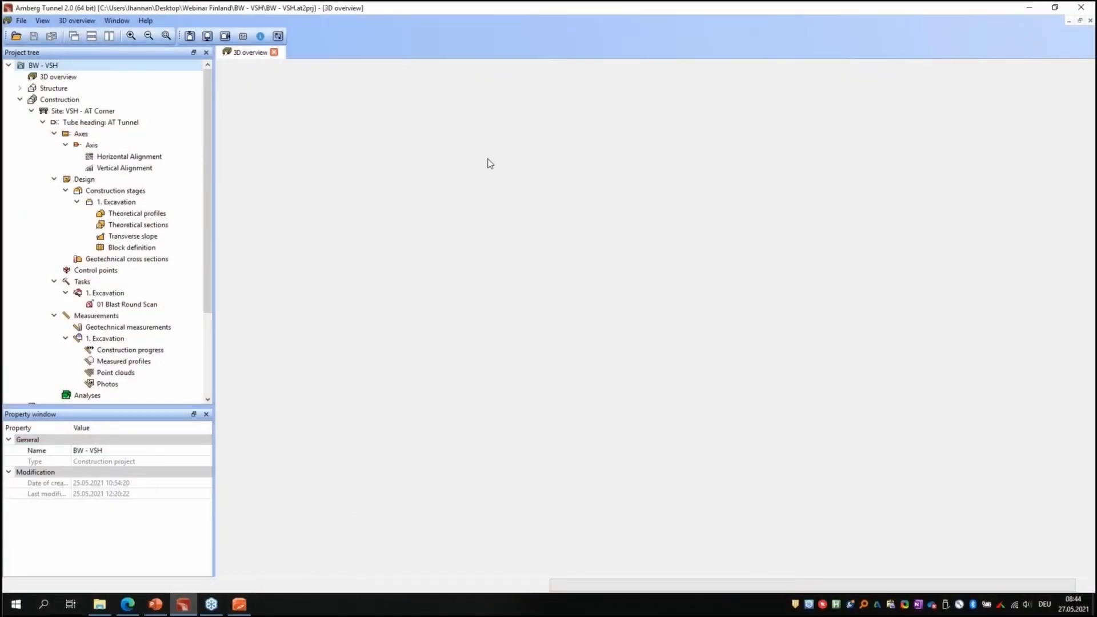
Step: In Amberg Tunnel, import the Navigator measurement file Export_2021-05-26_184641.nav2at from the "2. Export from Navigator" folder into the BW - VSH project
{"action": "scroll", "coordinate": [213, 195], "scroll_direction": "down", "scroll_amount": 1}
{"action": "scroll", "coordinate": [213, 194], "scroll_direction": "up", "scroll_amount": 1}
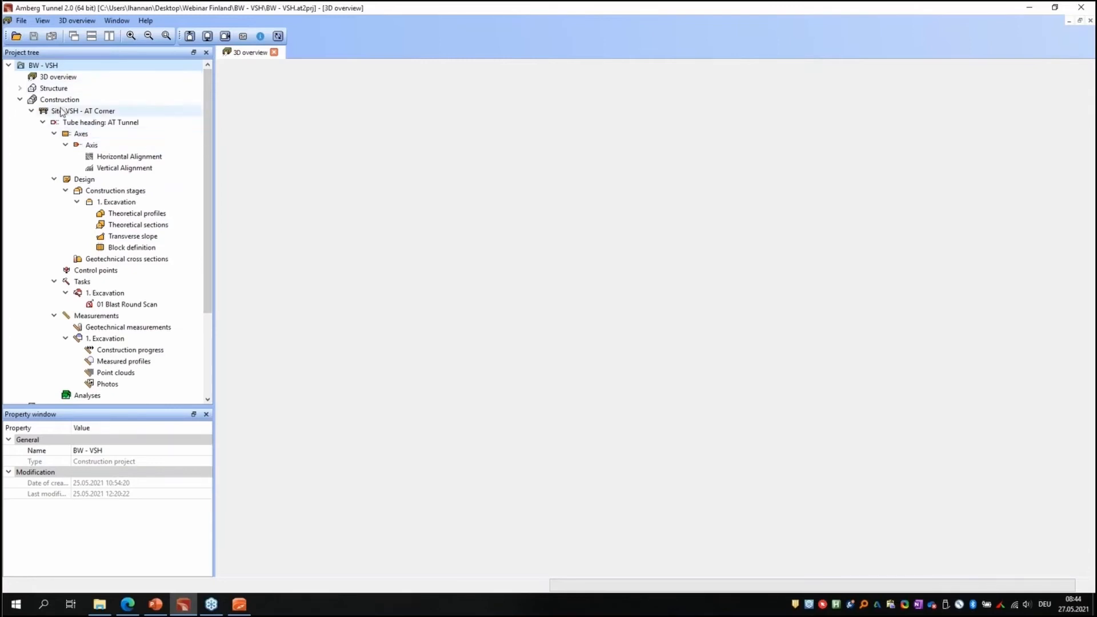
{"action": "right_click", "coordinate": [57, 66]}
{"action": "left_click", "coordinate": [110, 83]}
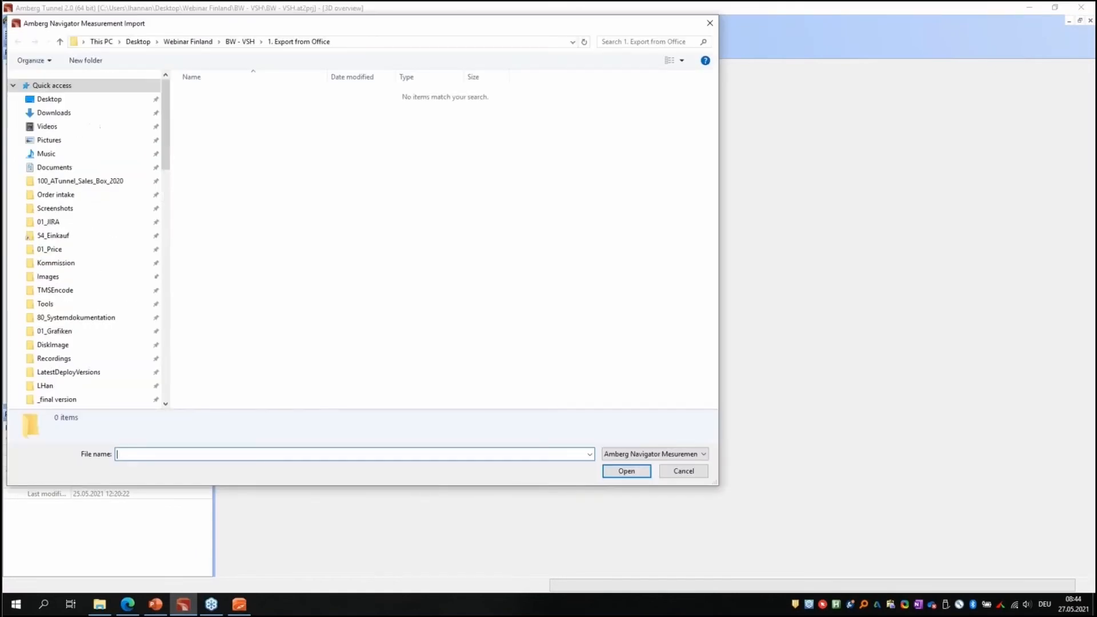
{"action": "left_click", "coordinate": [240, 43]}
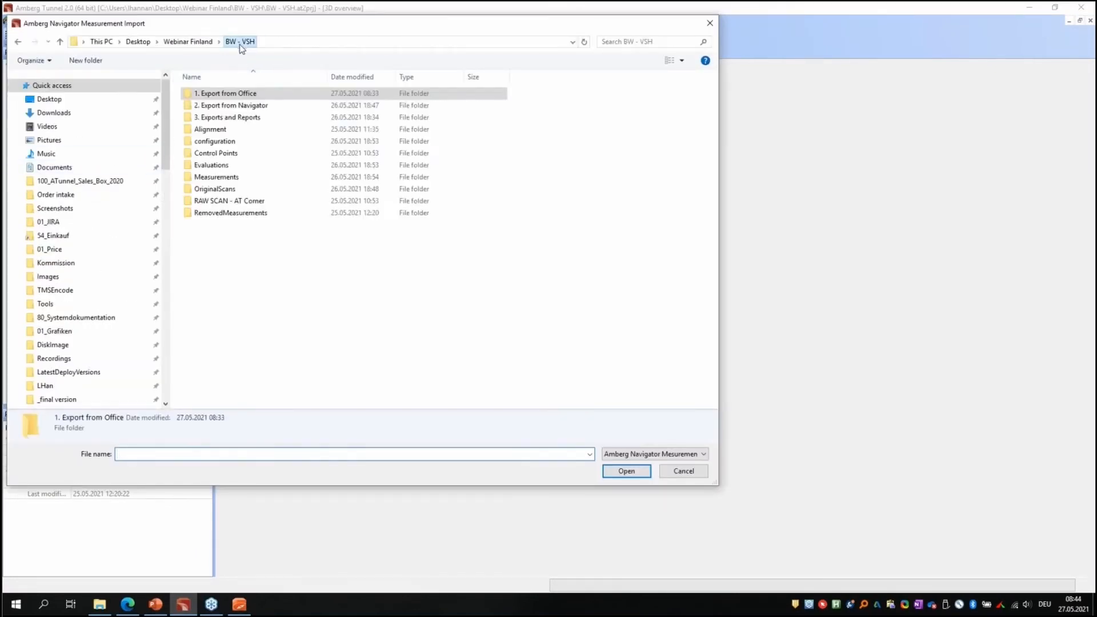
{"action": "double_click", "coordinate": [244, 106]}
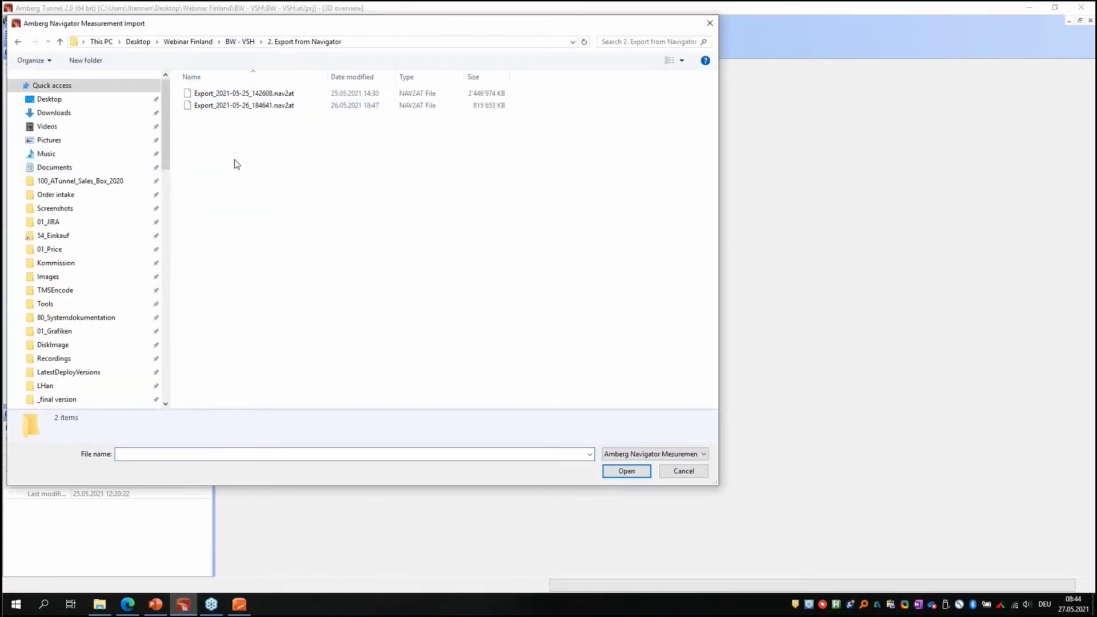
{"action": "left_click", "coordinate": [396, 109]}
{"action": "left_click", "coordinate": [627, 471]}
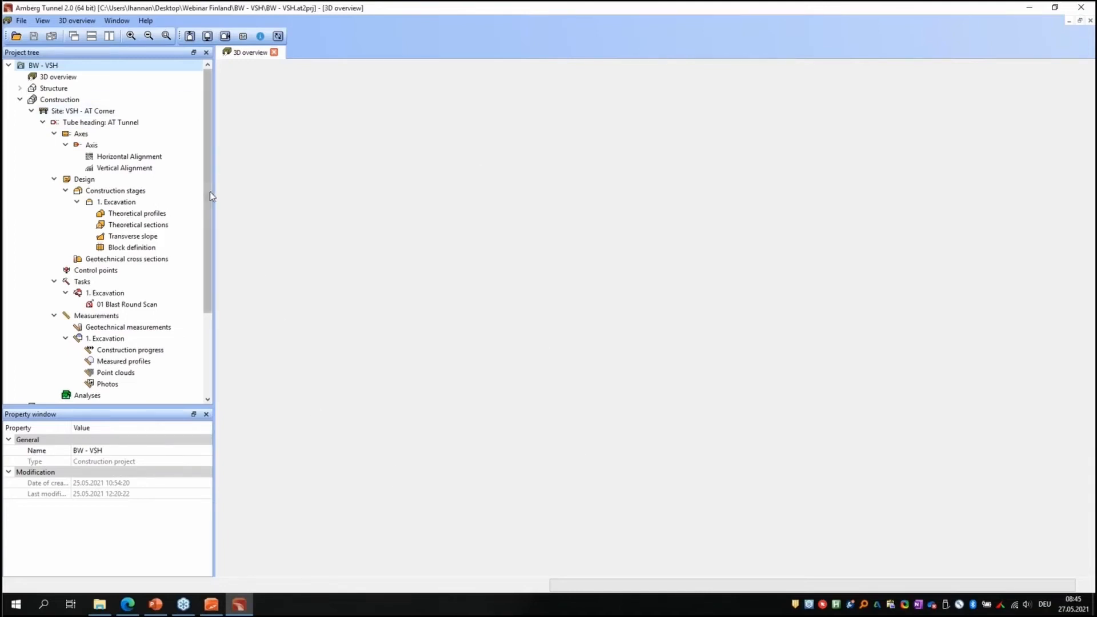
Step: Open the point clouds of 1. Excavation and examine the imported scan's position along the tunnel axis
{"action": "scroll", "coordinate": [211, 190], "scroll_direction": "down", "scroll_amount": 2}
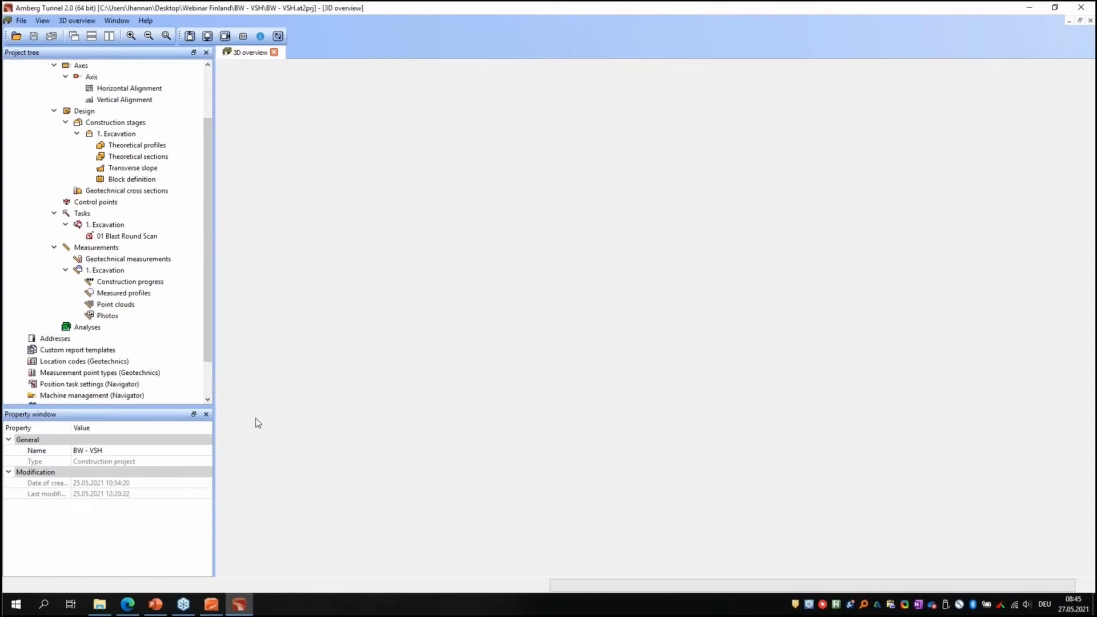
{"action": "double_click", "coordinate": [129, 305]}
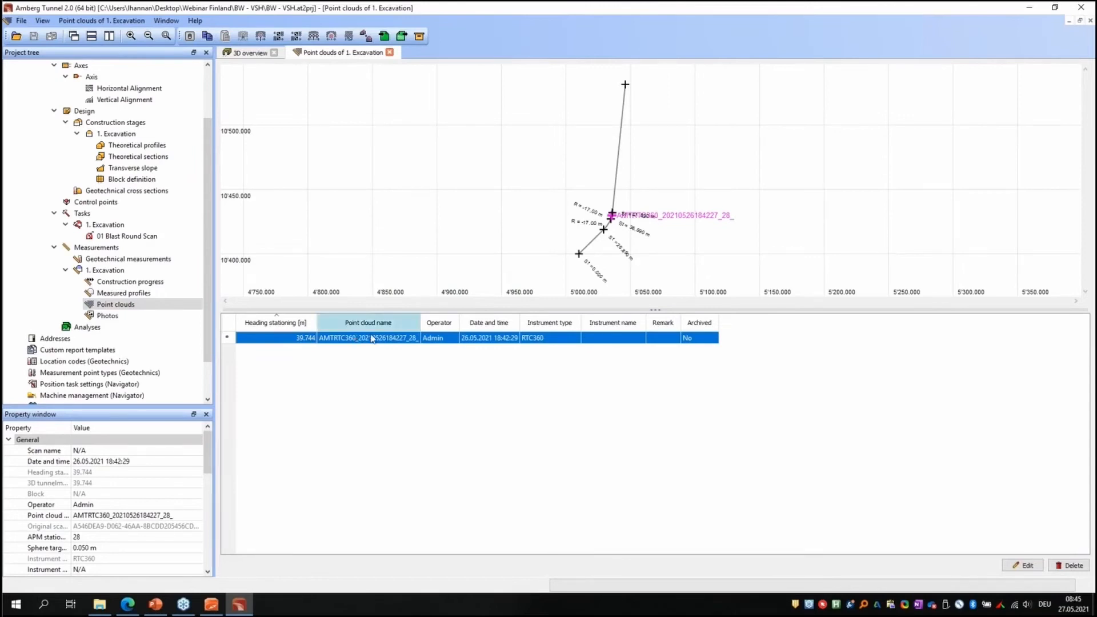
{"action": "scroll", "coordinate": [619, 227], "scroll_direction": "up", "scroll_amount": 1}
{"action": "scroll", "coordinate": [618, 227], "scroll_direction": "up", "scroll_amount": 4}
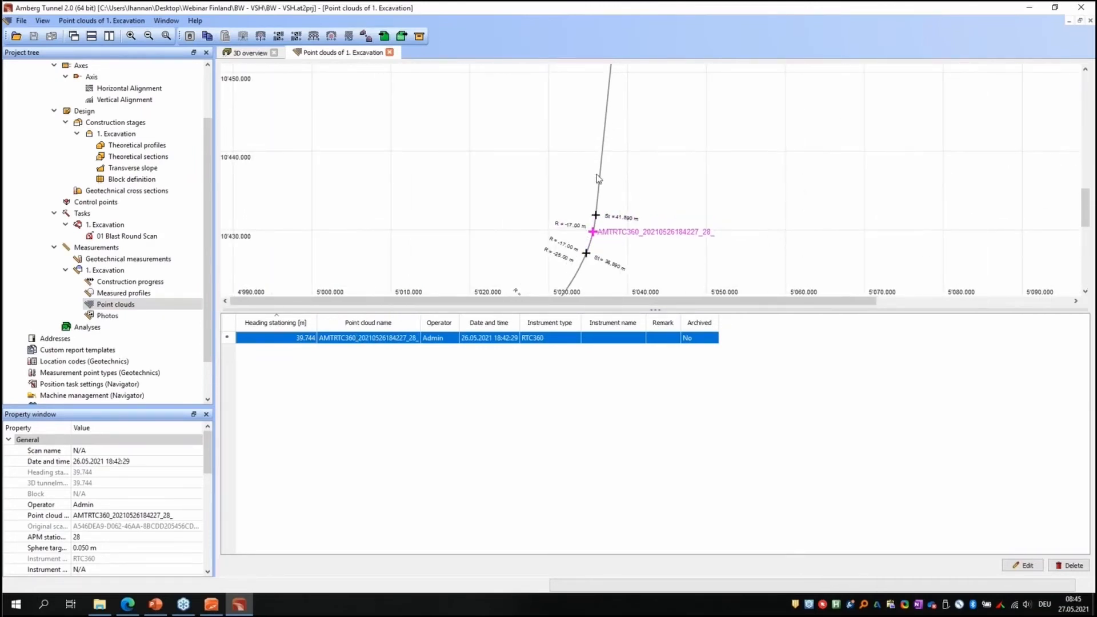
{"action": "scroll", "coordinate": [586, 254], "scroll_direction": "down", "scroll_amount": 1}
{"action": "scroll", "coordinate": [591, 220], "scroll_direction": "down", "scroll_amount": 2}
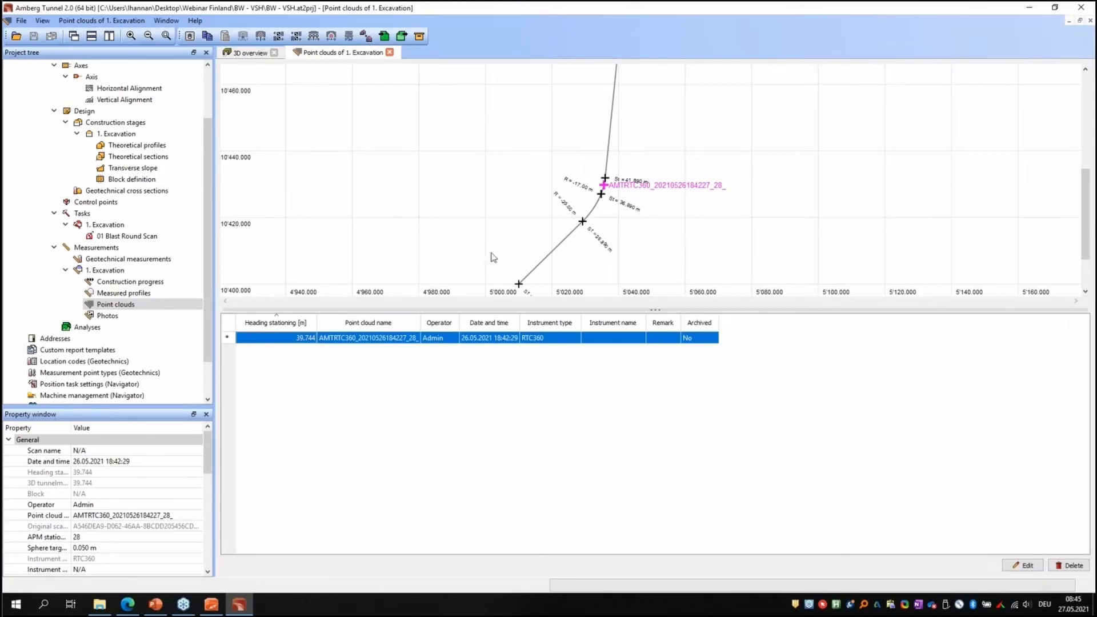
{"action": "double_click", "coordinate": [398, 338]}
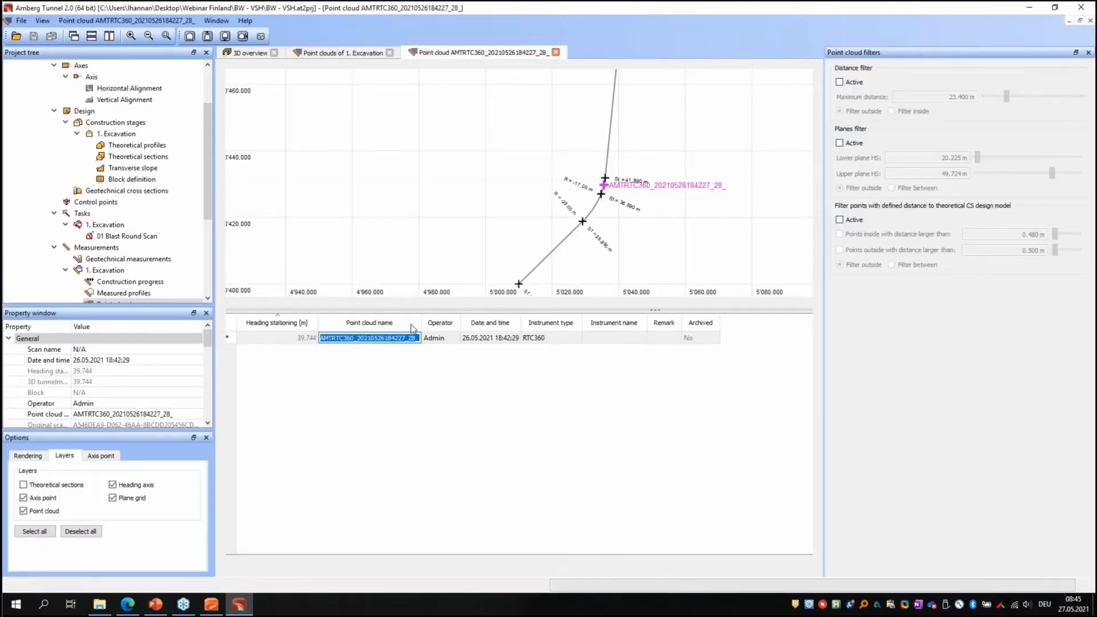
{"action": "left_click_drag", "start_coordinate": [464, 335], "coordinate": [493, 324]}
{"action": "scroll", "coordinate": [496, 322], "scroll_direction": "down", "scroll_amount": 5}
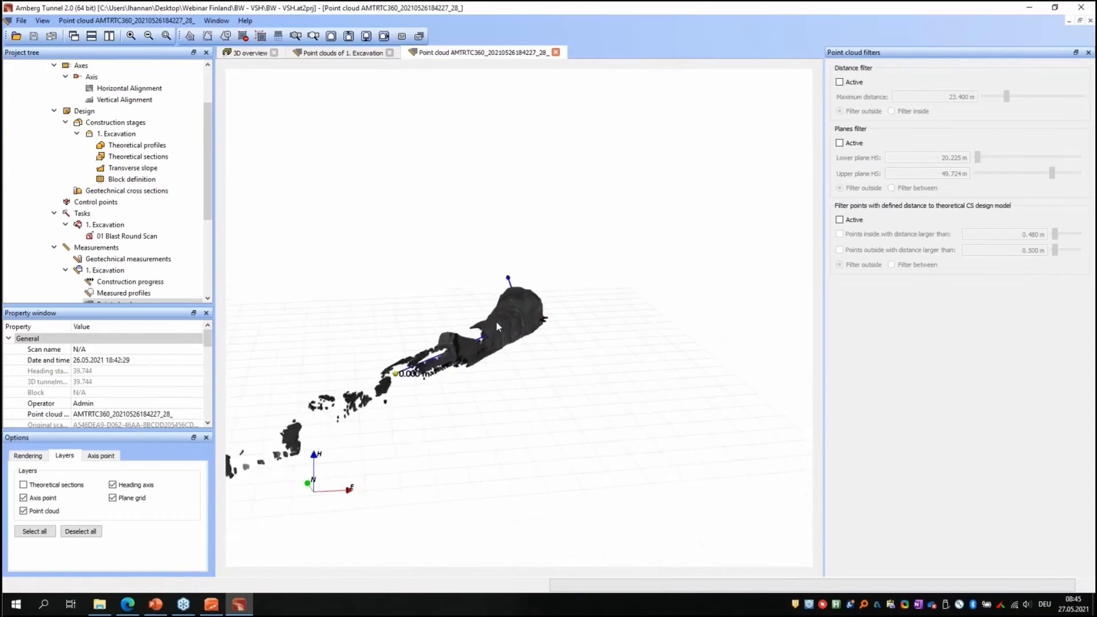
{"action": "scroll", "coordinate": [497, 326], "scroll_direction": "up", "scroll_amount": 8}
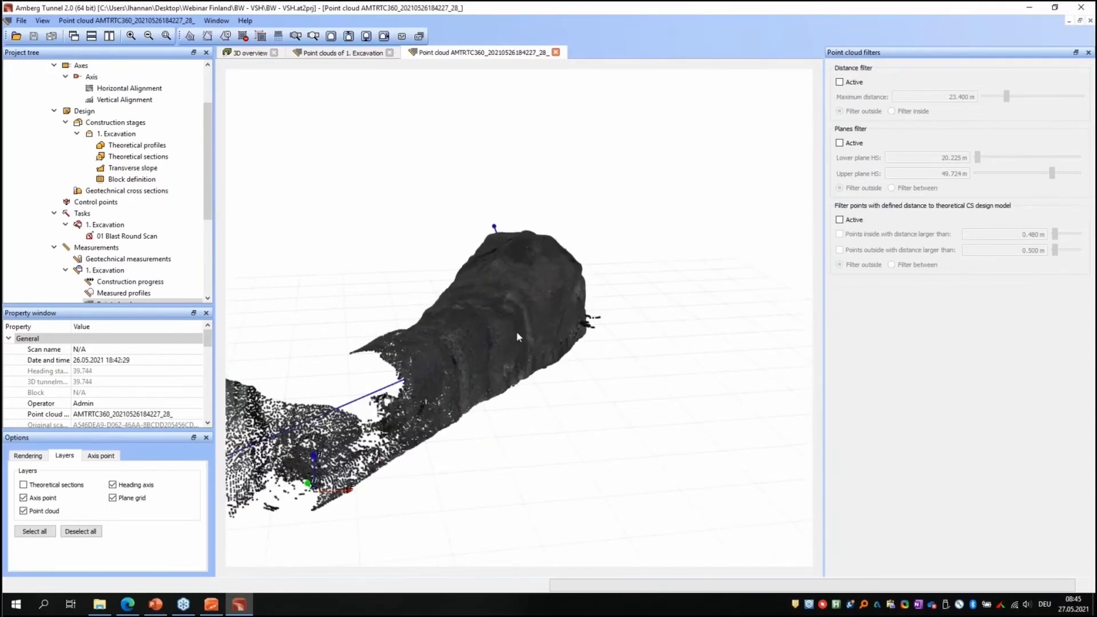
{"action": "left_click_drag", "start_coordinate": [526, 350], "coordinate": [493, 326]}
{"action": "scroll", "coordinate": [495, 326], "scroll_direction": "up", "scroll_amount": 5}
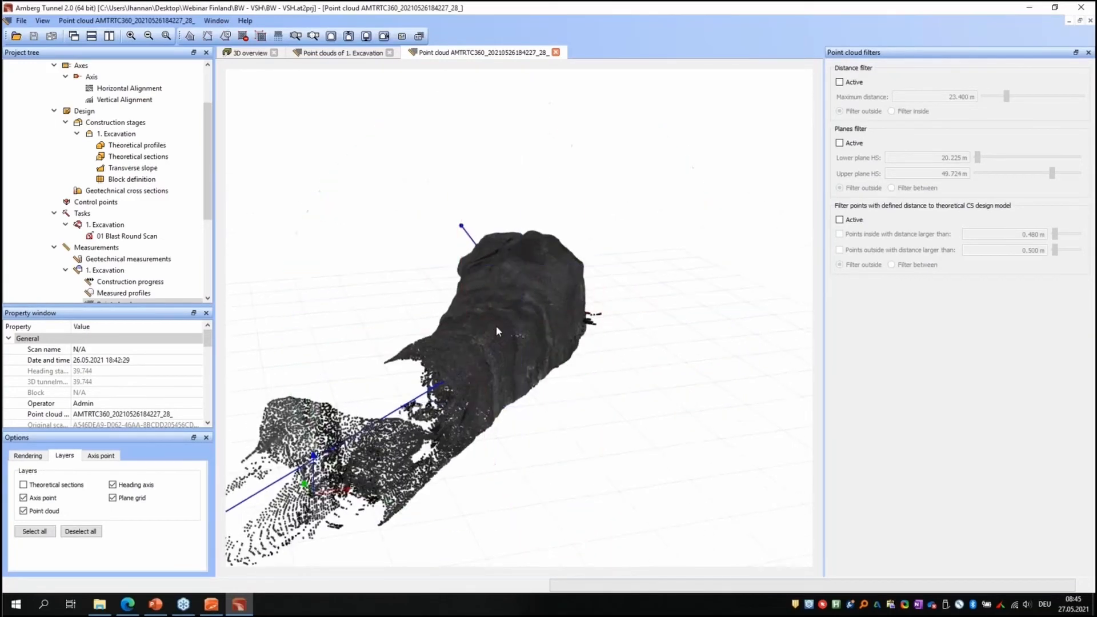
{"action": "scroll", "coordinate": [497, 326], "scroll_direction": "down", "scroll_amount": 3}
Step: Attach the camera to the axis point, view the tunnel with the axis point at 0.000 m and examine the cloud from above
{"action": "left_click", "coordinate": [101, 456]}
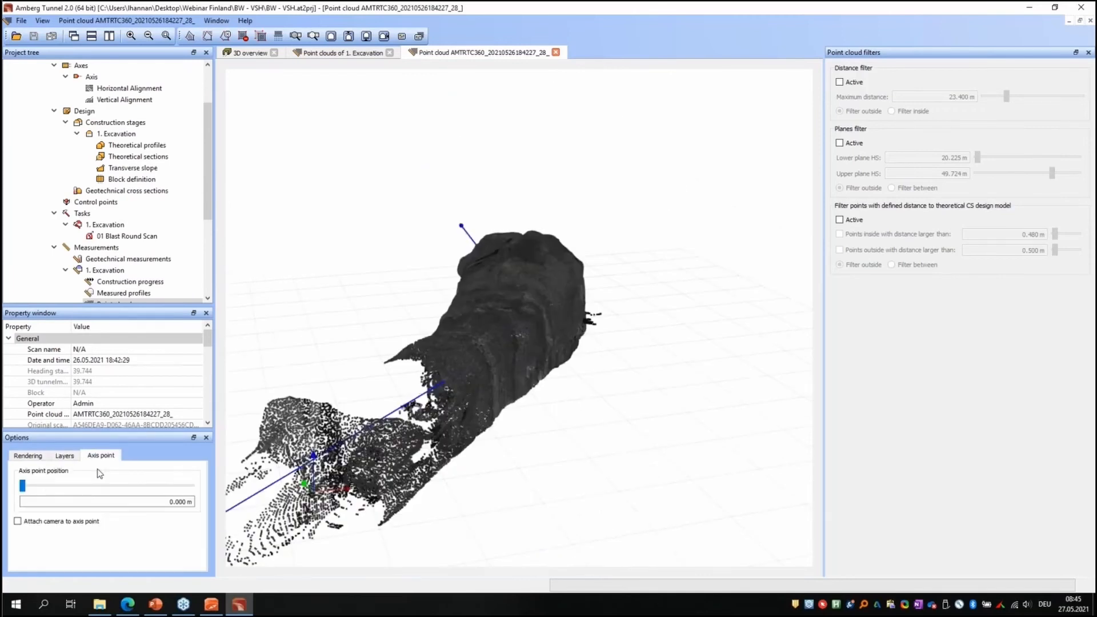
{"action": "left_click", "coordinate": [18, 522]}
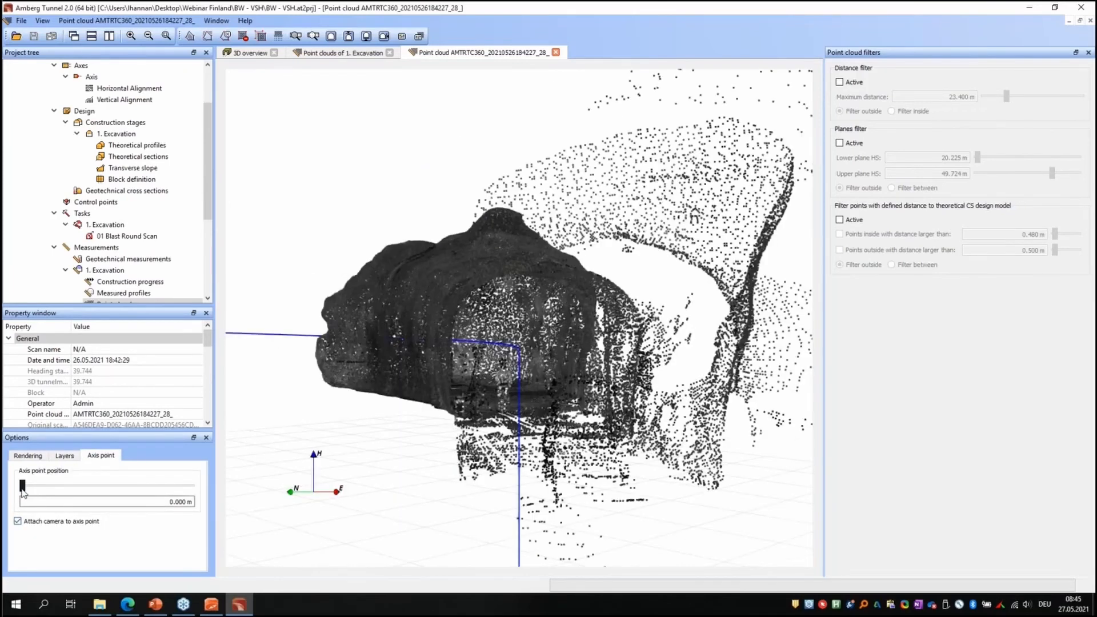
{"action": "mouse_move", "coordinate": [26, 493]}
{"action": "left_mouse_down"}
{"action": "mouse_move", "coordinate": [119, 507]}
{"action": "mouse_move", "coordinate": [21, 493]}
{"action": "left_mouse_up"}
{"action": "scroll", "coordinate": [478, 242], "scroll_direction": "down", "scroll_amount": 6}
{"action": "left_click_drag", "start_coordinate": [434, 330], "coordinate": [501, 265]}
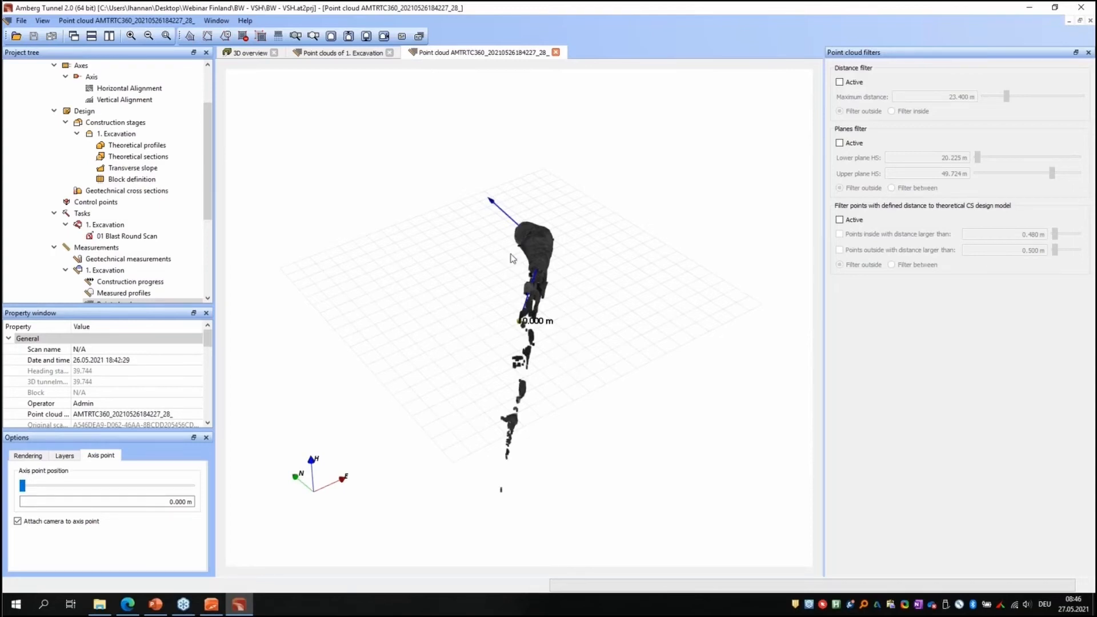
{"action": "scroll", "coordinate": [513, 257], "scroll_direction": "up", "scroll_amount": 3}
{"action": "middle_click_drag", "start_coordinate": [513, 255], "coordinate": [517, 313]}
{"action": "scroll", "coordinate": [518, 313], "scroll_direction": "up", "scroll_amount": 3}
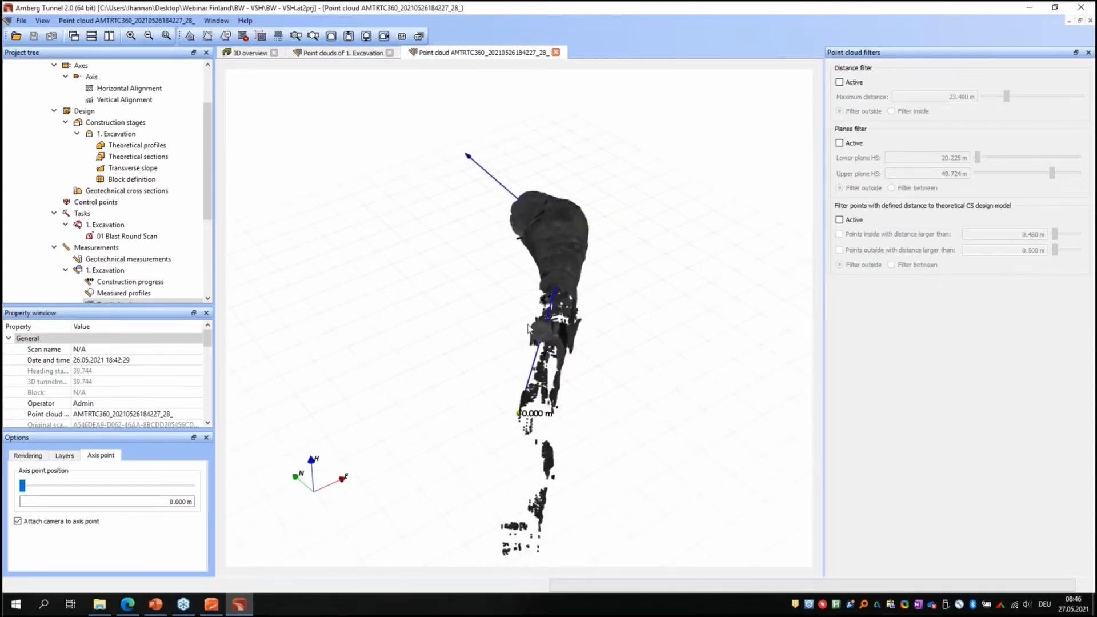
{"action": "left_click_drag", "start_coordinate": [509, 359], "coordinate": [496, 367]}
{"action": "scroll", "coordinate": [496, 371], "scroll_direction": "down", "scroll_amount": 3}
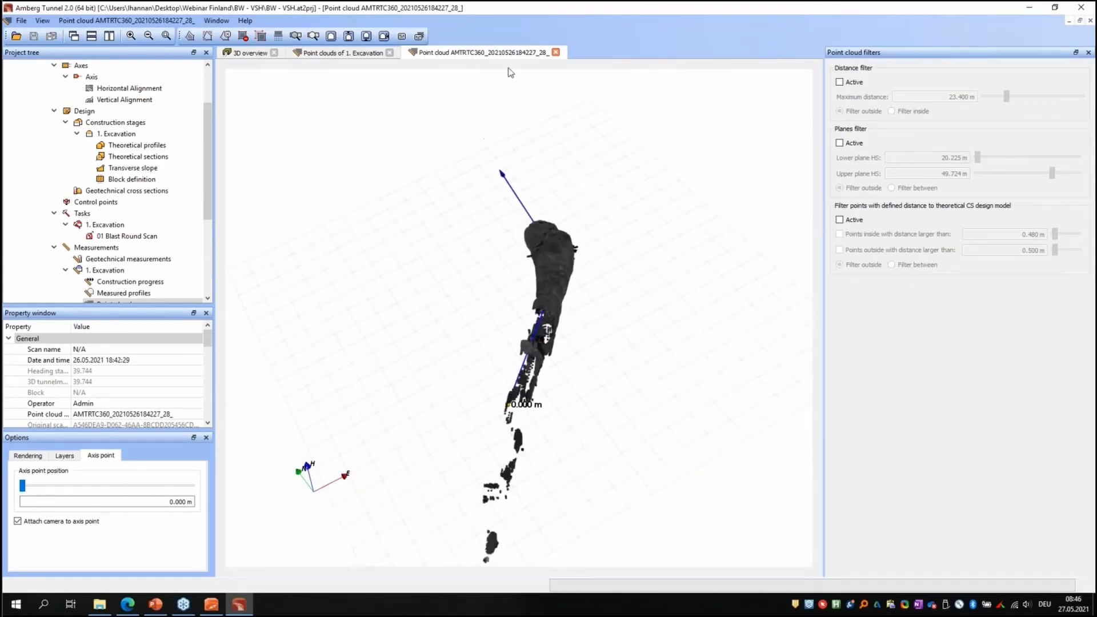
Step: Close the 3D point cloud view and the point clouds list of 1. Excavation
{"action": "left_click", "coordinate": [556, 52]}
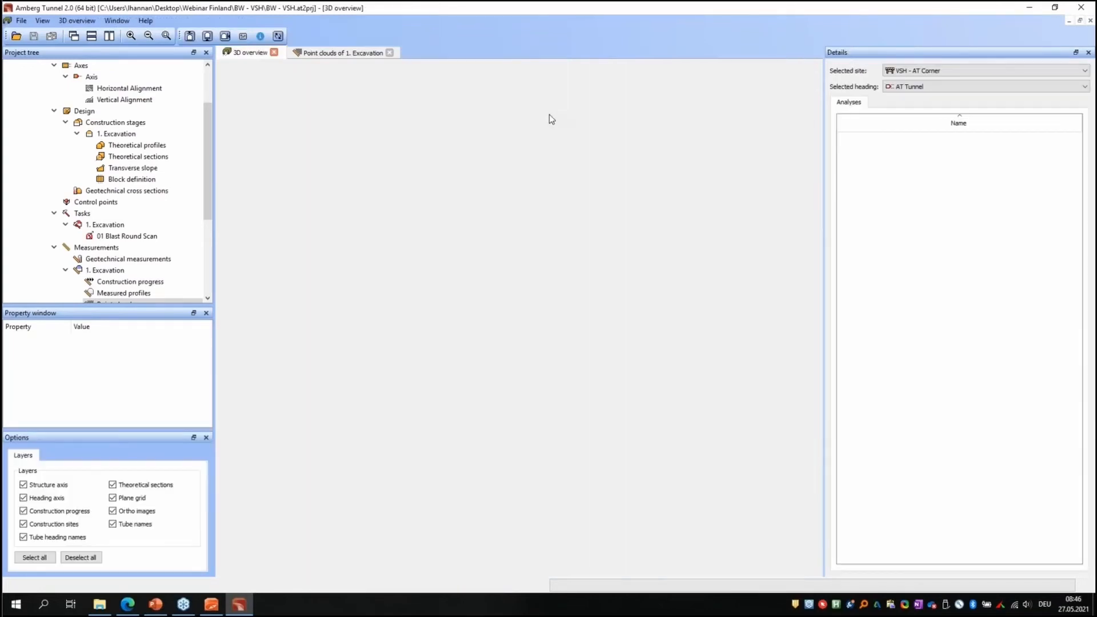
{"action": "left_click", "coordinate": [371, 56]}
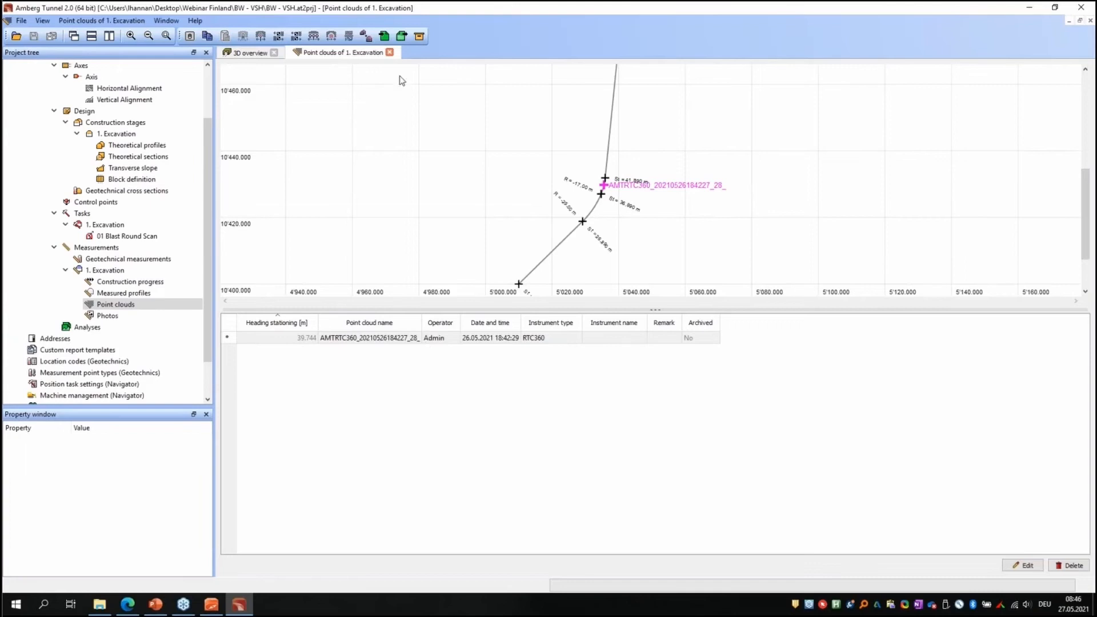
{"action": "left_click", "coordinate": [389, 52]}
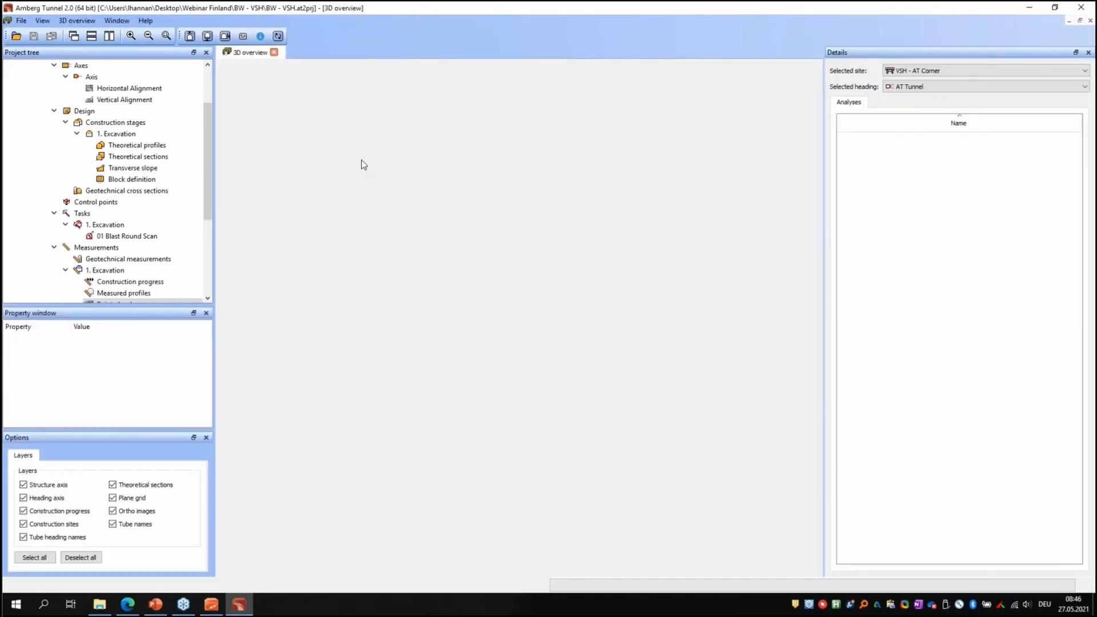
{"action": "left_click_drag", "start_coordinate": [209, 143], "coordinate": [210, 181]}
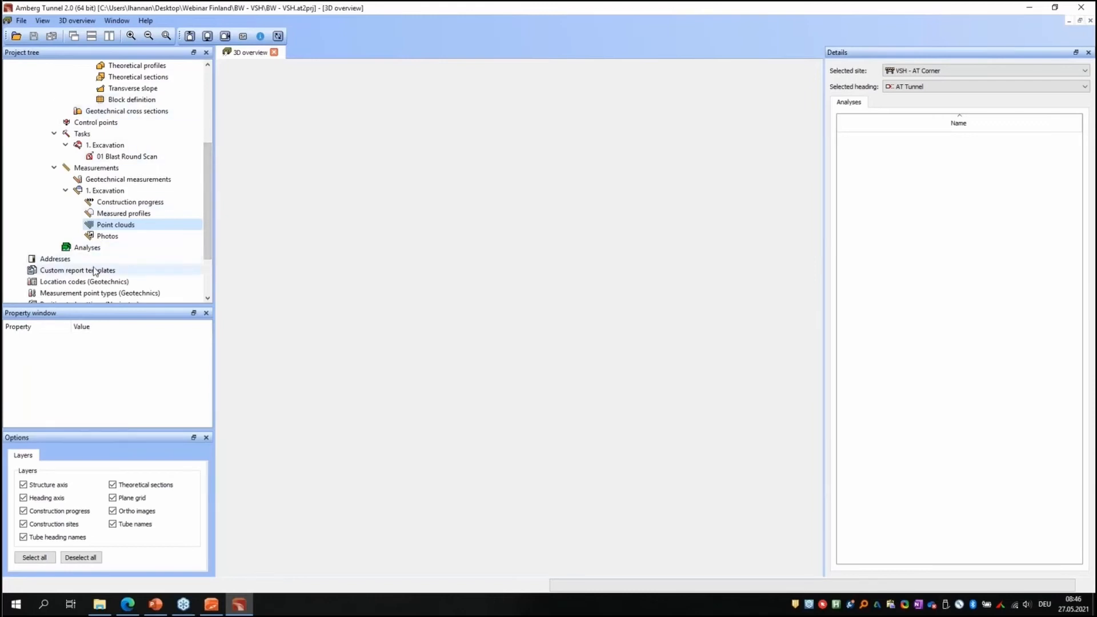
Step: Add a Line scan point cloud analysis named "S - Meas vs Design" to the AT Tunnel analyses
{"action": "right_click", "coordinate": [85, 248]}
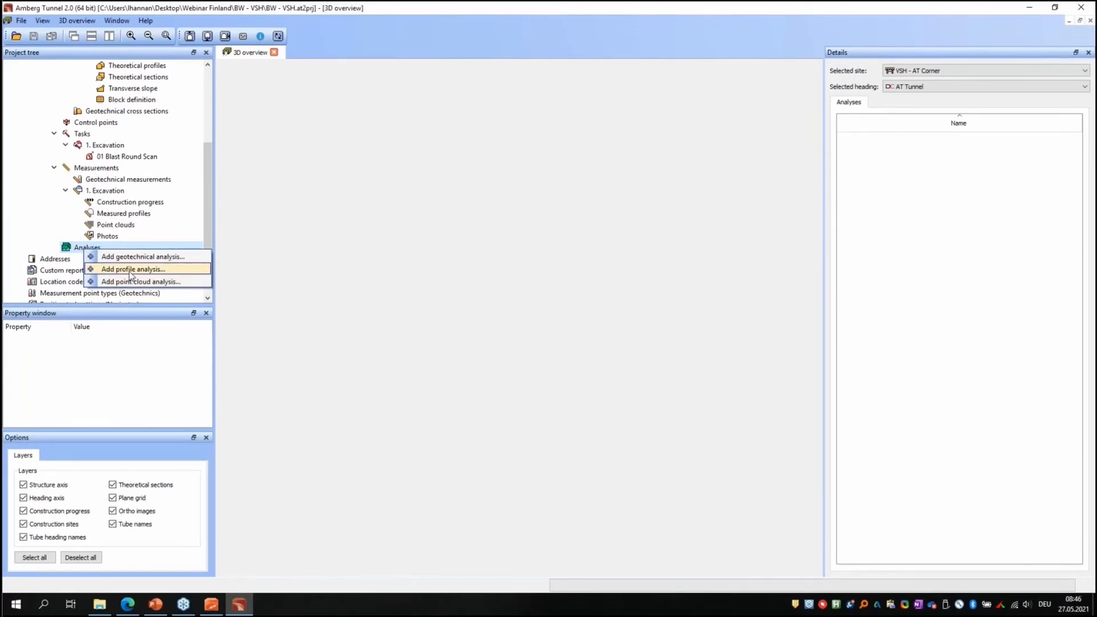
{"action": "left_click", "coordinate": [134, 282]}
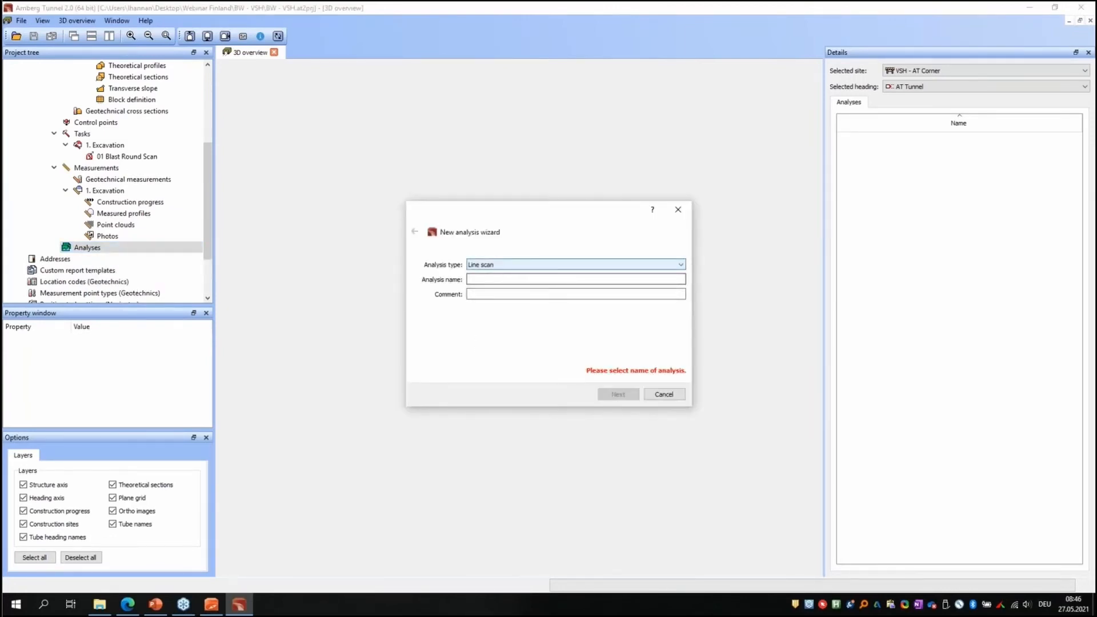
{"action": "left_click", "coordinate": [487, 276]}
{"action": "type", "text": "S - Meas vs Design"}
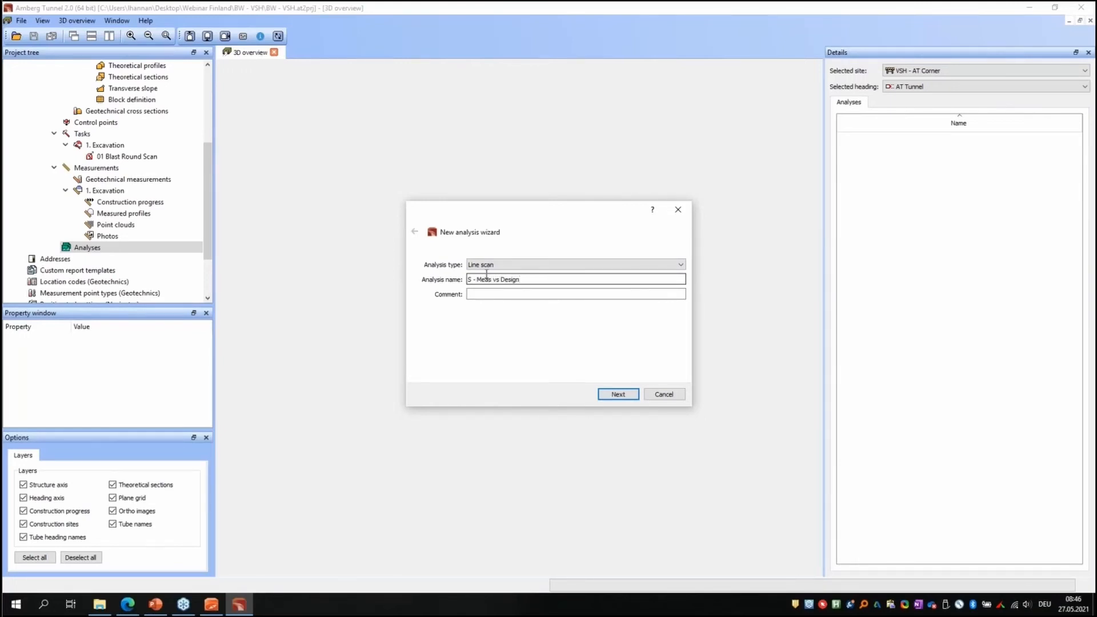
{"action": "left_click", "coordinate": [627, 394]}
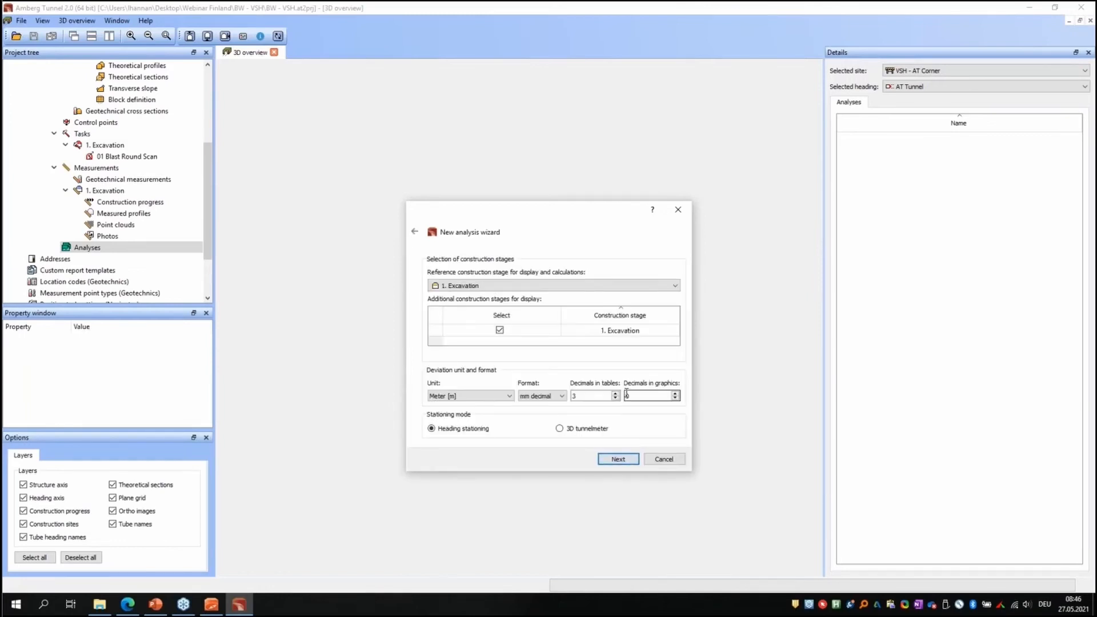
Step: Accept 1. Excavation as both reference stage and data source, with deviations in metres and heading stationing
{"action": "left_click_drag", "start_coordinate": [517, 204], "coordinate": [460, 81]}
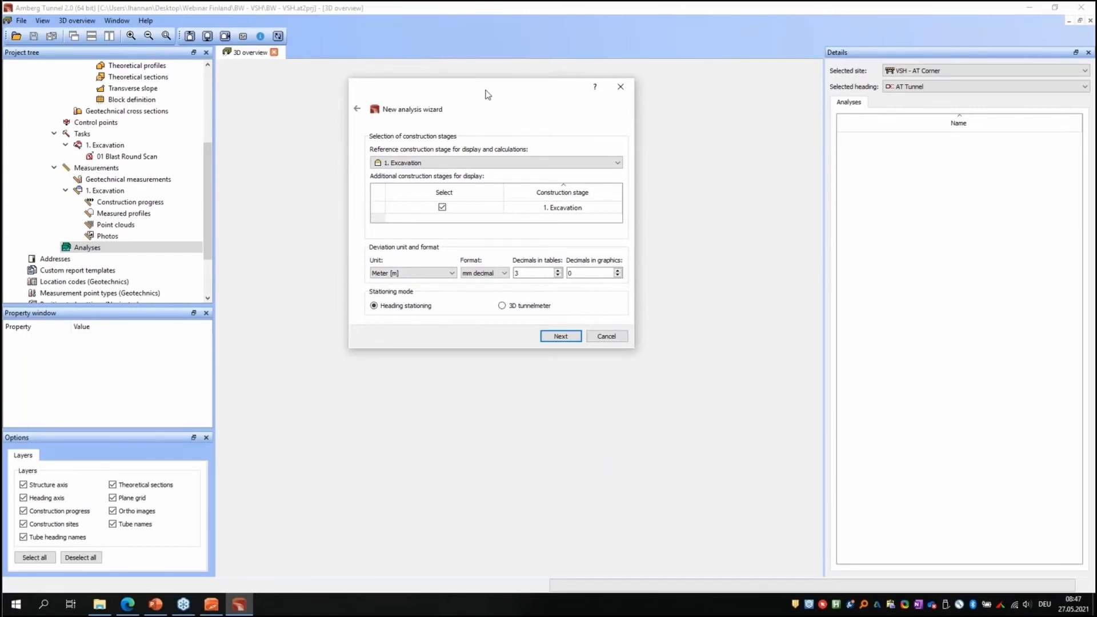
{"action": "left_click_drag", "start_coordinate": [487, 94], "coordinate": [489, 109]}
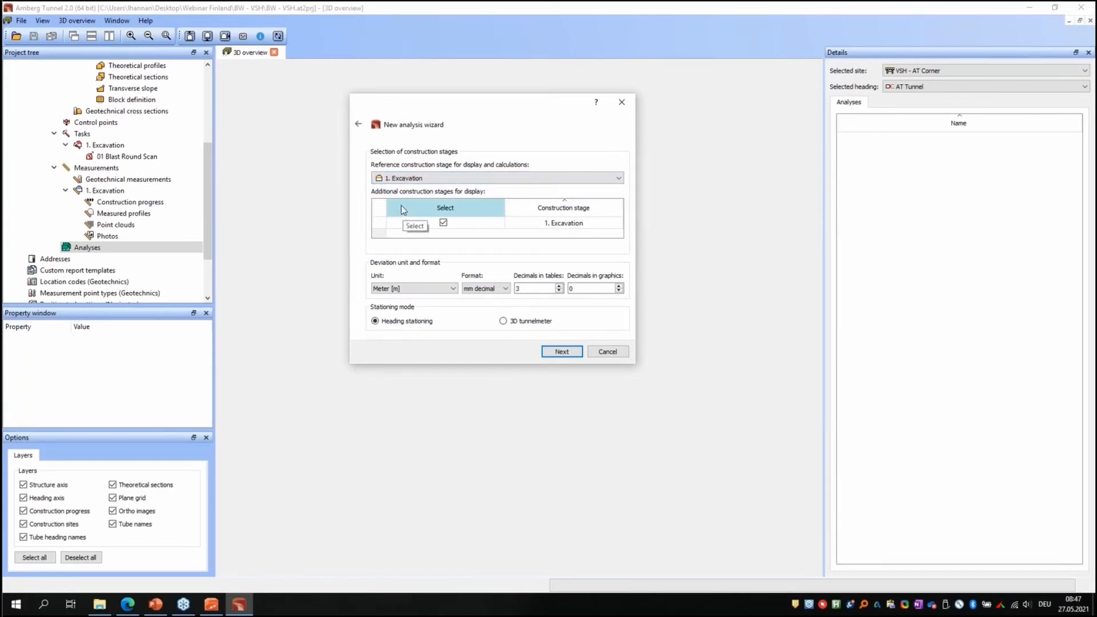
{"action": "left_click", "coordinate": [562, 351]}
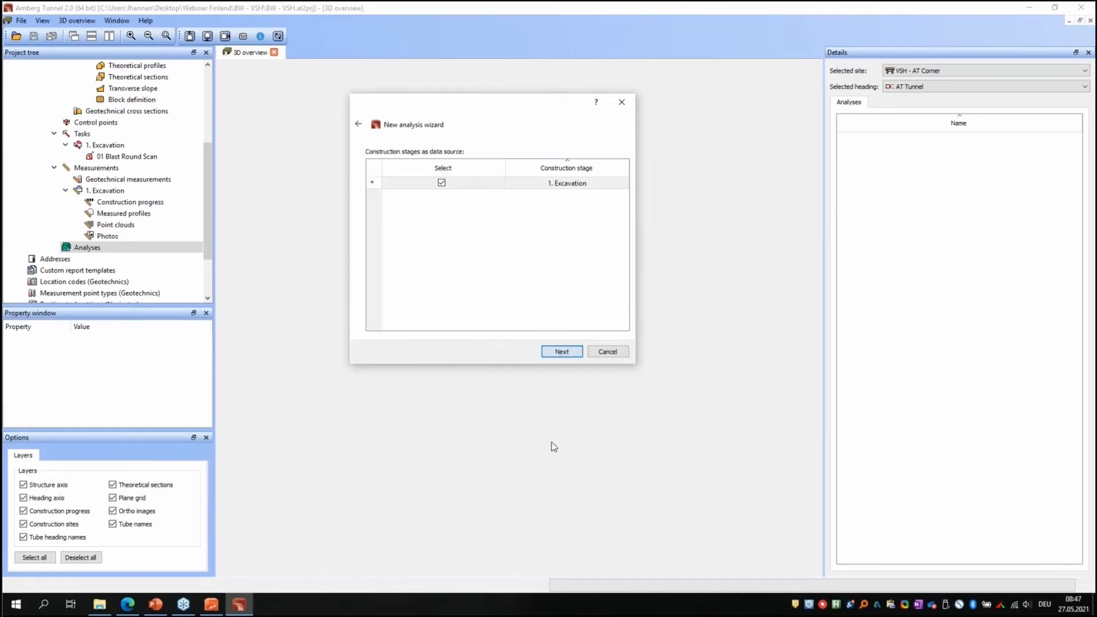
{"action": "left_click", "coordinate": [560, 353]}
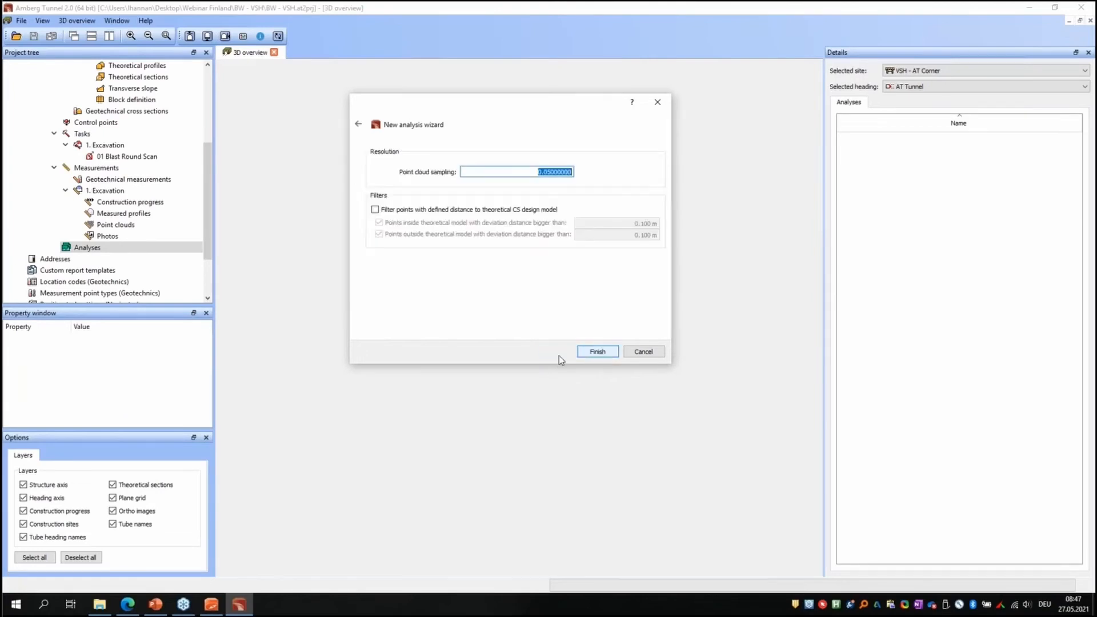
Step: Create the analysis with a point cloud sampling of 0.1 and process all of its heading stationing intervals
{"action": "left_click", "coordinate": [508, 169]}
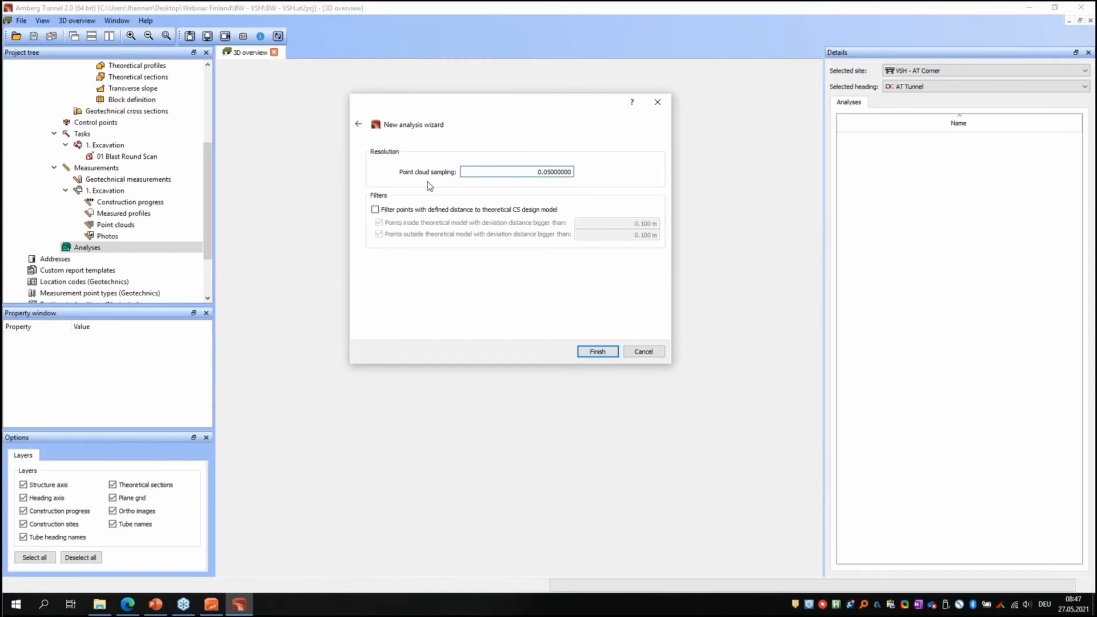
{"action": "left_click_drag", "start_coordinate": [537, 172], "coordinate": [605, 172]}
{"action": "type", "text": "0.1"}
{"action": "left_click", "coordinate": [578, 354]}
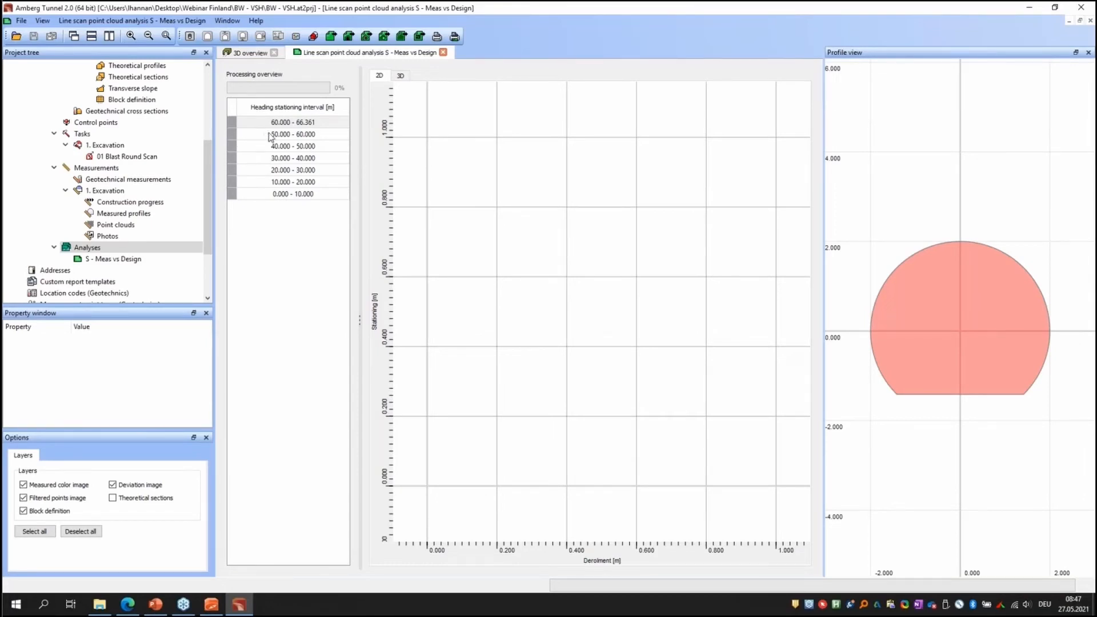
{"action": "right_click", "coordinate": [294, 157]}
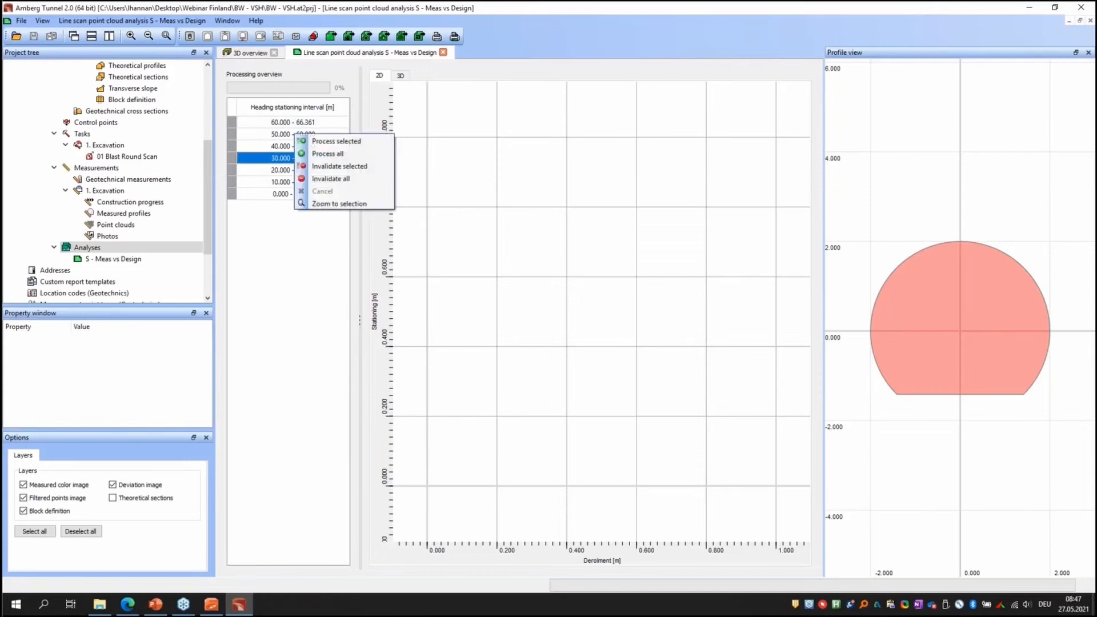
{"action": "left_click", "coordinate": [334, 154]}
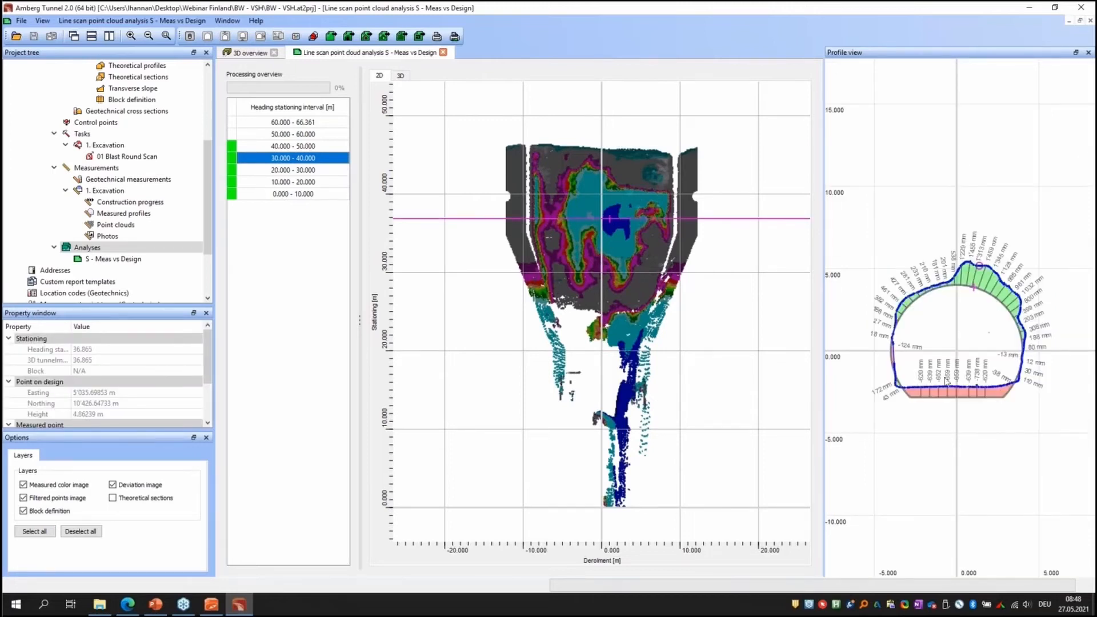
Step: Examine the profile deviations from the design at stationings 36.865, 41.219 and 43.977 on the 2D deviation map
{"action": "scroll", "coordinate": [970, 370], "scroll_direction": "up", "scroll_amount": 3}
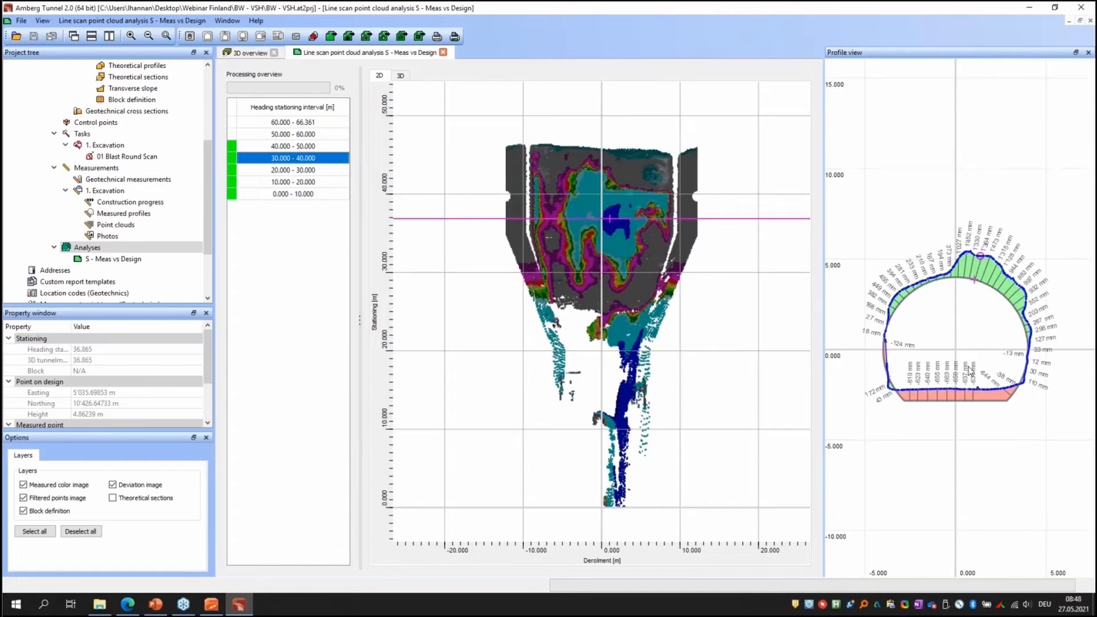
{"action": "scroll", "coordinate": [970, 370], "scroll_direction": "up", "scroll_amount": 2}
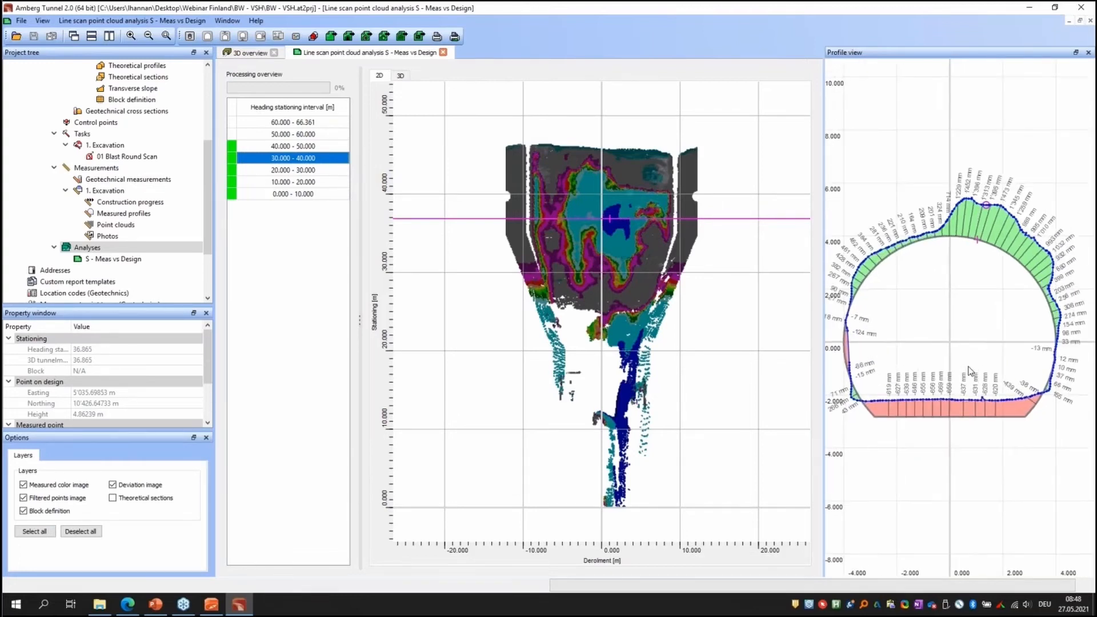
{"action": "middle_click_drag", "start_coordinate": [964, 365], "coordinate": [965, 350]}
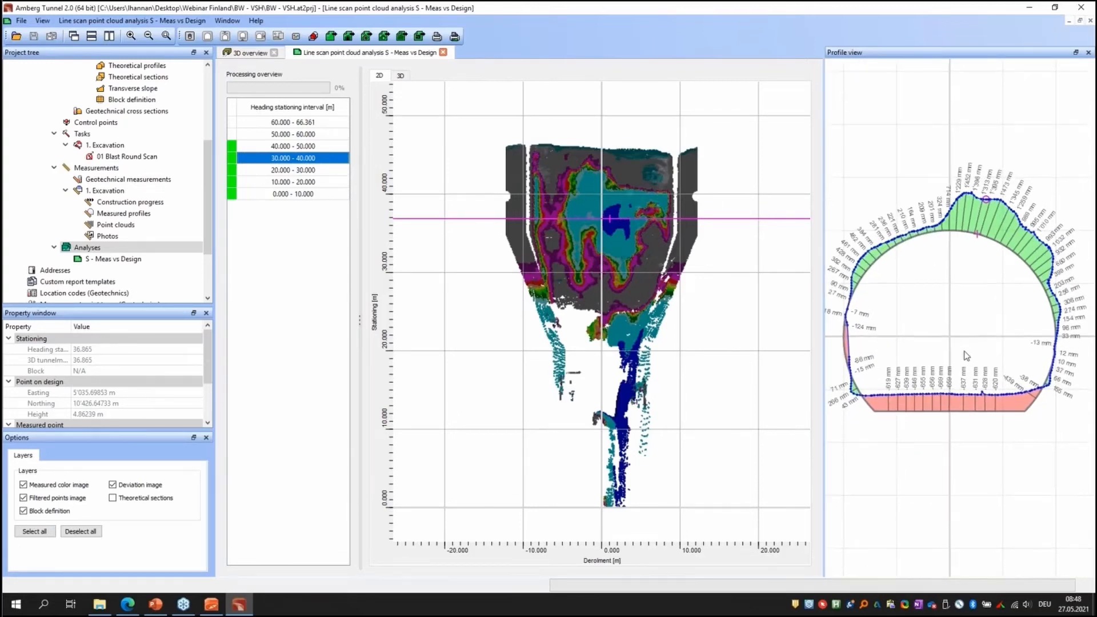
{"action": "left_click", "coordinate": [593, 198]}
{"action": "left_click", "coordinate": [592, 186]}
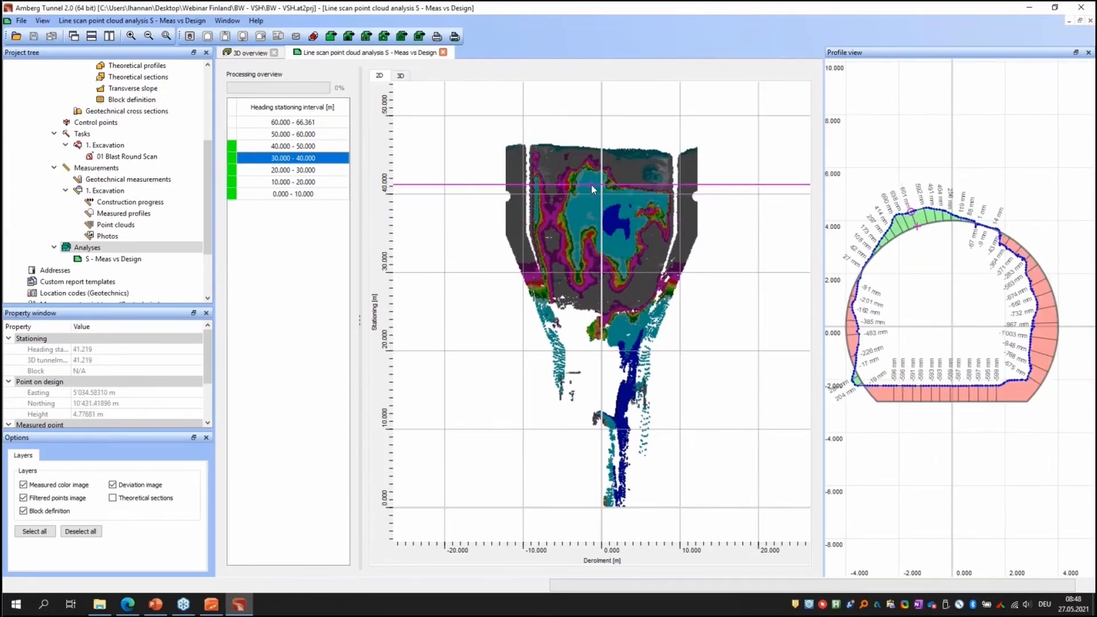
{"action": "left_click", "coordinate": [574, 164]}
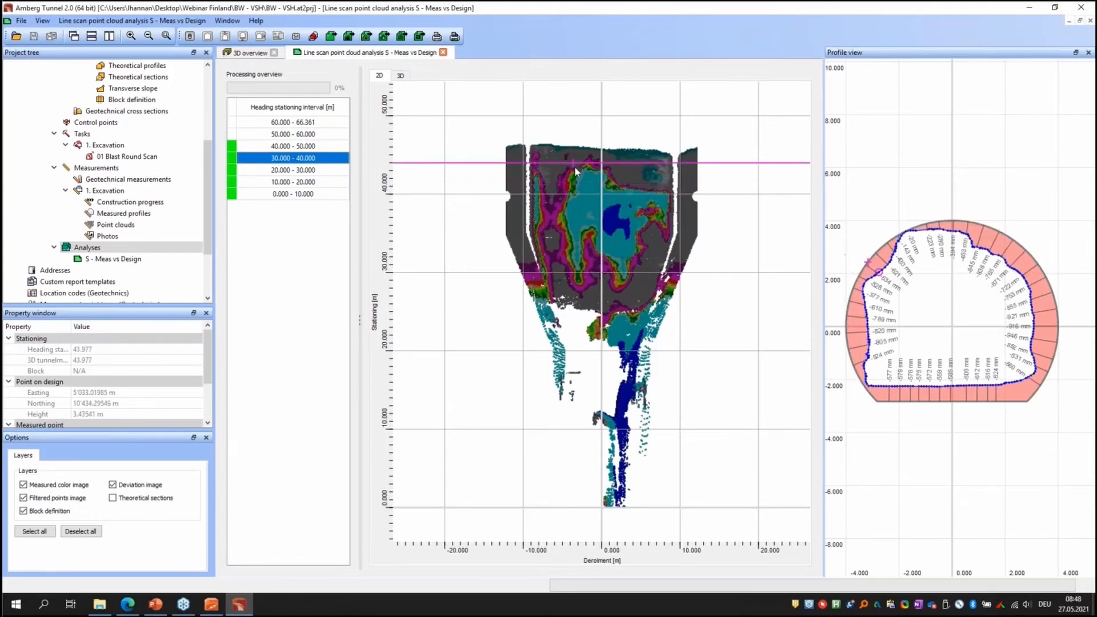
{"action": "scroll", "coordinate": [575, 184], "scroll_direction": "up", "scroll_amount": 3}
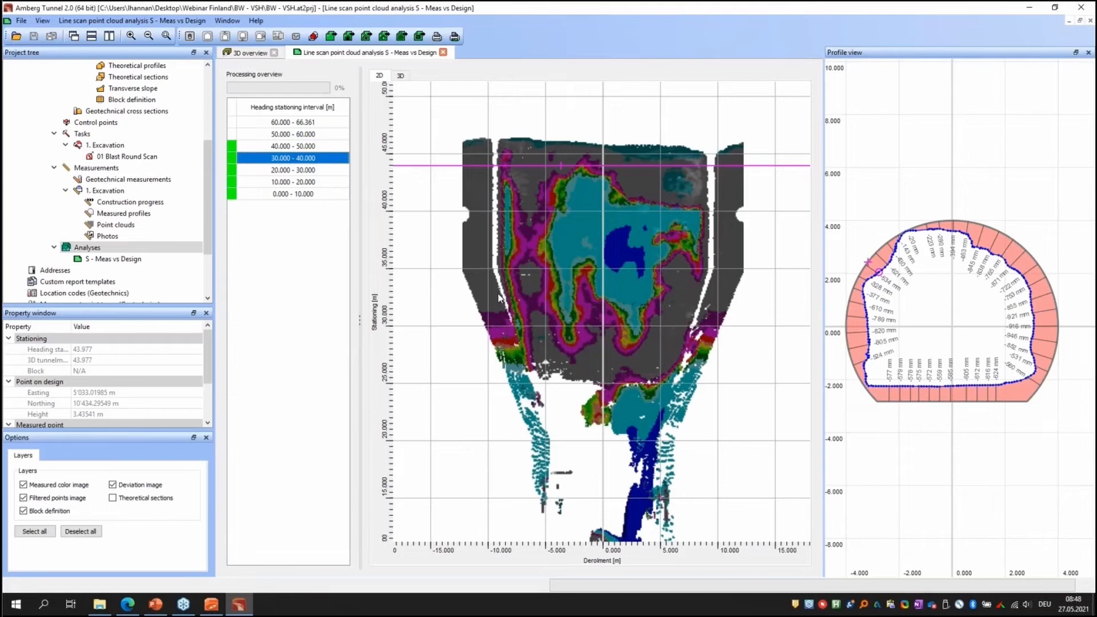
Step: Remove the transparency of the deviation color map in the analysis settings and save the analysis
{"action": "right_click", "coordinate": [431, 163]}
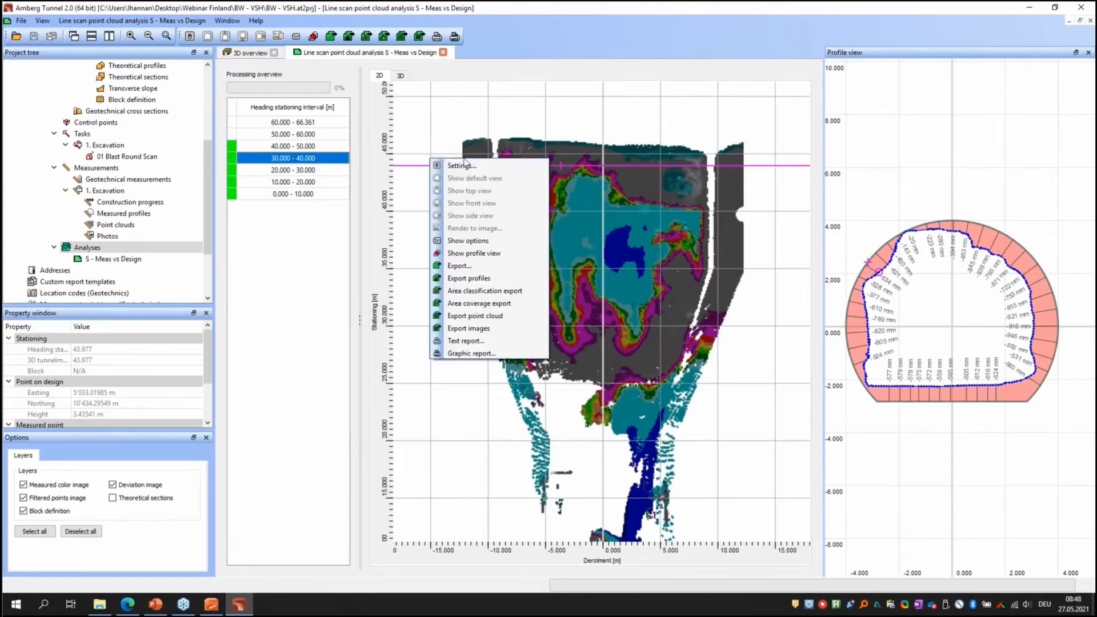
{"action": "left_click", "coordinate": [468, 170]}
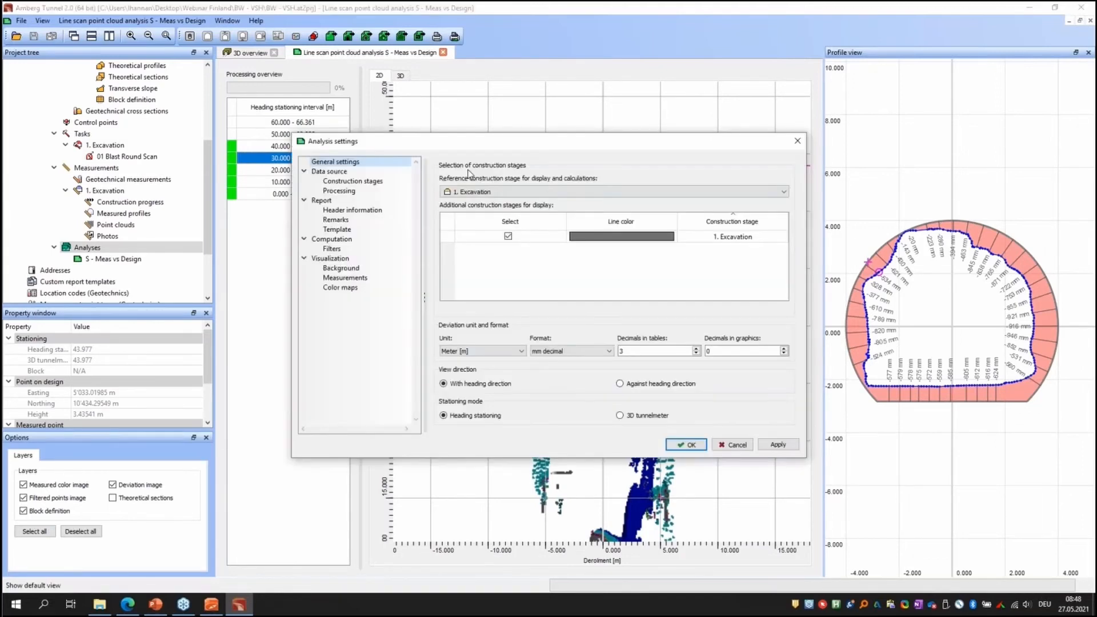
{"action": "left_click", "coordinate": [350, 287]}
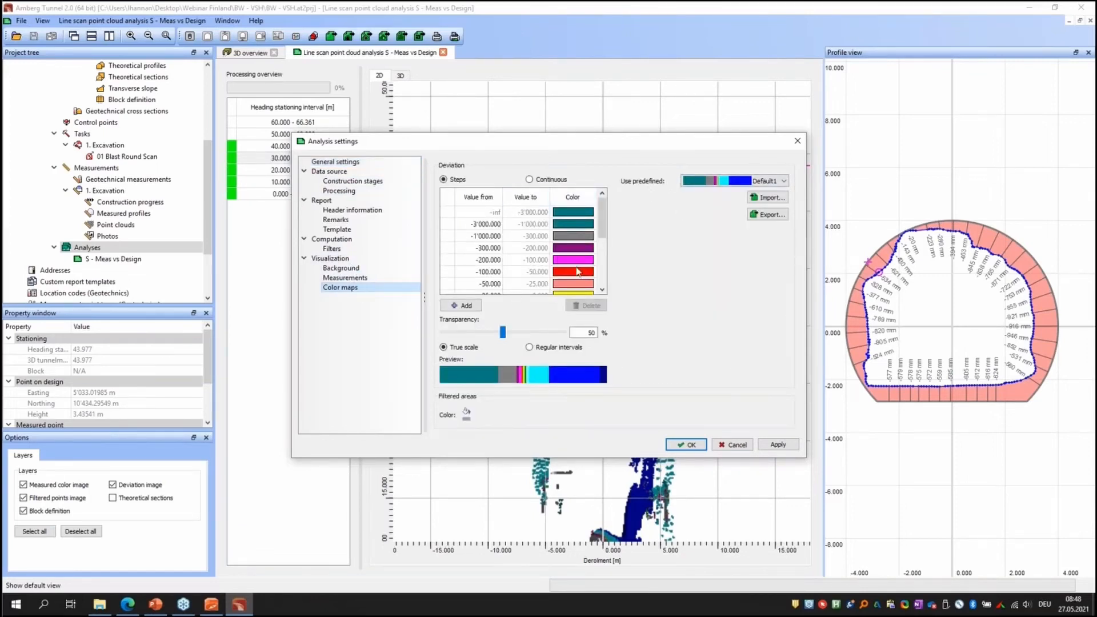
{"action": "left_click_drag", "start_coordinate": [504, 336], "coordinate": [443, 336]}
{"action": "left_click", "coordinate": [686, 445]}
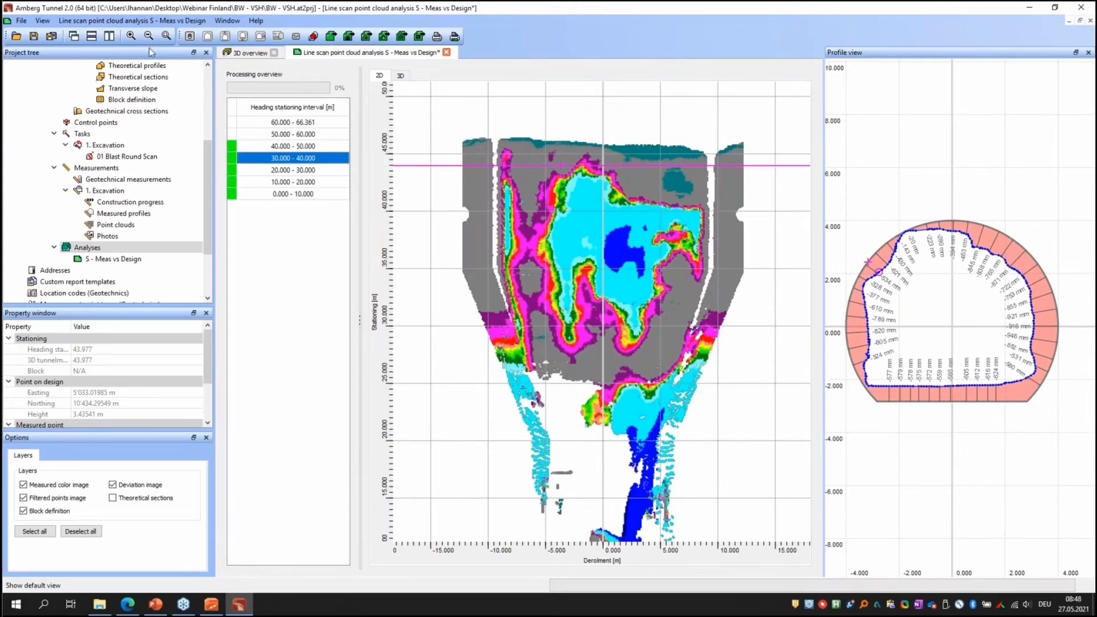
{"action": "left_click", "coordinate": [51, 36]}
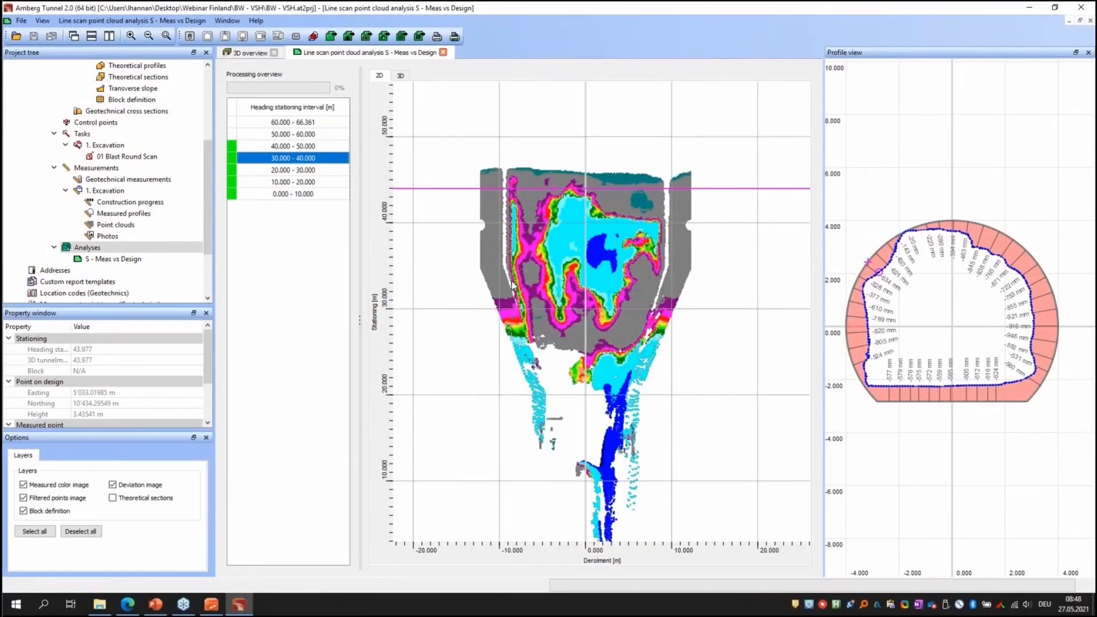
Step: Generate the graphic report as a print preview with automatic stationing range, derolment range and scale, filling the paper
{"action": "scroll", "coordinate": [513, 286], "scroll_direction": "up", "scroll_amount": 1}
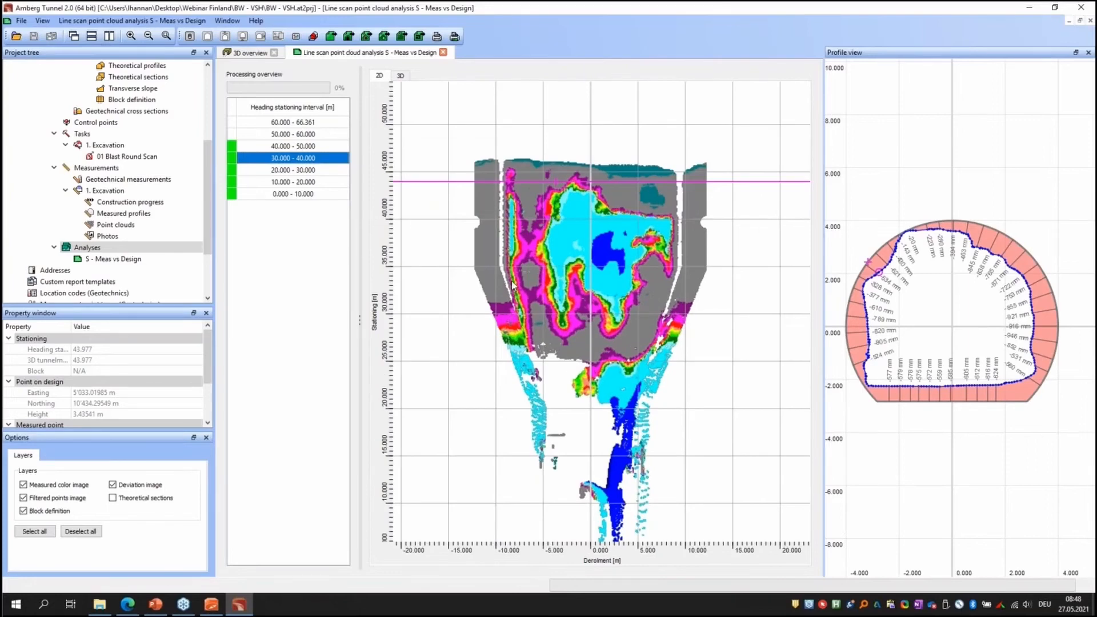
{"action": "left_click", "coordinate": [454, 37]}
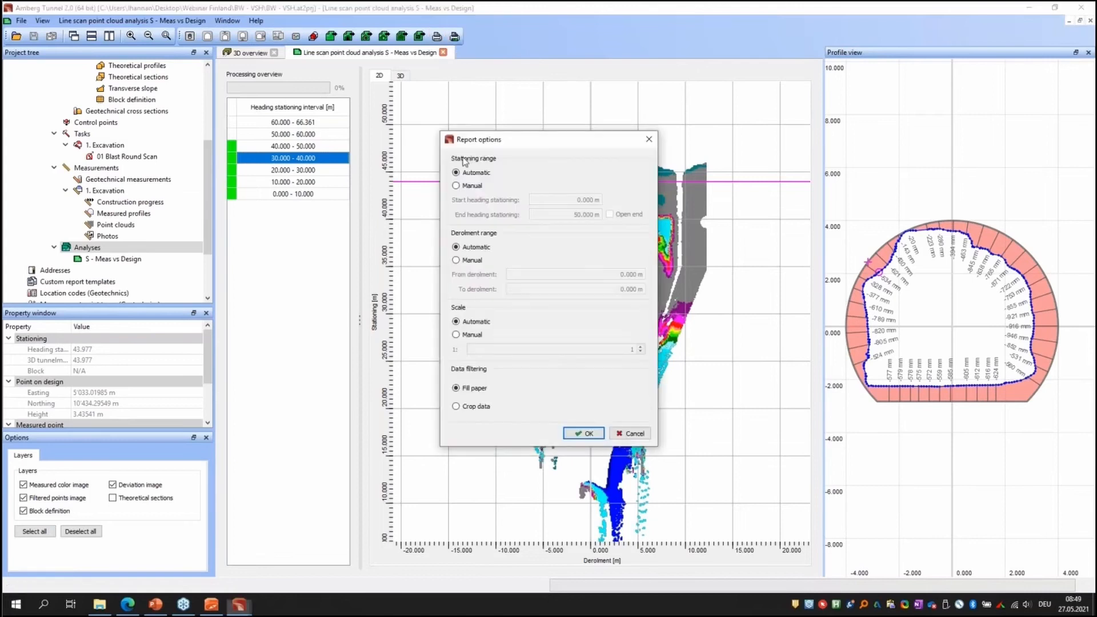
{"action": "left_click", "coordinate": [588, 435]}
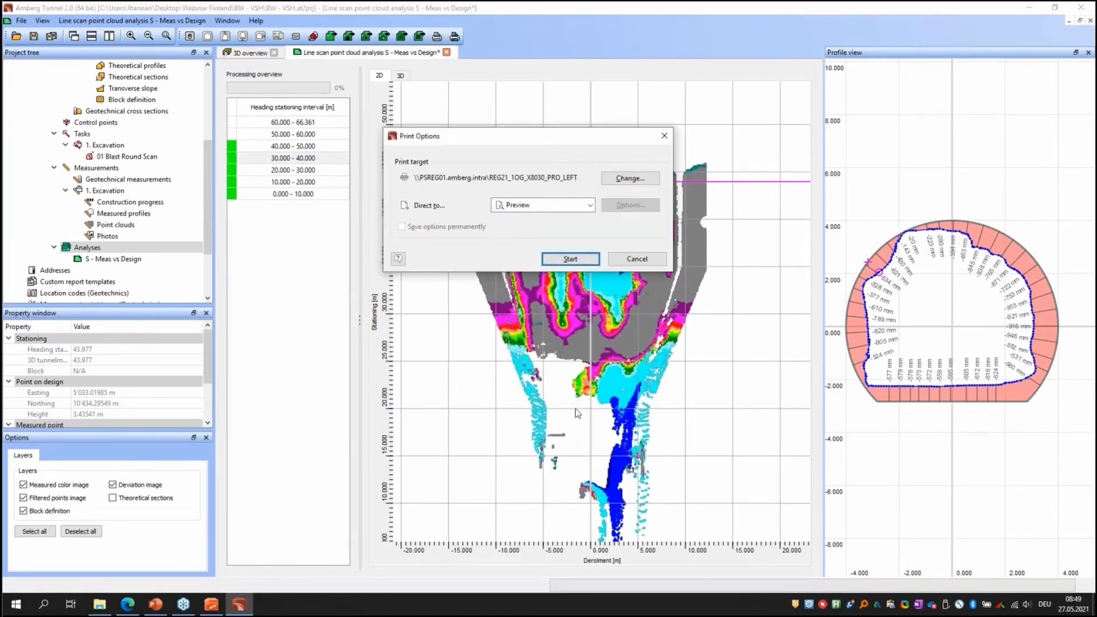
{"action": "left_click", "coordinate": [553, 264]}
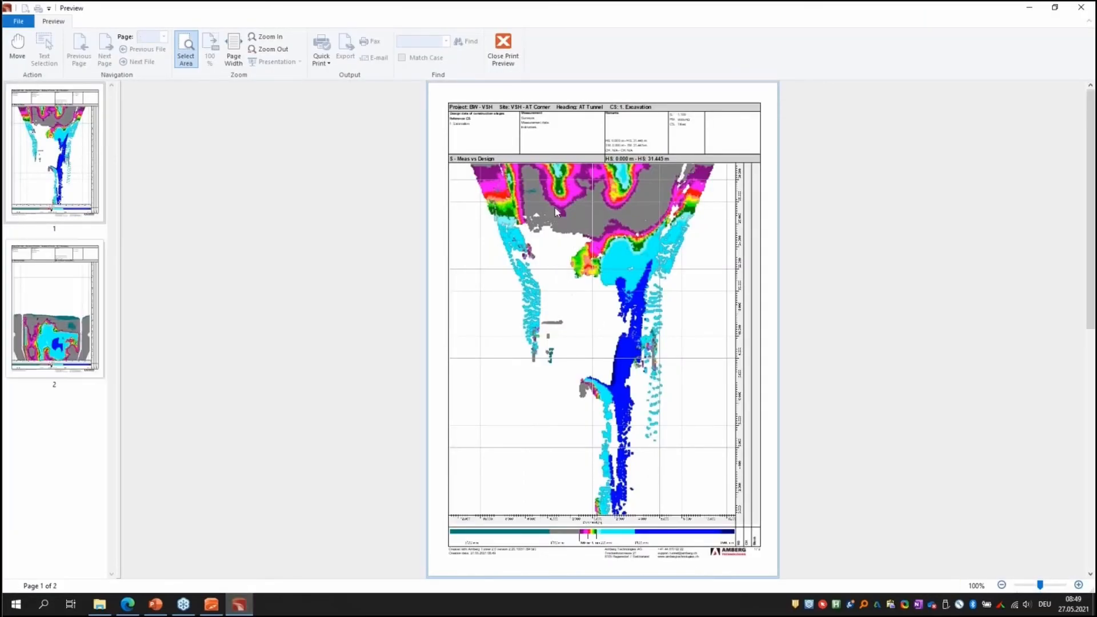
Step: Review both pages of the graphic report and close the print preview
{"action": "left_click", "coordinate": [79, 338]}
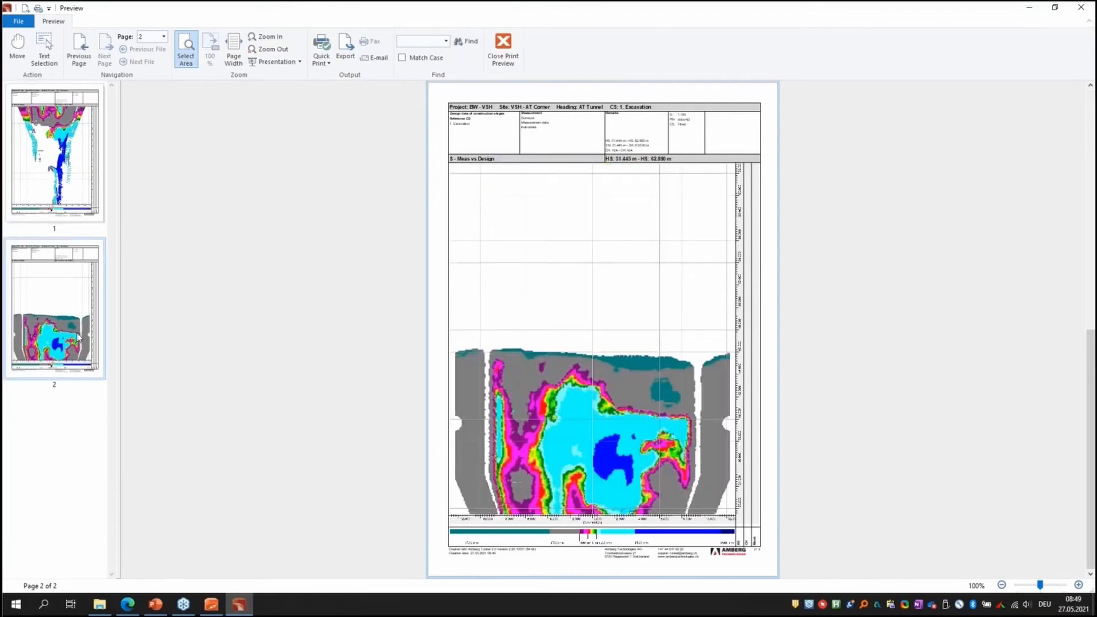
{"action": "left_click", "coordinate": [52, 205]}
{"action": "left_click", "coordinate": [59, 295]}
{"action": "left_click", "coordinate": [497, 58]}
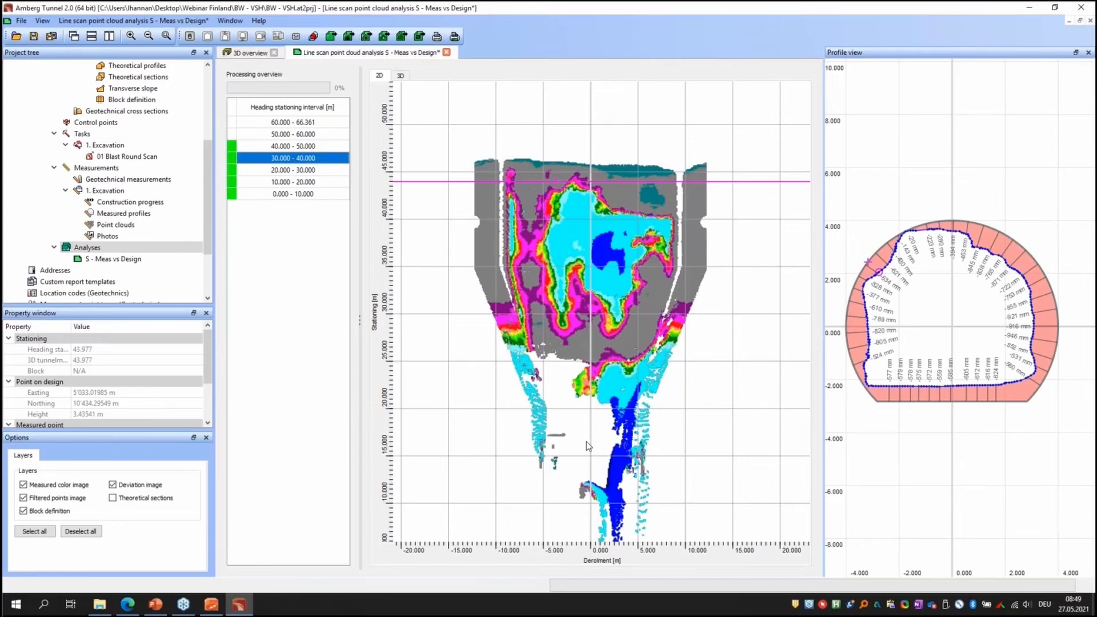
Step: Start exporting profiles from the line scan analysis to the construction stage 1. Excavation
{"action": "right_click", "coordinate": [557, 247]}
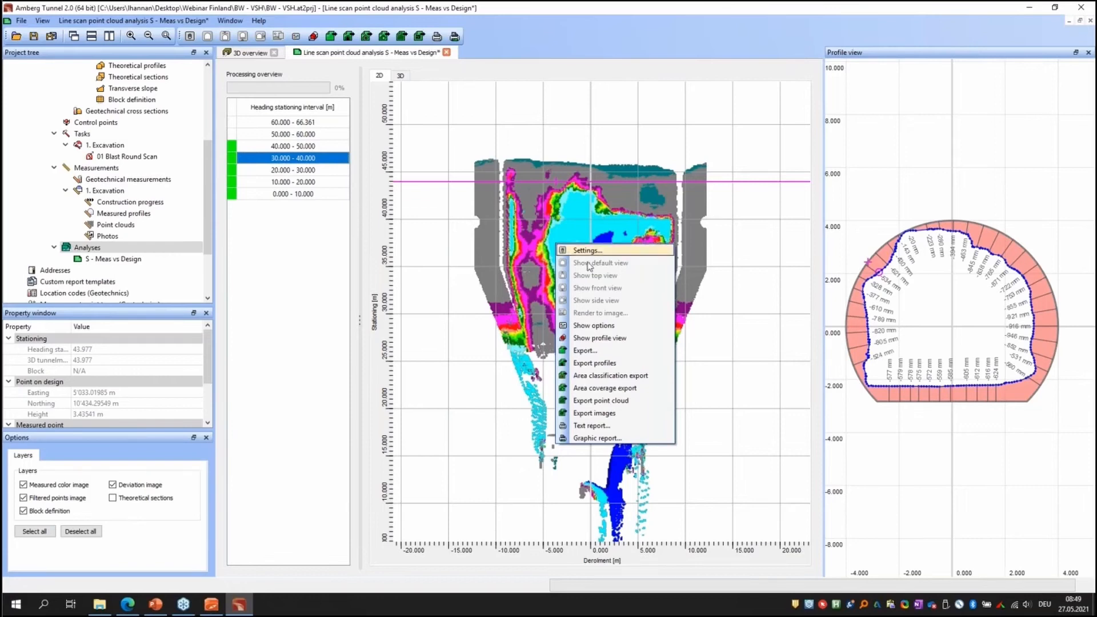
{"action": "left_click", "coordinate": [609, 368]}
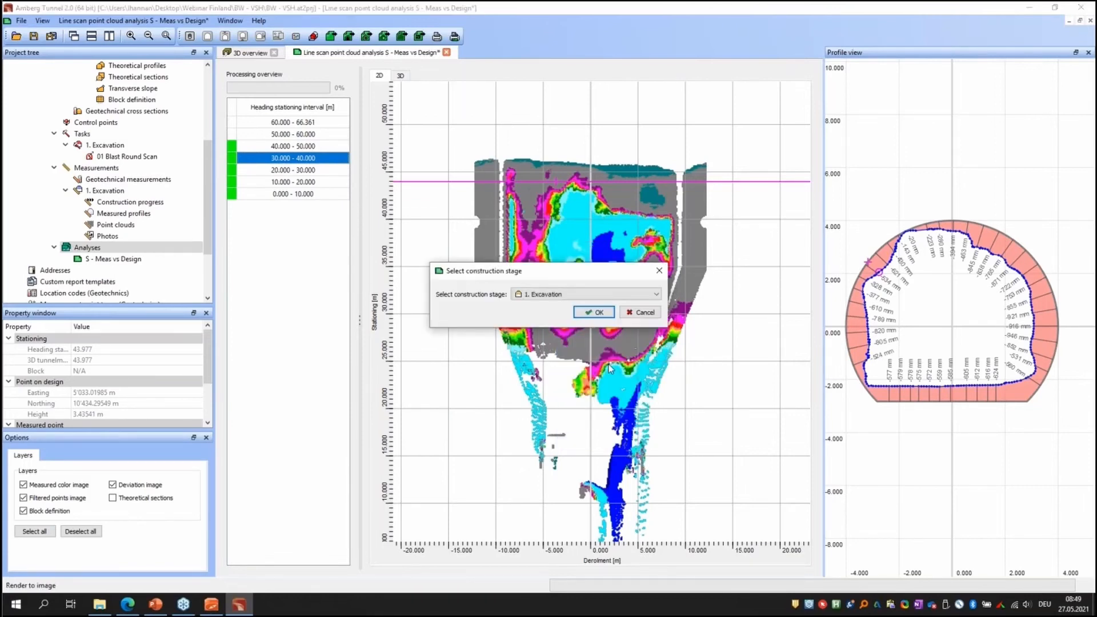
{"action": "left_click_drag", "start_coordinate": [568, 275], "coordinate": [536, 229]}
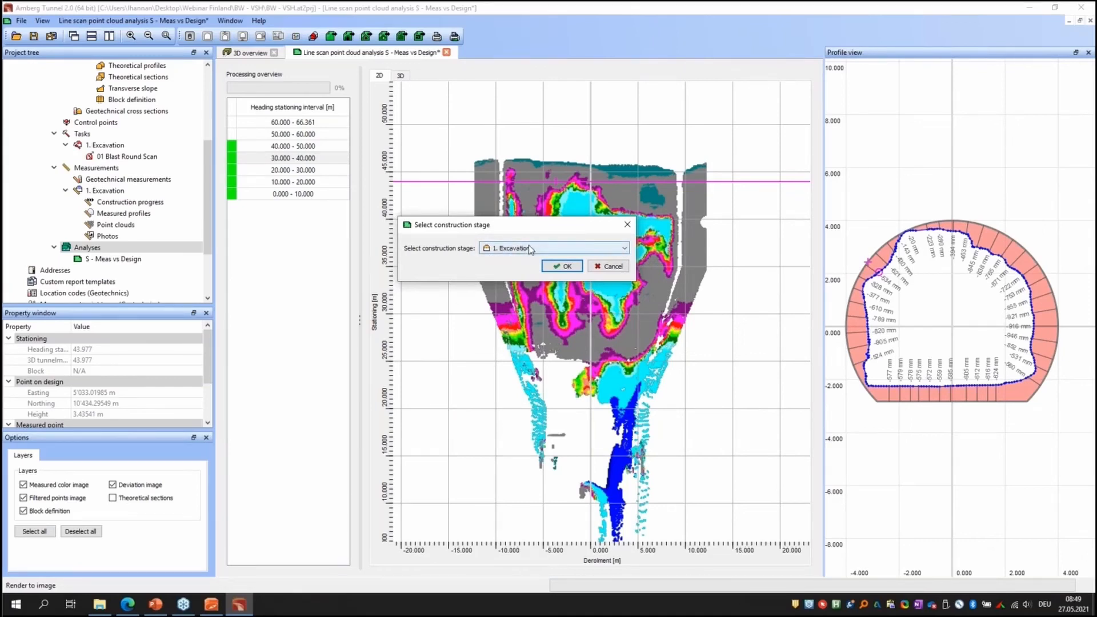
{"action": "left_click", "coordinate": [529, 248]}
{"action": "left_click", "coordinate": [510, 263]}
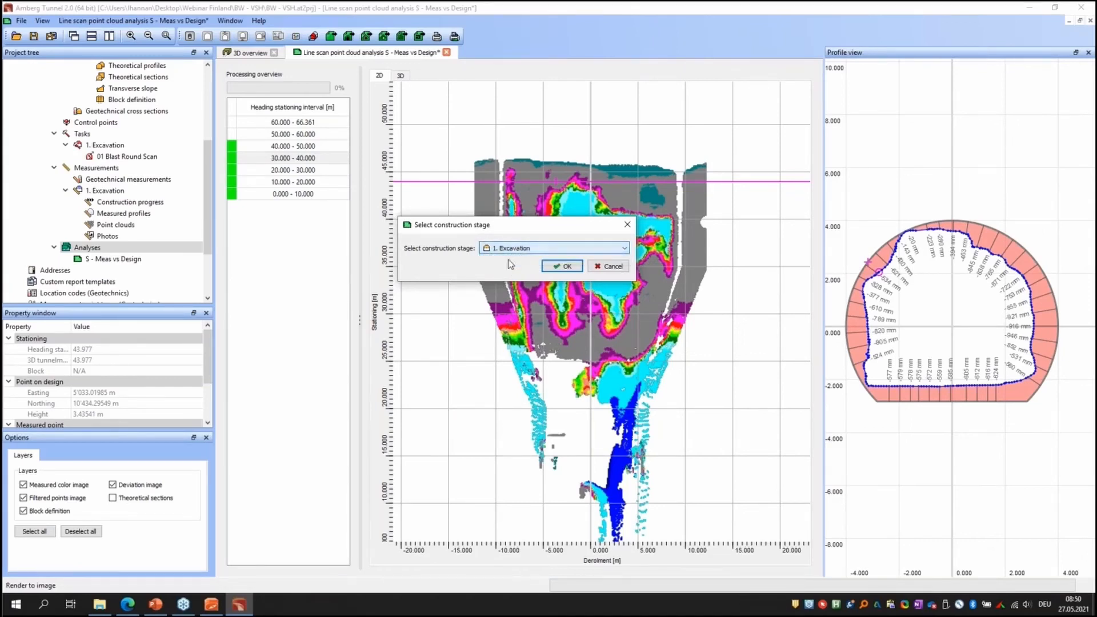
{"action": "left_click", "coordinate": [562, 266]}
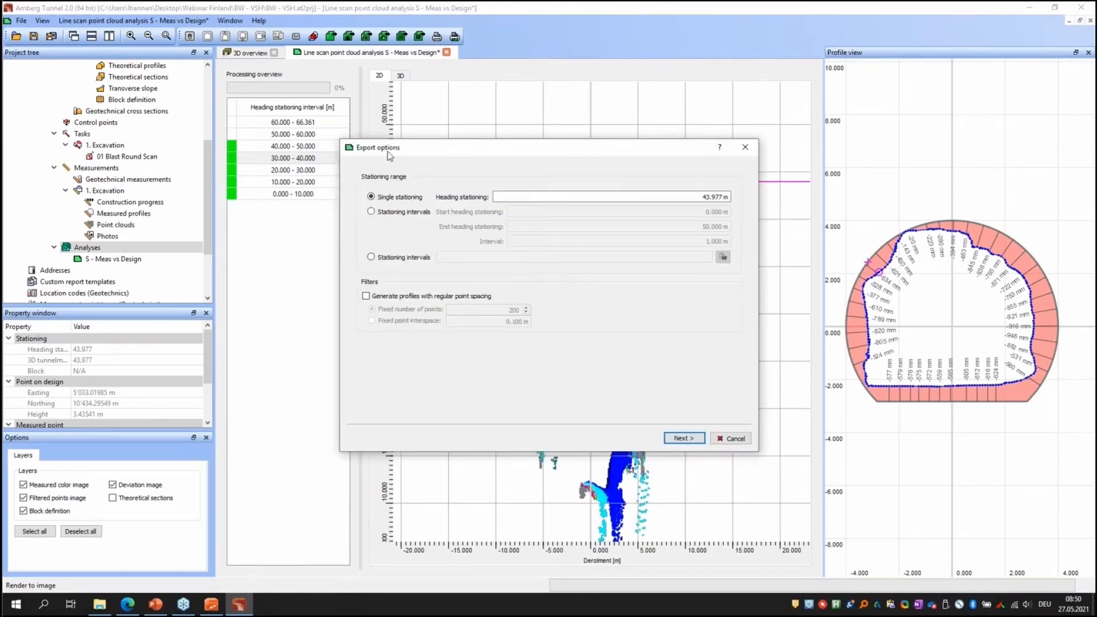
Step: Set the profile export to stationing intervals from 0.000 to 50.000 m every 1.000 m, with regular spacing by fixed point interspace
{"action": "left_click_drag", "start_coordinate": [392, 151], "coordinate": [400, 149]}
{"action": "left_click", "coordinate": [378, 211]}
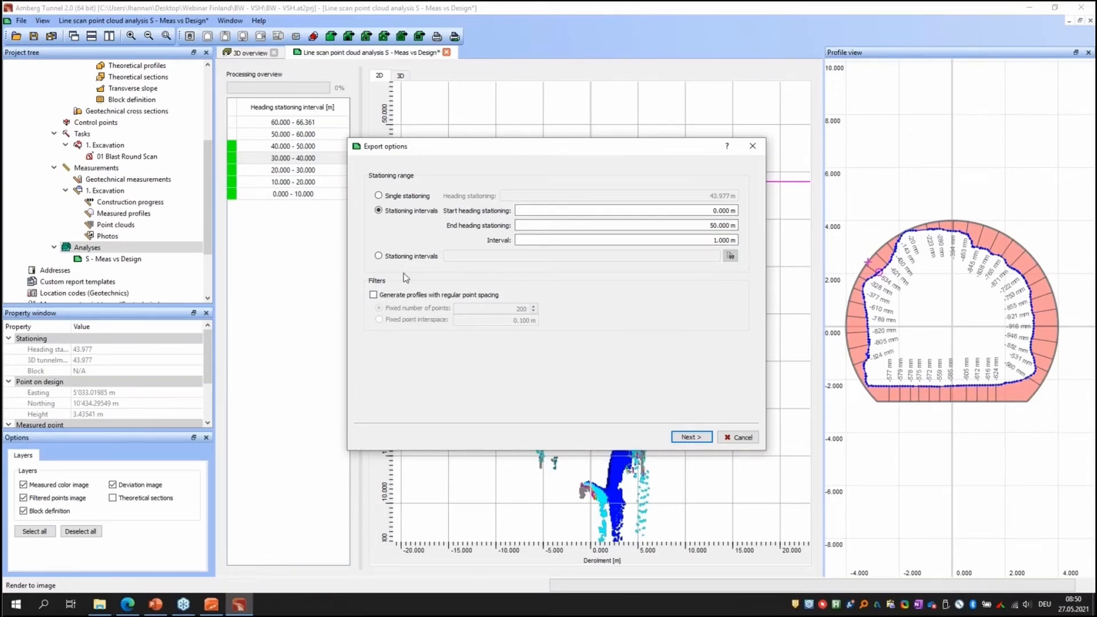
{"action": "left_click", "coordinate": [374, 294]}
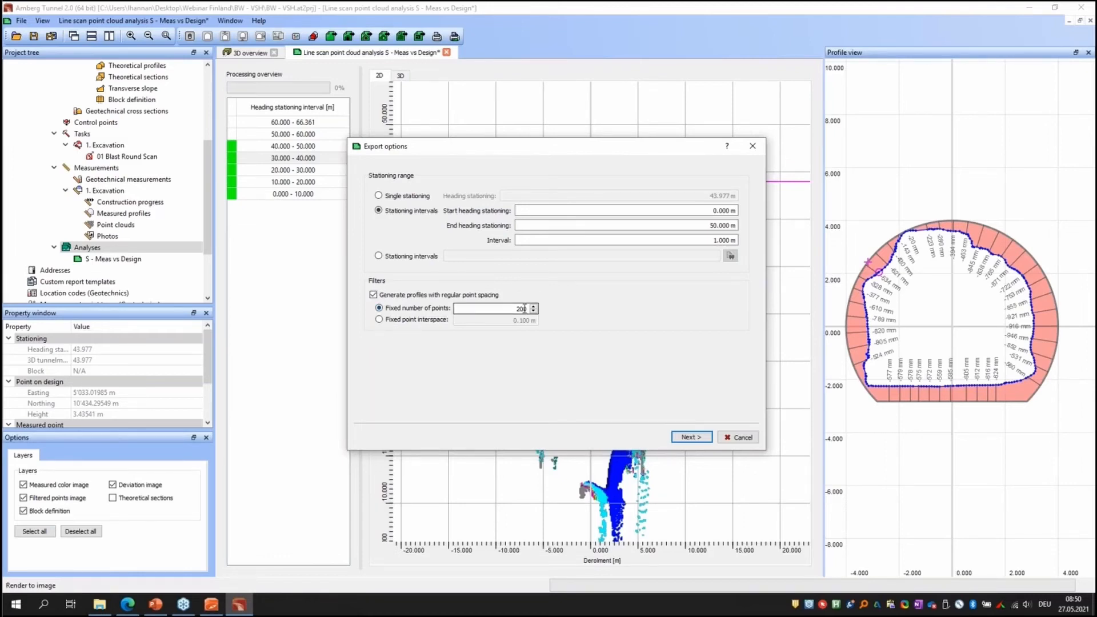
{"action": "left_click", "coordinate": [379, 319]}
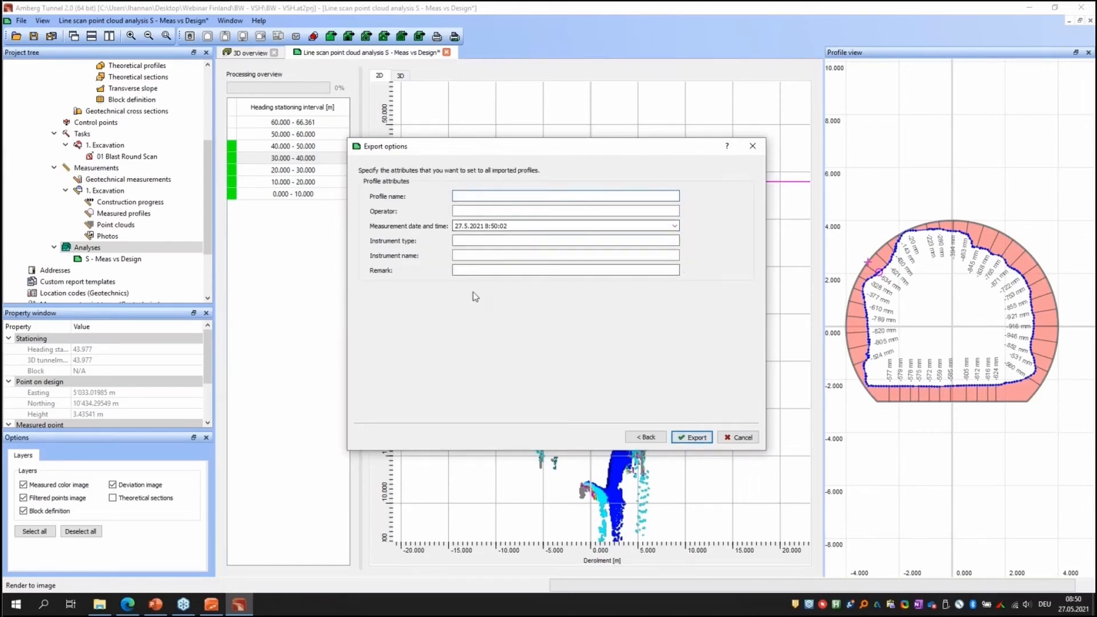
Step: Enter the operator's initials in the profile attributes, export the profiles and save all unsaved data
{"action": "left_click", "coordinate": [466, 212]}
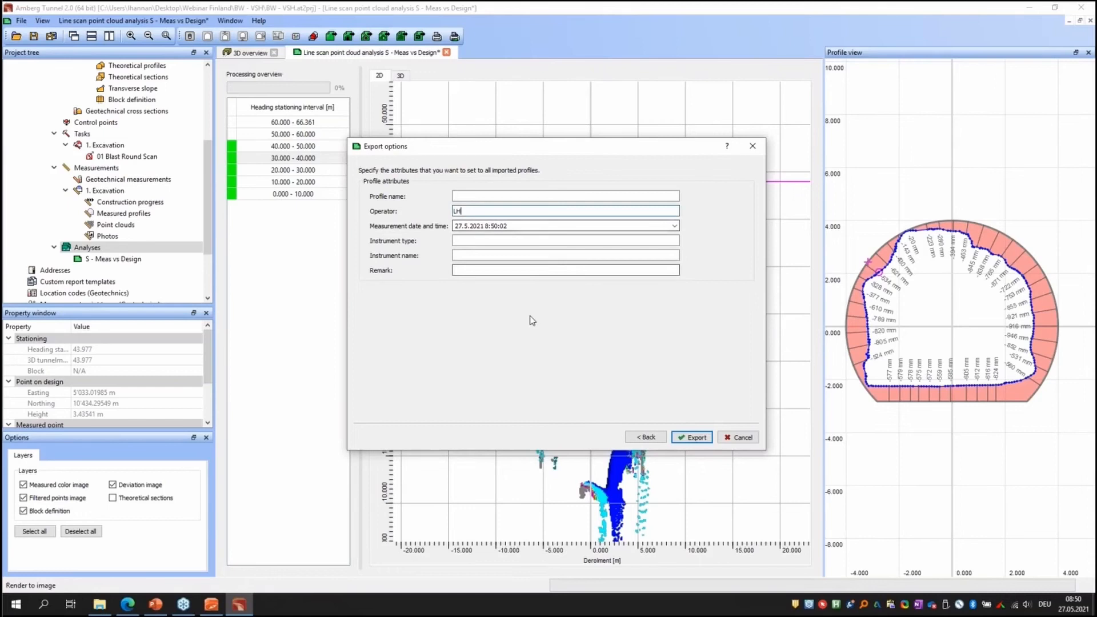
{"action": "left_click", "coordinate": [697, 437]}
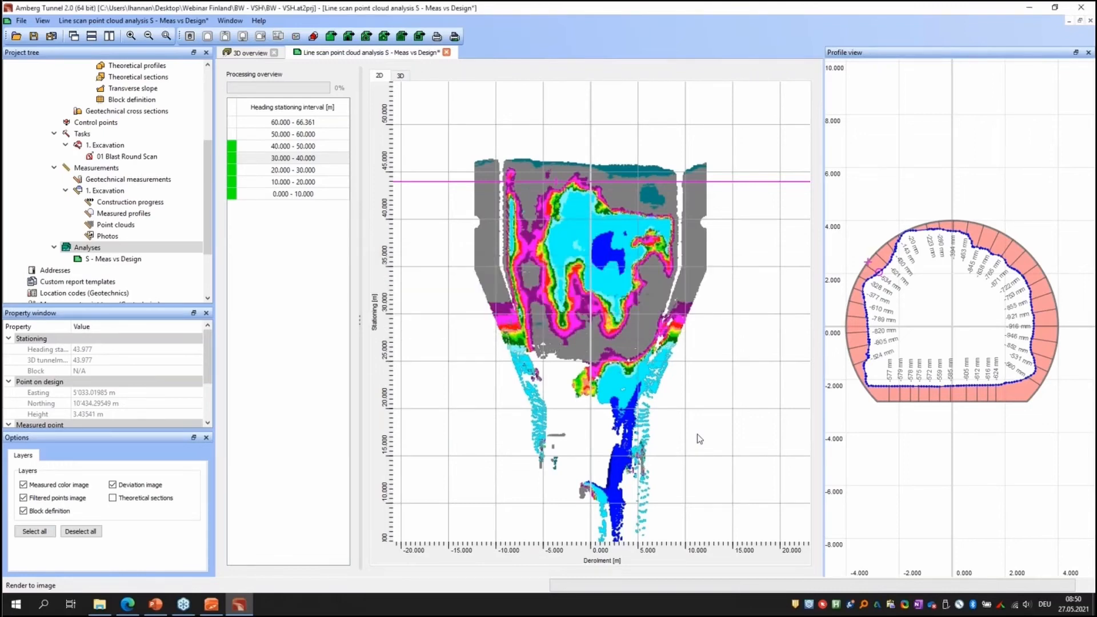
{"action": "left_click", "coordinate": [596, 318]}
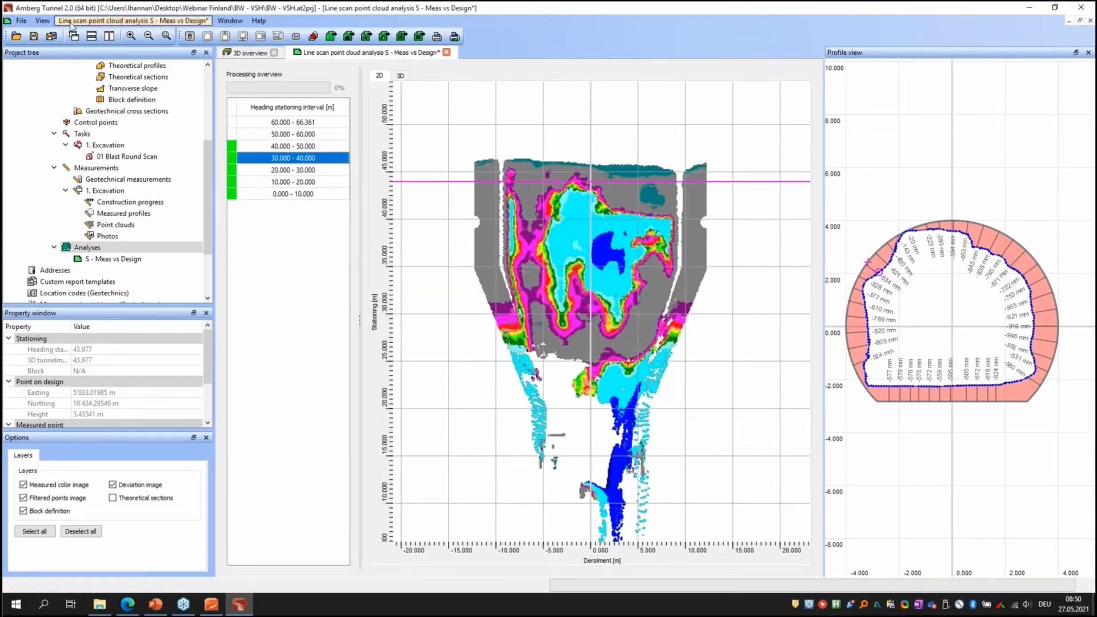
{"action": "left_click", "coordinate": [51, 36]}
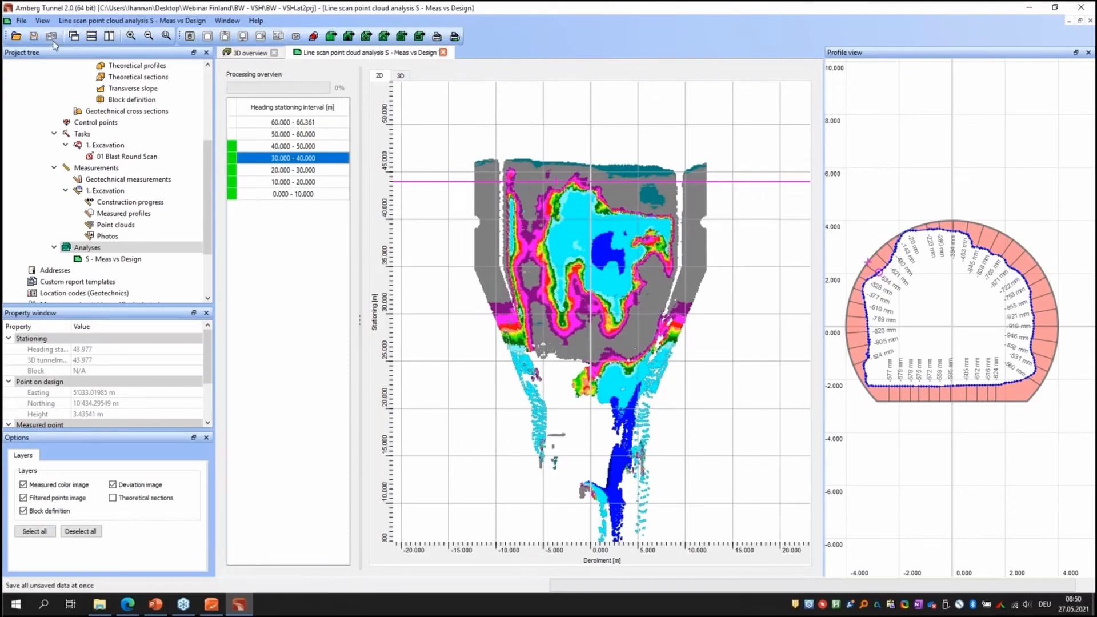
Step: Open the measured profiles of 1. Excavation and examine the exported profiles between stationings 0.019 and 12.997
{"action": "left_click_drag", "start_coordinate": [208, 165], "coordinate": [207, 157]}
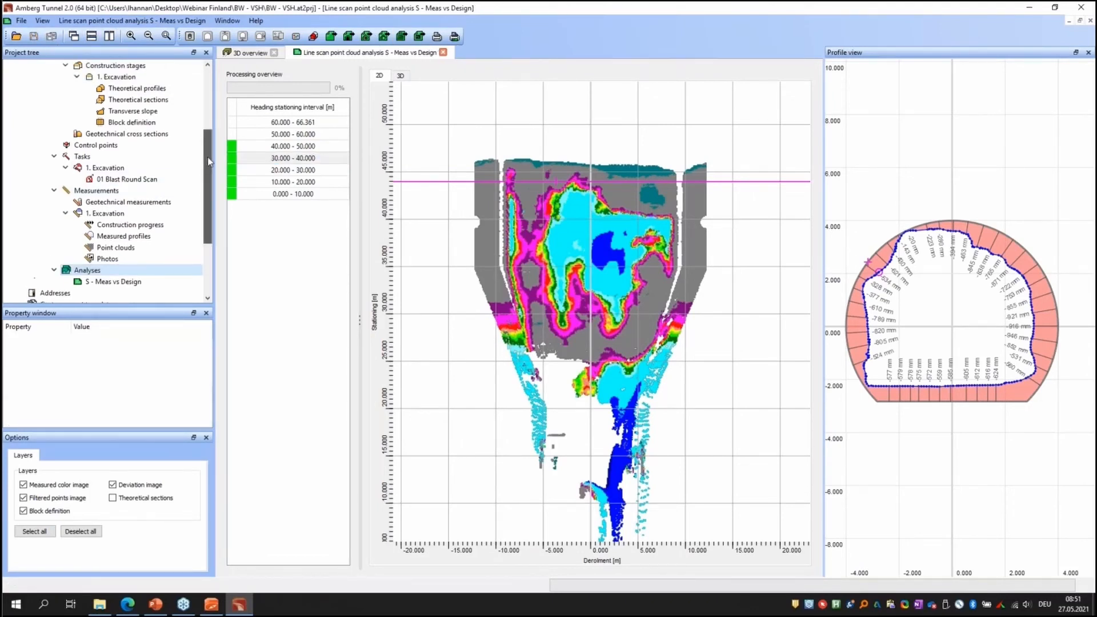
{"action": "double_click", "coordinate": [123, 236]}
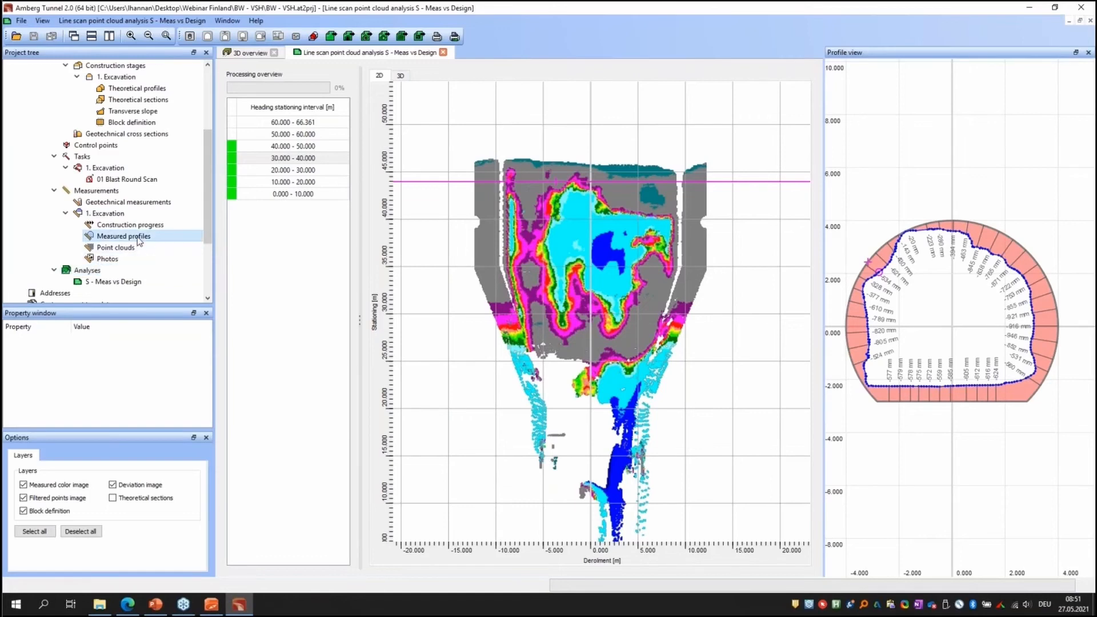
{"action": "scroll", "coordinate": [580, 366], "scroll_direction": "down", "scroll_amount": 3}
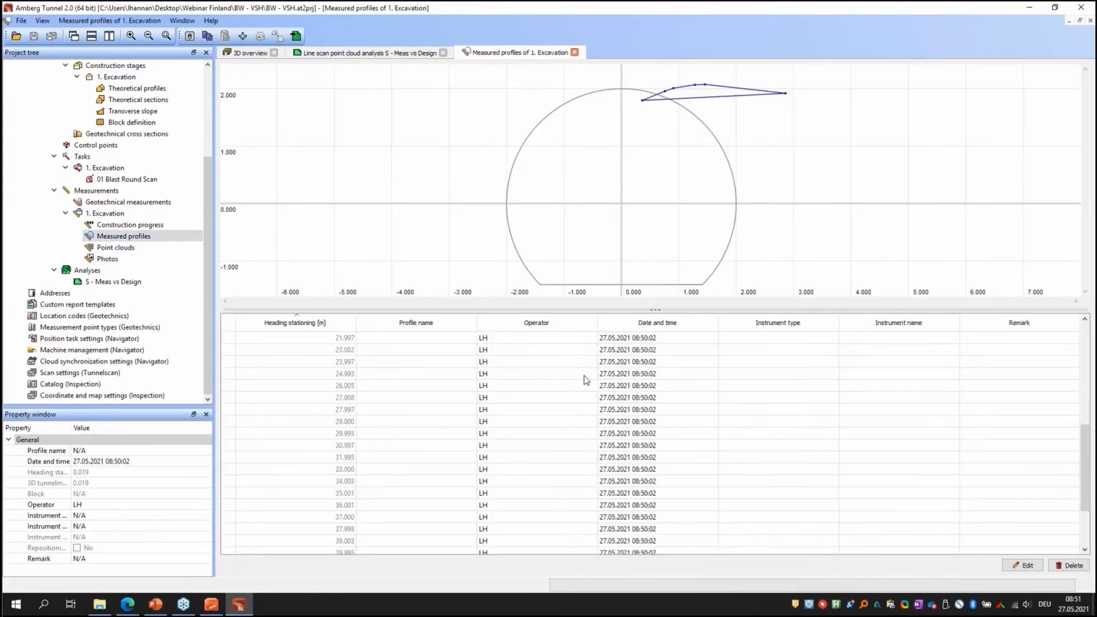
{"action": "scroll", "coordinate": [586, 378], "scroll_direction": "up", "scroll_amount": 3}
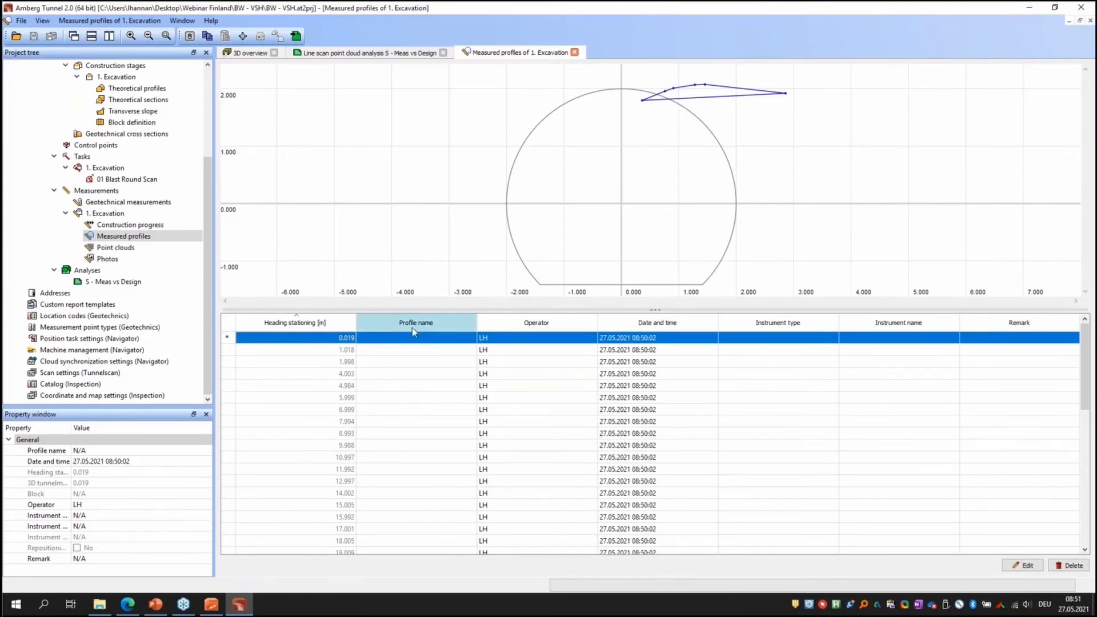
{"action": "left_click", "coordinate": [345, 350]}
{"action": "left_click", "coordinate": [345, 362]}
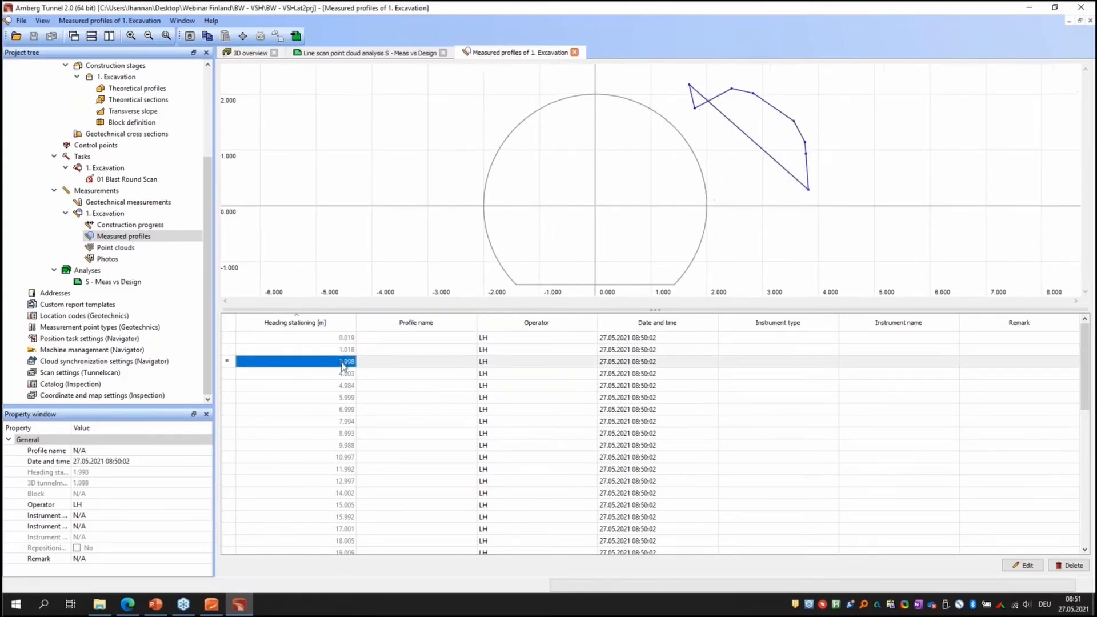
{"action": "left_click", "coordinate": [345, 351]}
{"action": "left_click", "coordinate": [343, 397]}
{"action": "left_click", "coordinate": [341, 433]}
{"action": "left_click", "coordinate": [339, 458]}
{"action": "left_click", "coordinate": [339, 470]}
{"action": "left_click", "coordinate": [337, 483]}
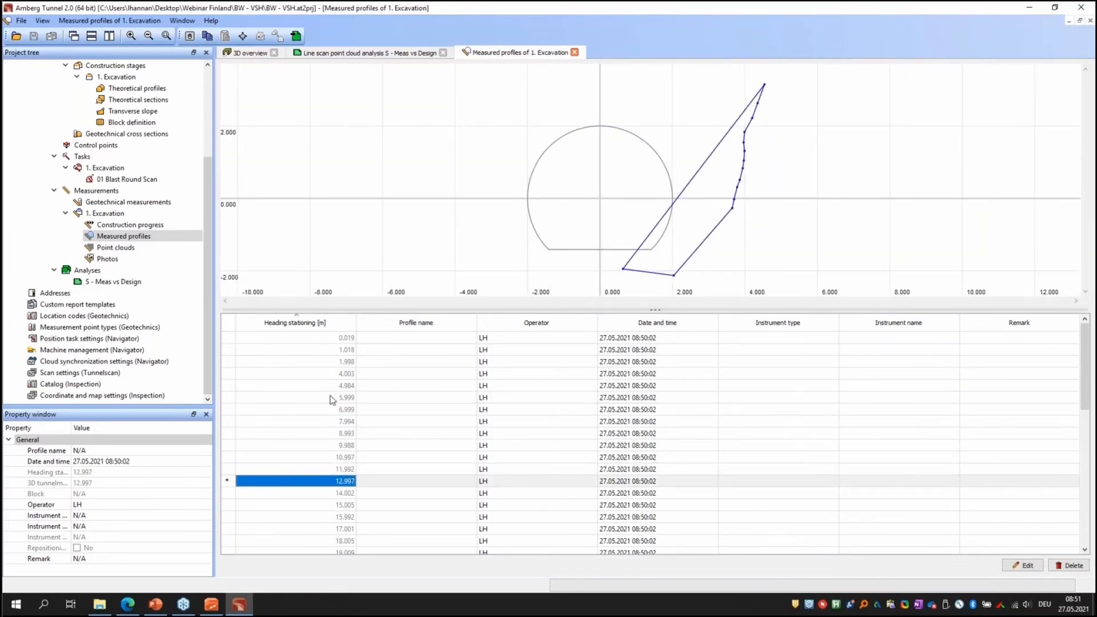
Step: Open the imported RTC360 point cloud of 1. Excavation in 3D, view it and return to the point cloud list
{"action": "left_click", "coordinate": [128, 247]}
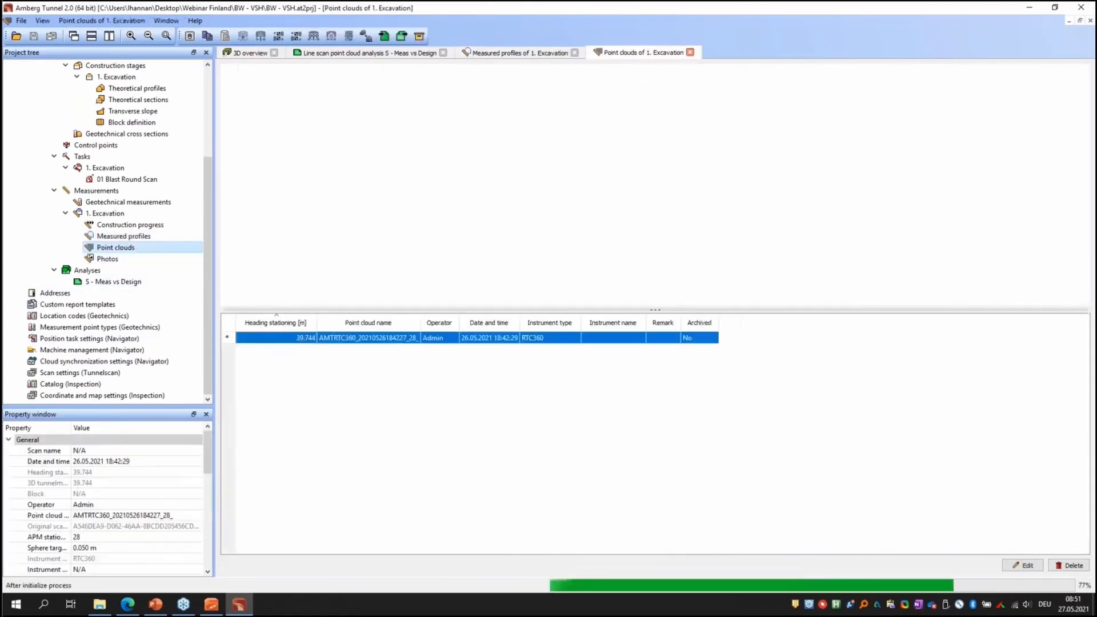
{"action": "left_click", "coordinate": [364, 338]}
{"action": "double_click", "coordinate": [362, 338]}
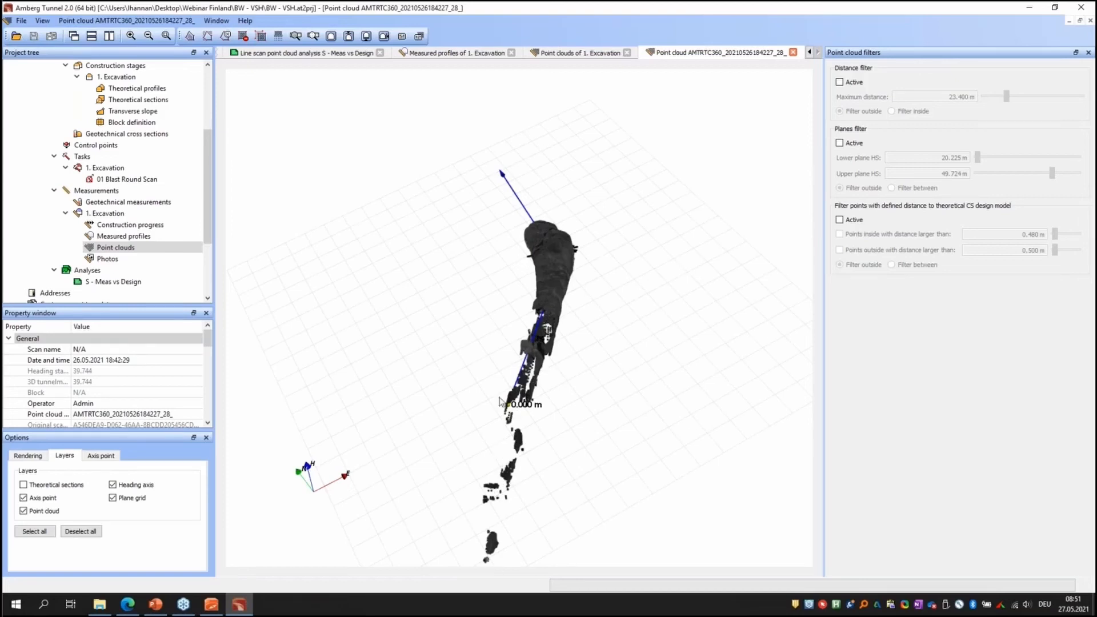
{"action": "left_click", "coordinate": [794, 52]}
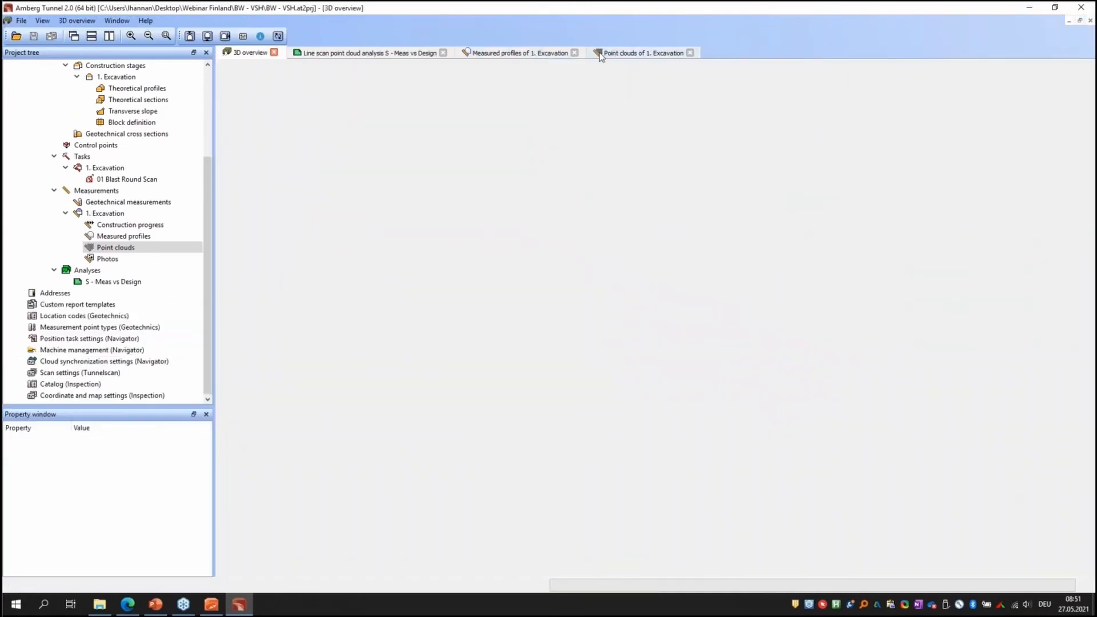
{"action": "left_click", "coordinate": [615, 54]}
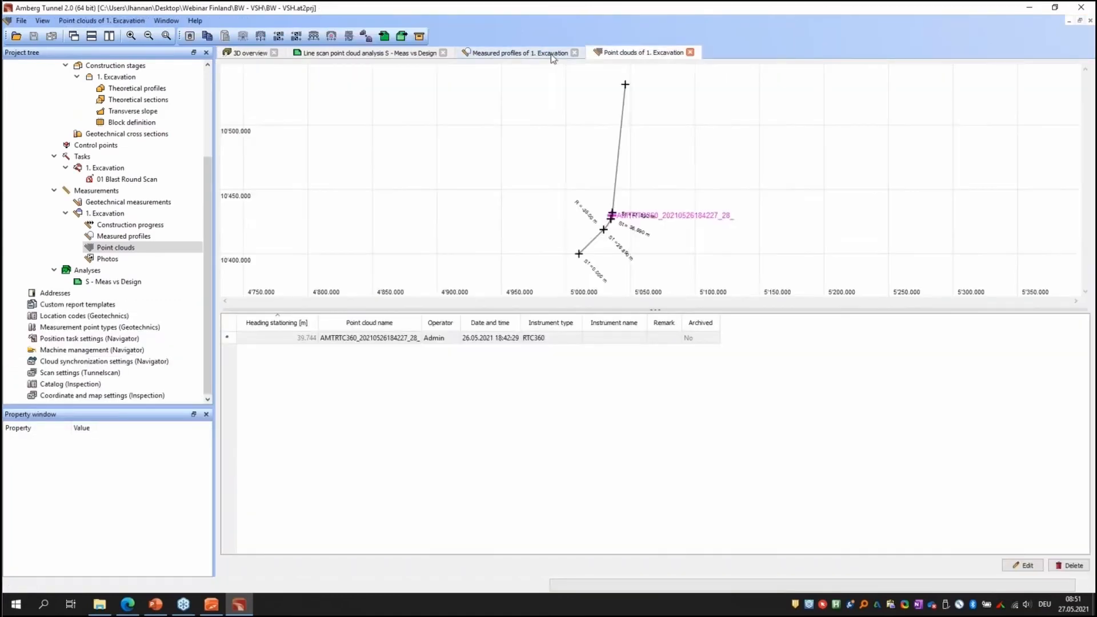
Step: Examine the measured profiles around stationings 24.993 to 27.008 to find where complete cross sections begin
{"action": "left_click", "coordinate": [553, 54]}
{"action": "scroll", "coordinate": [319, 504], "scroll_direction": "down", "scroll_amount": 4}
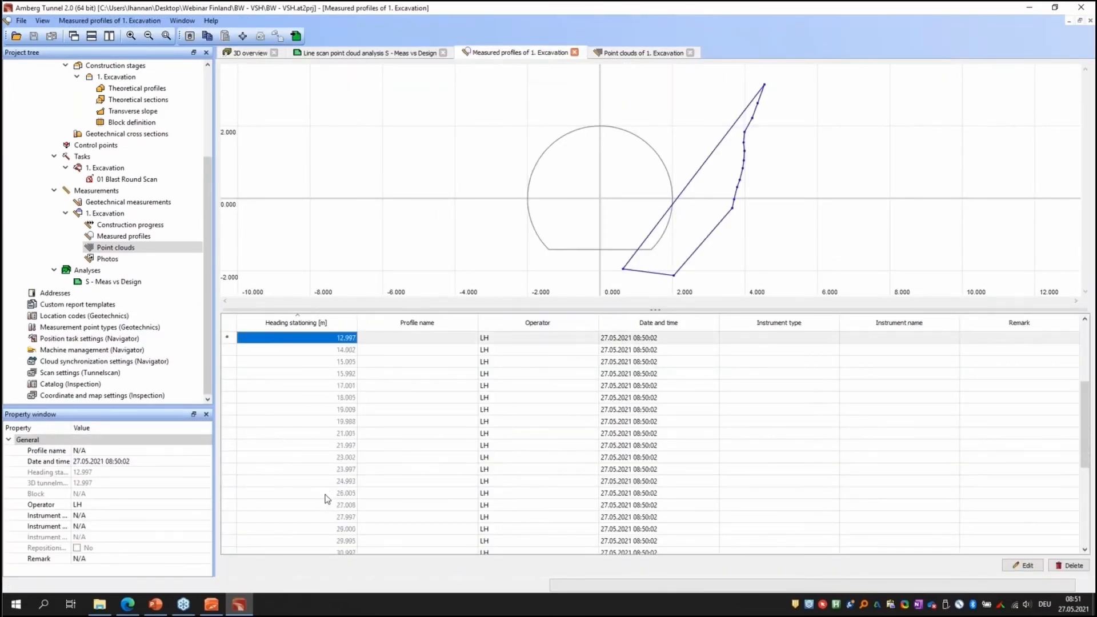
{"action": "left_click", "coordinate": [324, 495]}
{"action": "left_click", "coordinate": [325, 508]}
{"action": "left_click", "coordinate": [327, 493]}
{"action": "left_click", "coordinate": [327, 481]}
{"action": "left_click", "coordinate": [328, 505]}
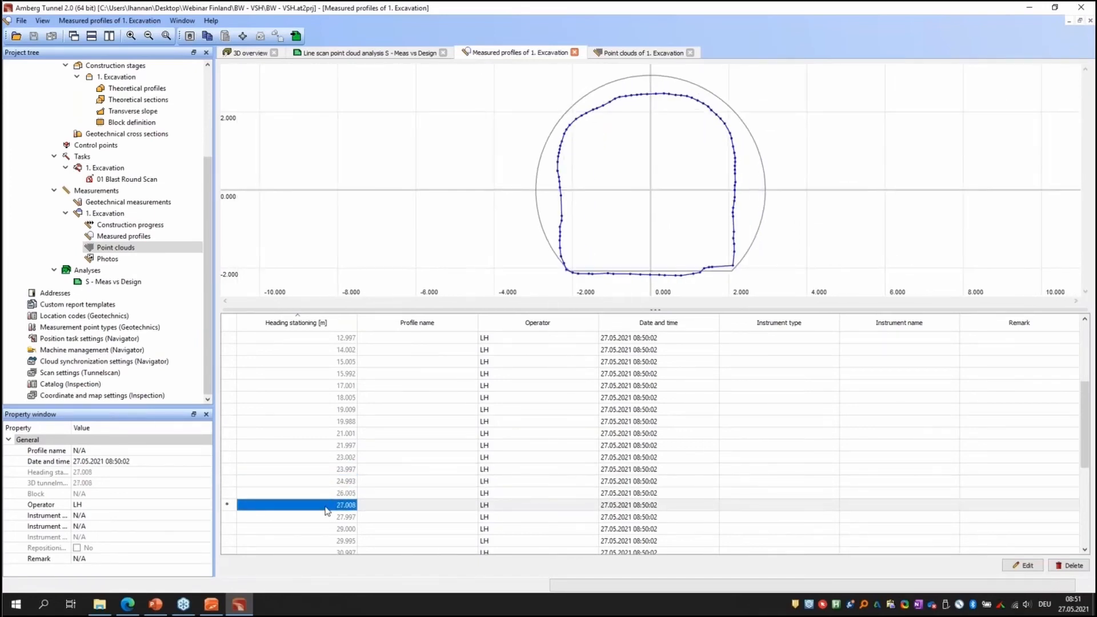
{"action": "left_click", "coordinate": [329, 493]}
Step: Delete the measured profiles from stationing 0.019 through 26.005 and save the changes
{"action": "scroll", "coordinate": [328, 492], "scroll_direction": "up", "scroll_amount": 4}
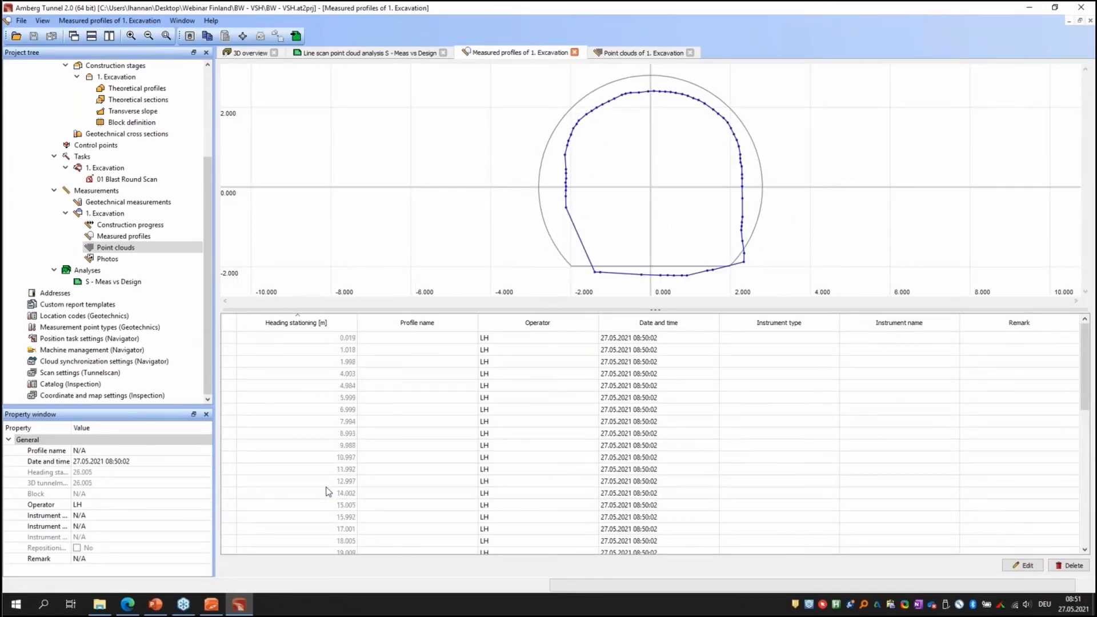
{"action": "left_click", "coordinate": [313, 338], "text": "shift"}
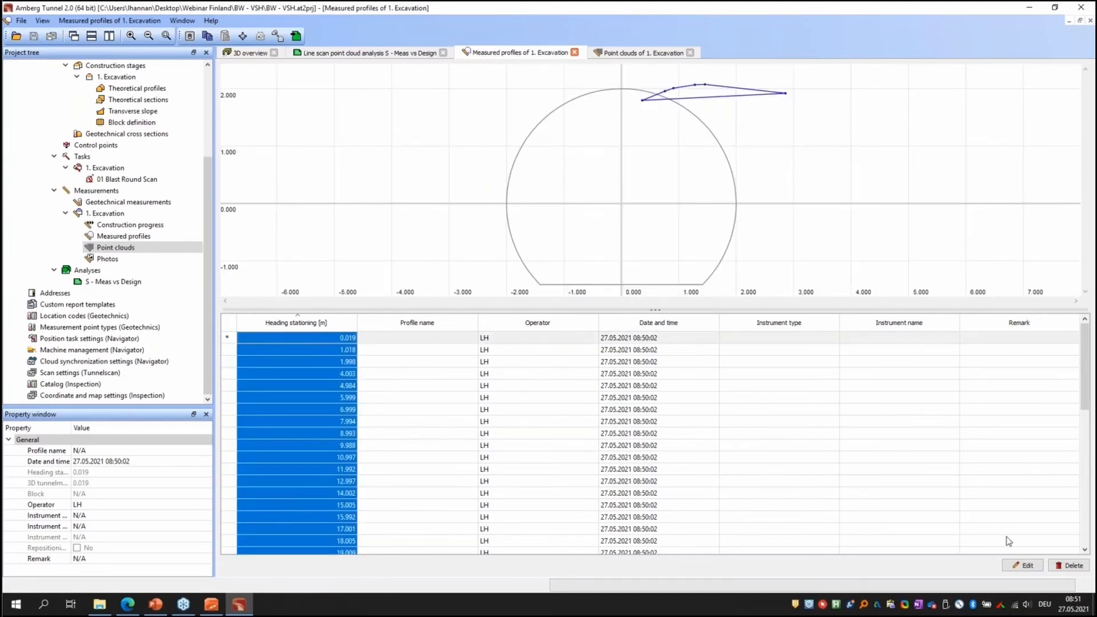
{"action": "left_click", "coordinate": [1069, 566]}
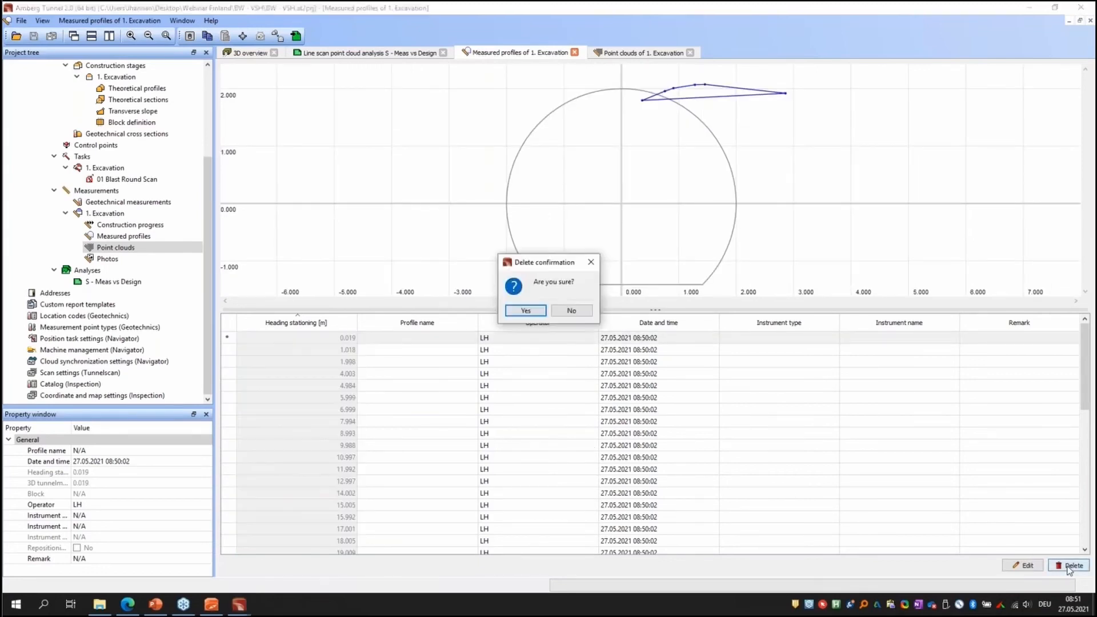
{"action": "left_click", "coordinate": [525, 310]}
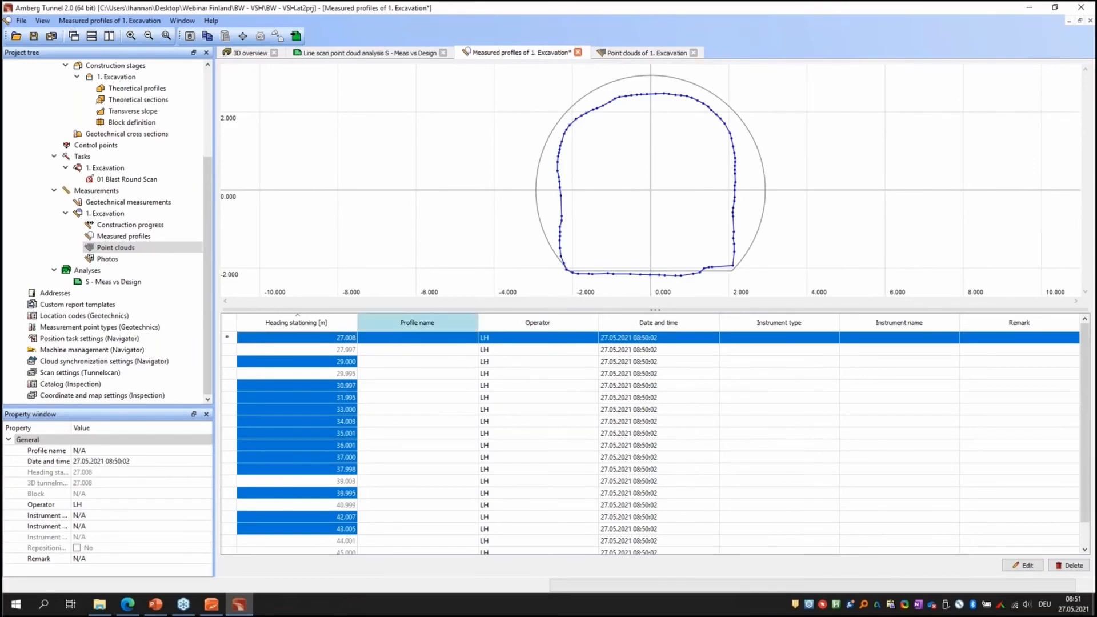
{"action": "scroll", "coordinate": [399, 275], "scroll_direction": "up", "scroll_amount": 1}
{"action": "left_click", "coordinate": [51, 36]}
Step: Examine the remaining measured profiles between stationings 29.000 and 39.003
{"action": "left_click", "coordinate": [317, 399]}
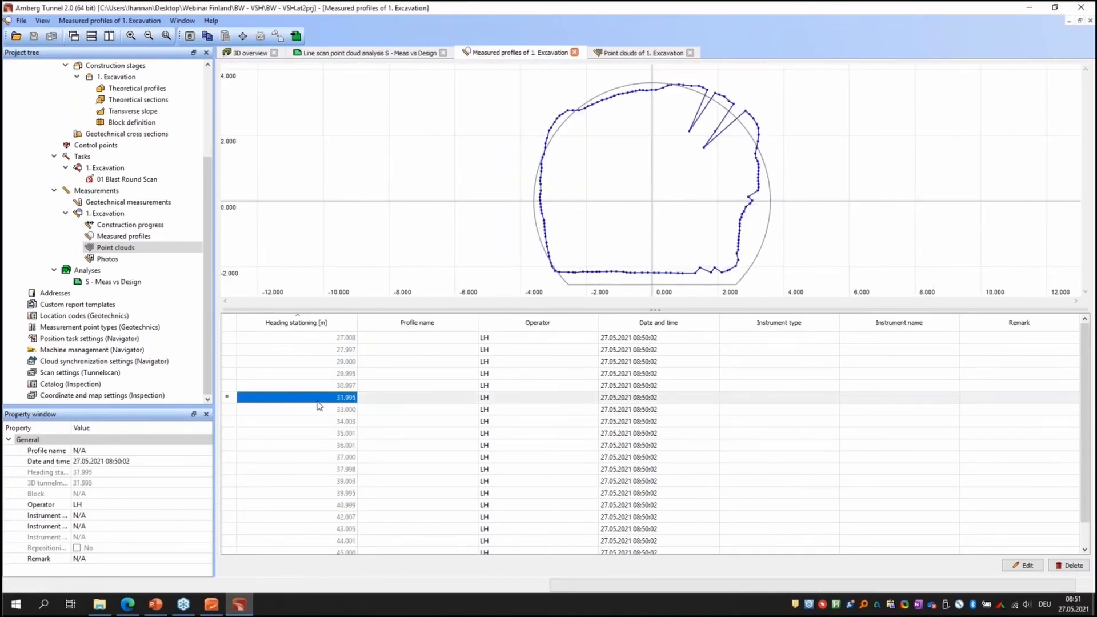
{"action": "left_click_drag", "start_coordinate": [332, 361], "coordinate": [322, 482]}
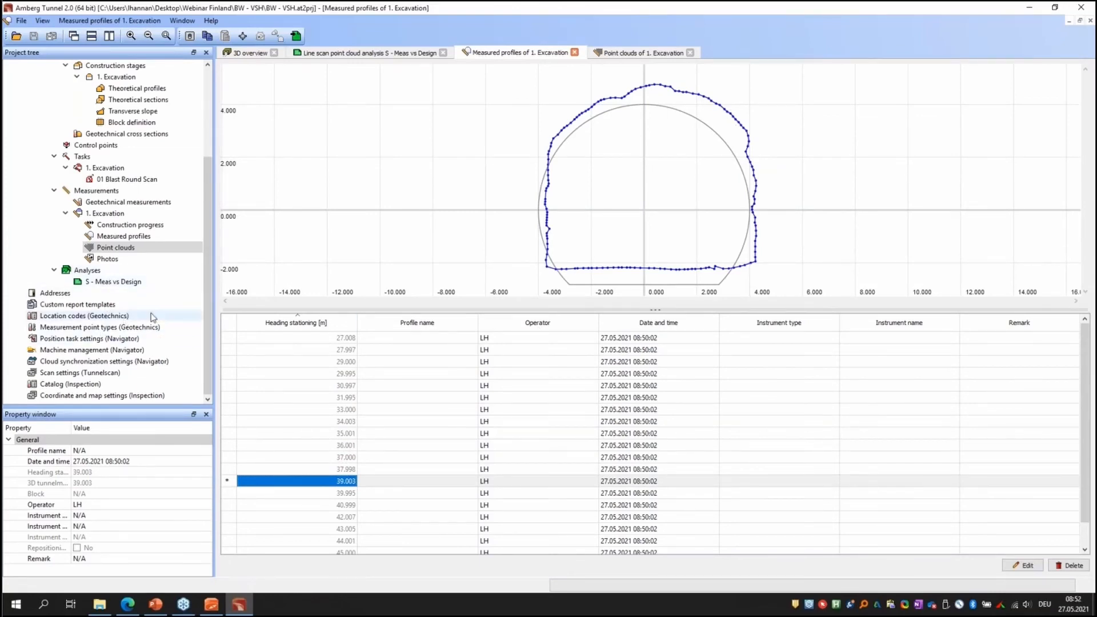
Step: Add a Measured vs. design profile analysis named "P - Meas vs Design" with construction stage 1. Excavation as its data source
{"action": "right_click", "coordinate": [93, 272]}
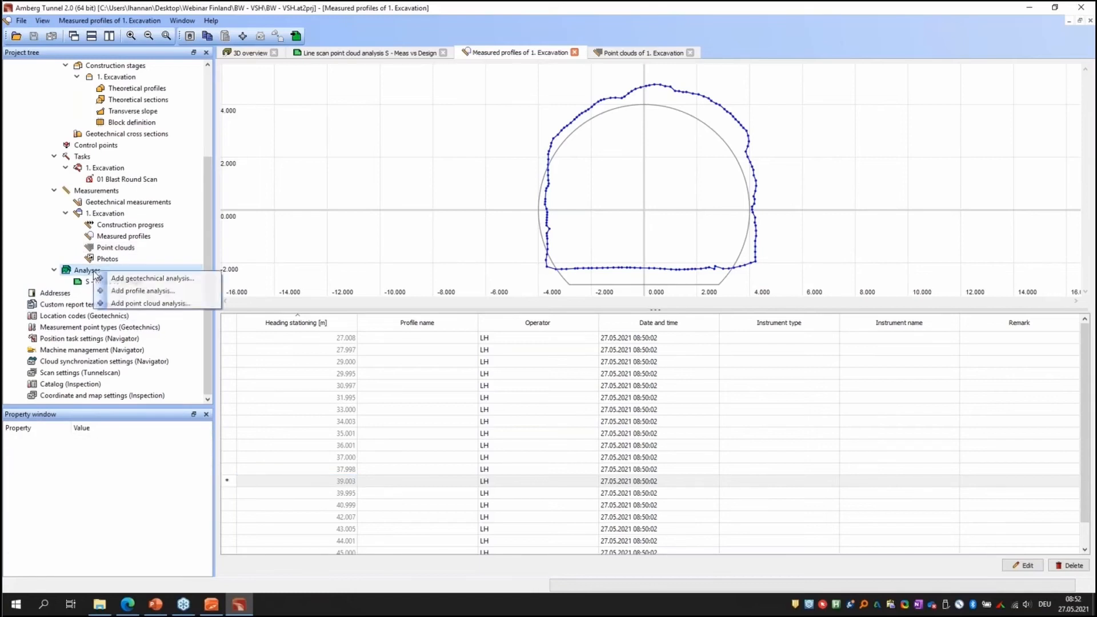
{"action": "left_click", "coordinate": [140, 291]}
{"action": "left_click", "coordinate": [490, 279]}
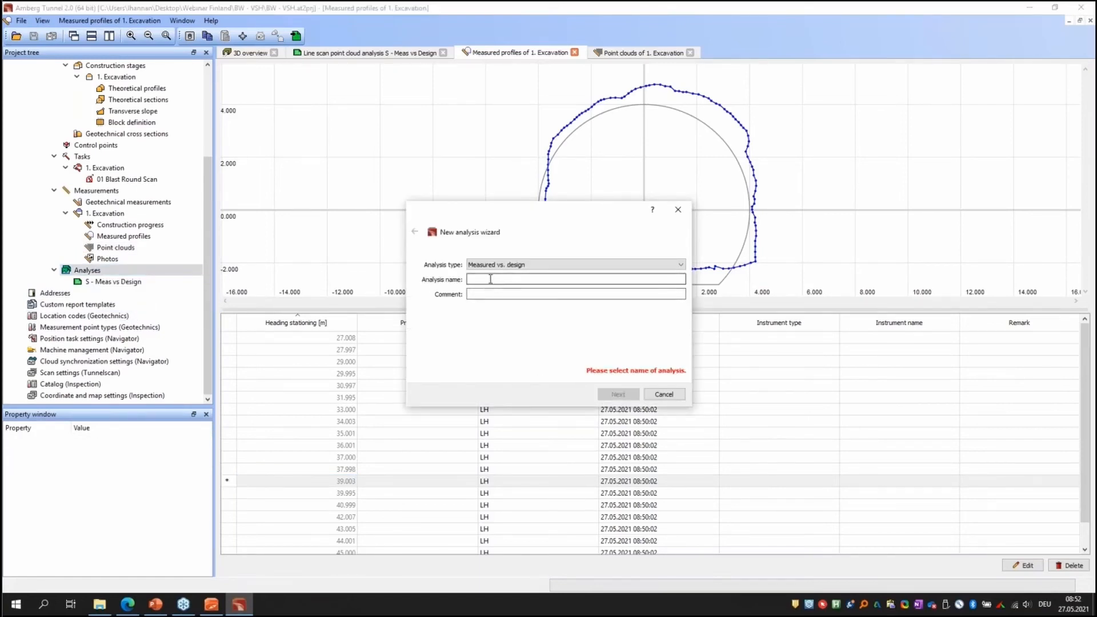
{"action": "type", "text": "P - Meas vs Design"}
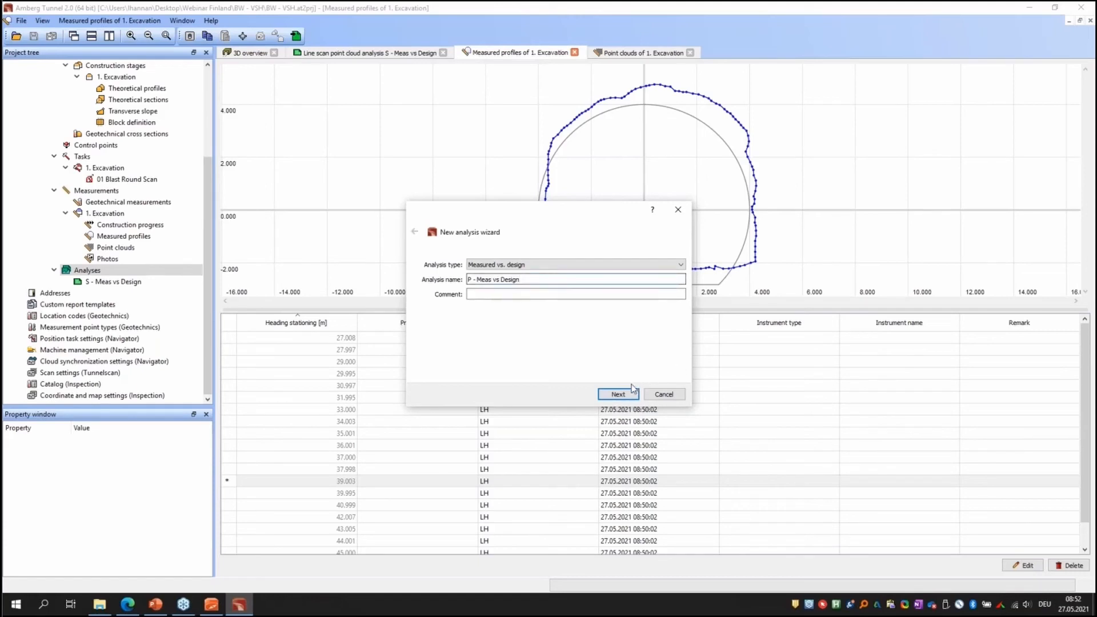
{"action": "left_click", "coordinate": [618, 394]}
{"action": "left_click_drag", "start_coordinate": [559, 216], "coordinate": [495, 132]}
{"action": "left_click", "coordinate": [546, 407]}
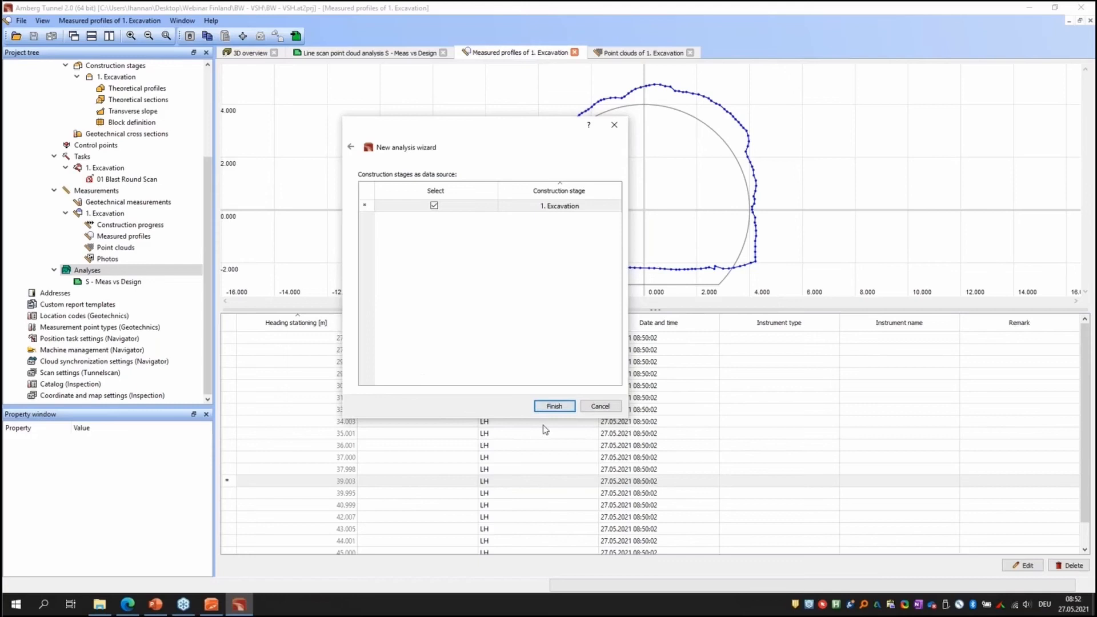
{"action": "left_click", "coordinate": [552, 407]}
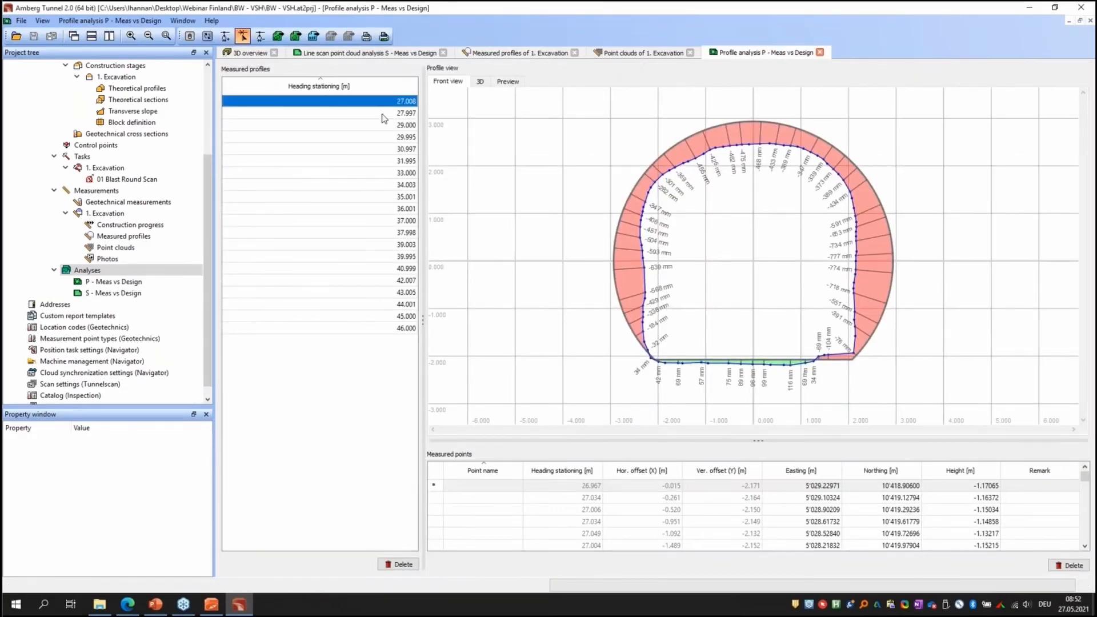
Step: Look through the profiles from stationing 27.997 onward, remove the three stray nodes inside the crown at 31.995, and save the changes
{"action": "left_click", "coordinate": [383, 113]}
{"action": "left_click", "coordinate": [382, 125]}
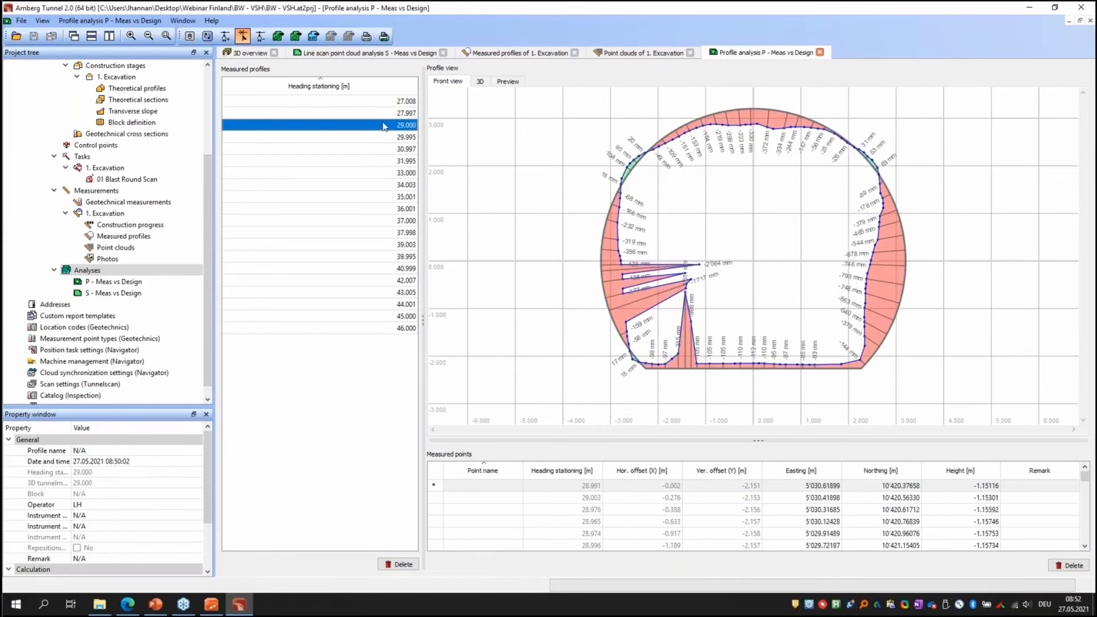
{"action": "key", "text": "Up"}
{"action": "left_click", "coordinate": [384, 138]}
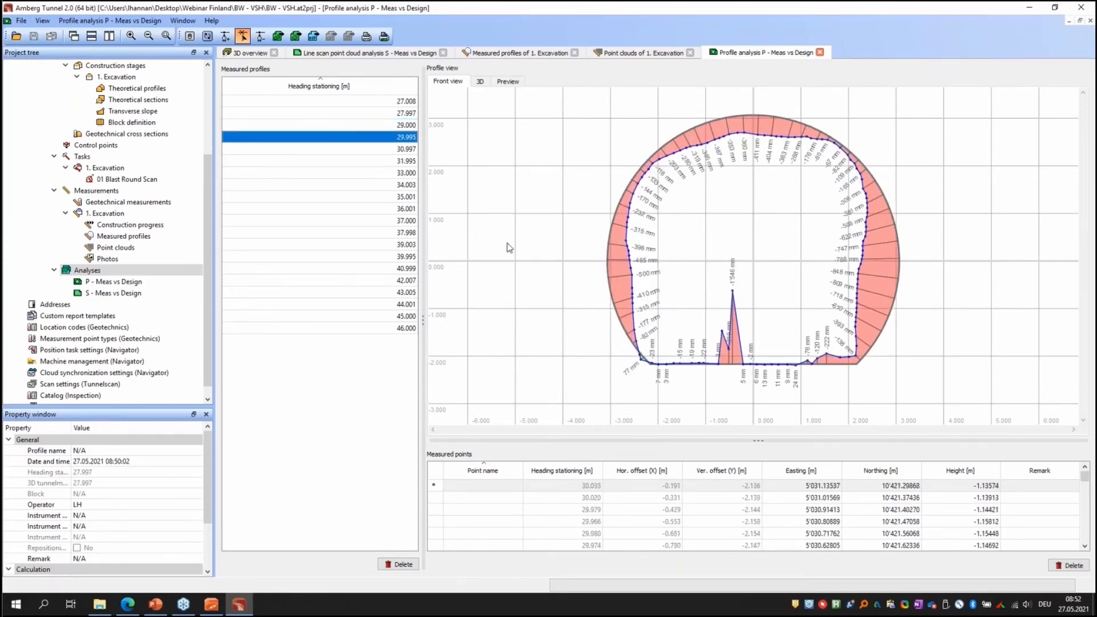
{"action": "left_click", "coordinate": [393, 158]}
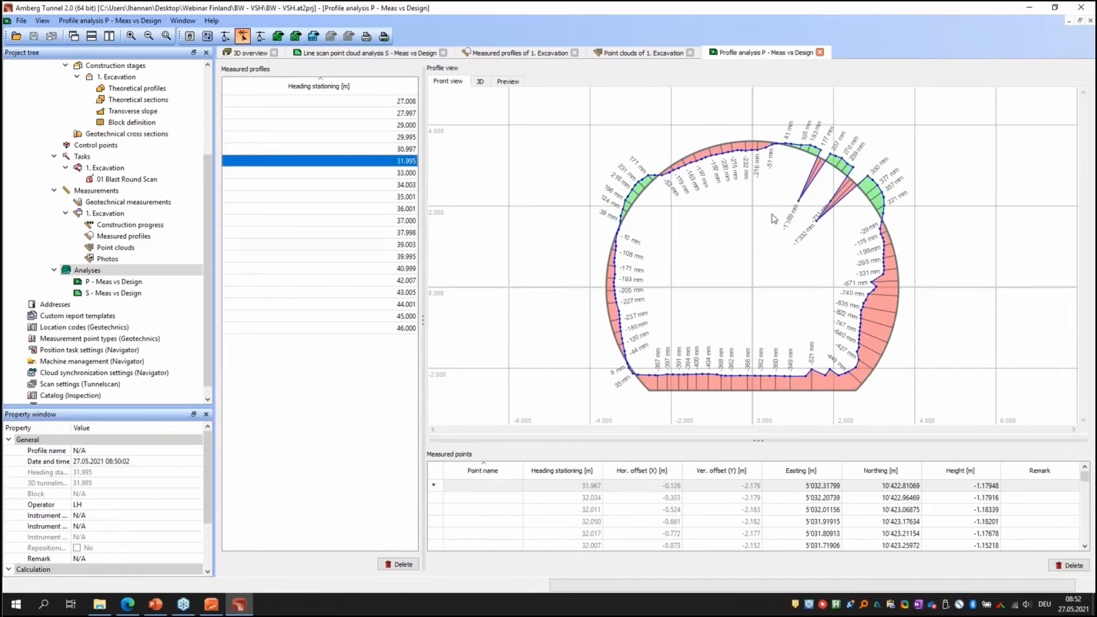
{"action": "left_click", "coordinate": [260, 37]}
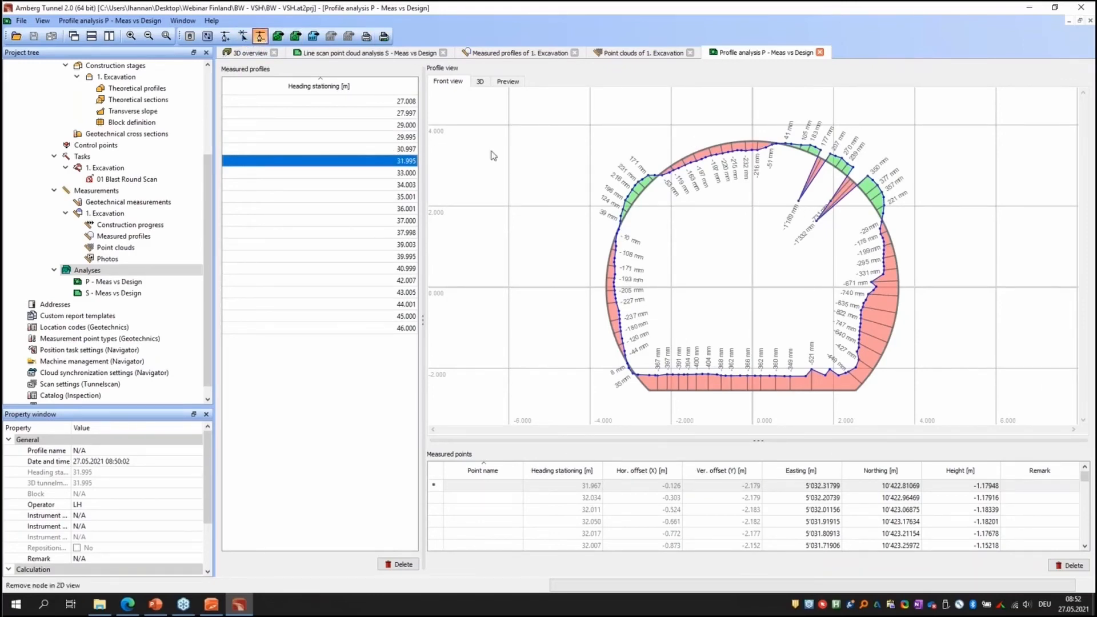
{"action": "left_click", "coordinate": [799, 203]}
{"action": "left_click", "coordinate": [818, 220]}
{"action": "left_click", "coordinate": [831, 204]}
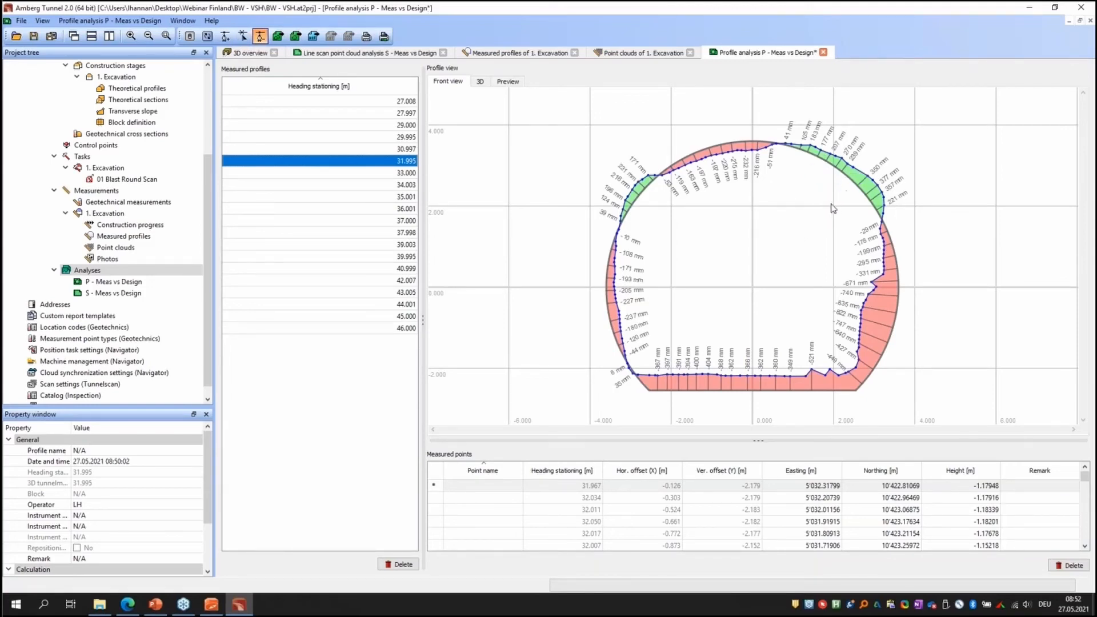
{"action": "left_click", "coordinate": [387, 176]}
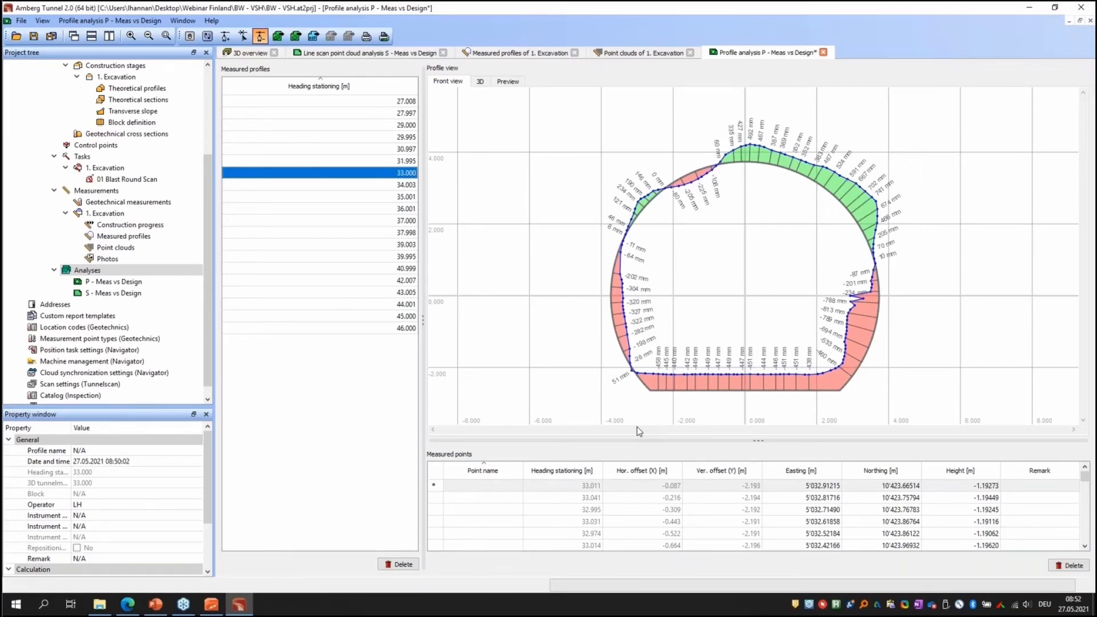
{"action": "left_click", "coordinate": [52, 36]}
Step: Generate a graphical report for the profiles from stationing 29.995 to 33.000 and review its pages
{"action": "left_click_drag", "start_coordinate": [377, 167], "coordinate": [378, 137]}
{"action": "left_click", "coordinate": [383, 37]}
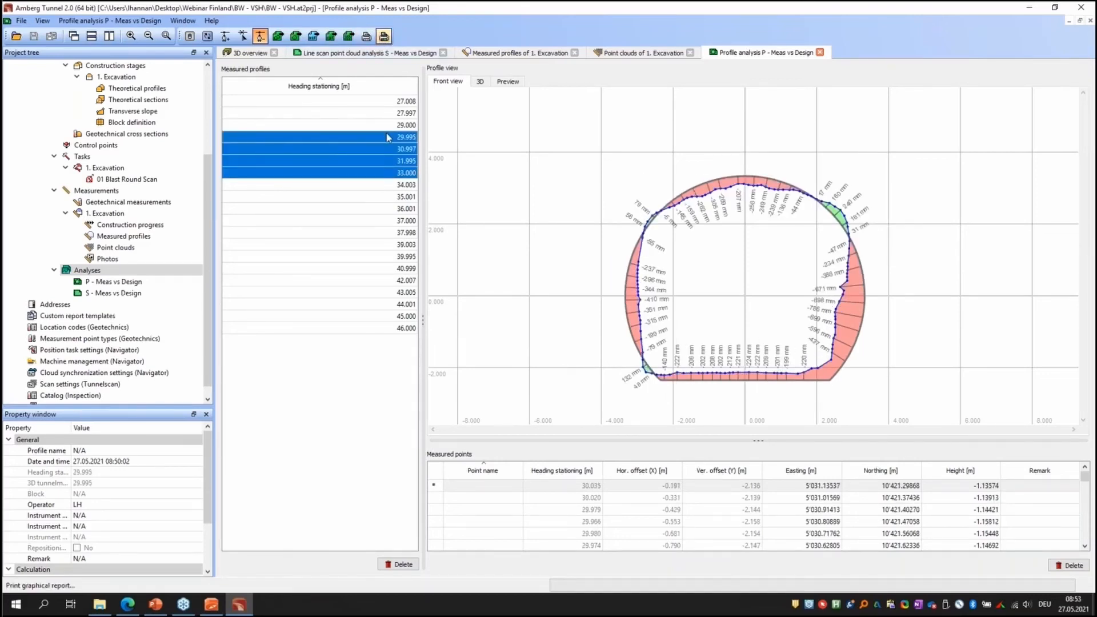
{"action": "left_click", "coordinate": [563, 258]}
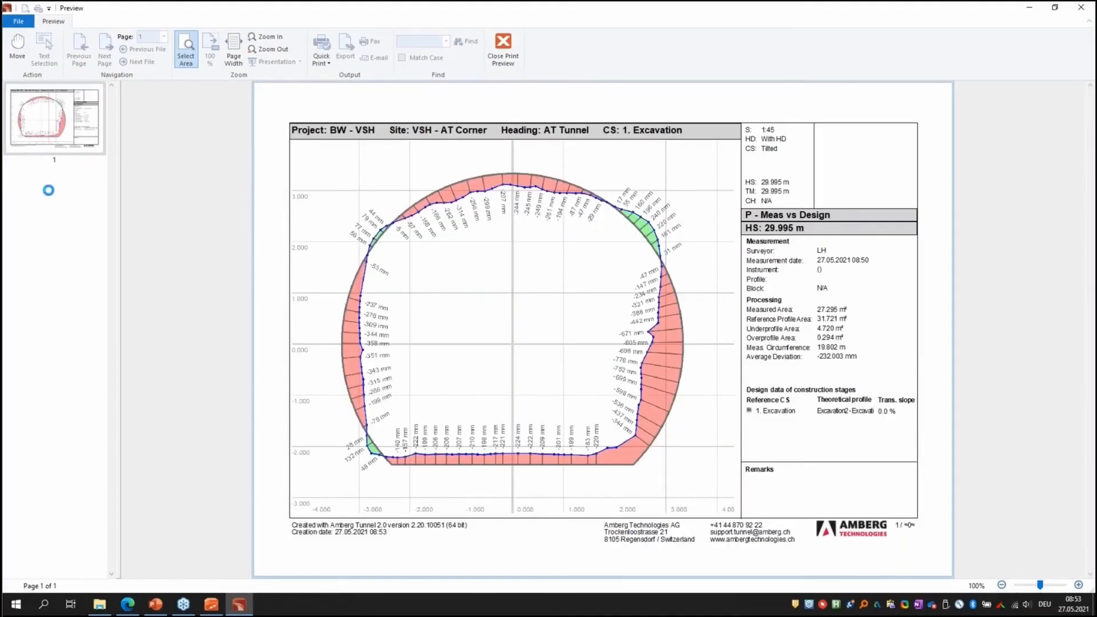
{"action": "left_click", "coordinate": [48, 207]}
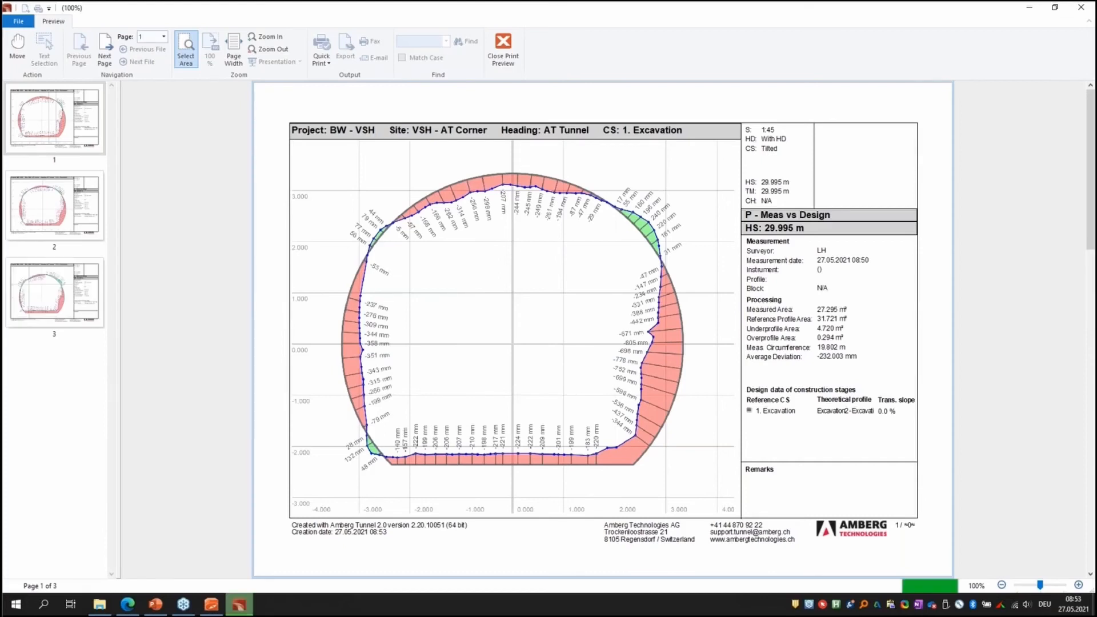
{"action": "left_click", "coordinate": [50, 274]}
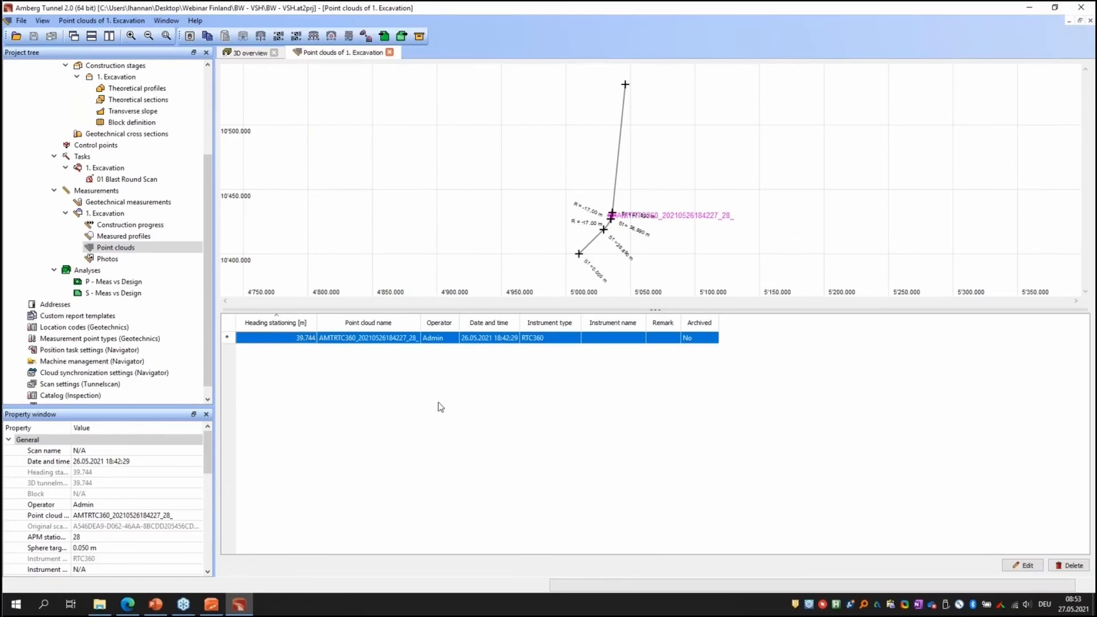
Step: Set up a Leica RTC360 point cloud import from the "RAW SCAN - AT Corner" folder of the BW - VSH project
{"action": "right_click", "coordinate": [400, 378]}
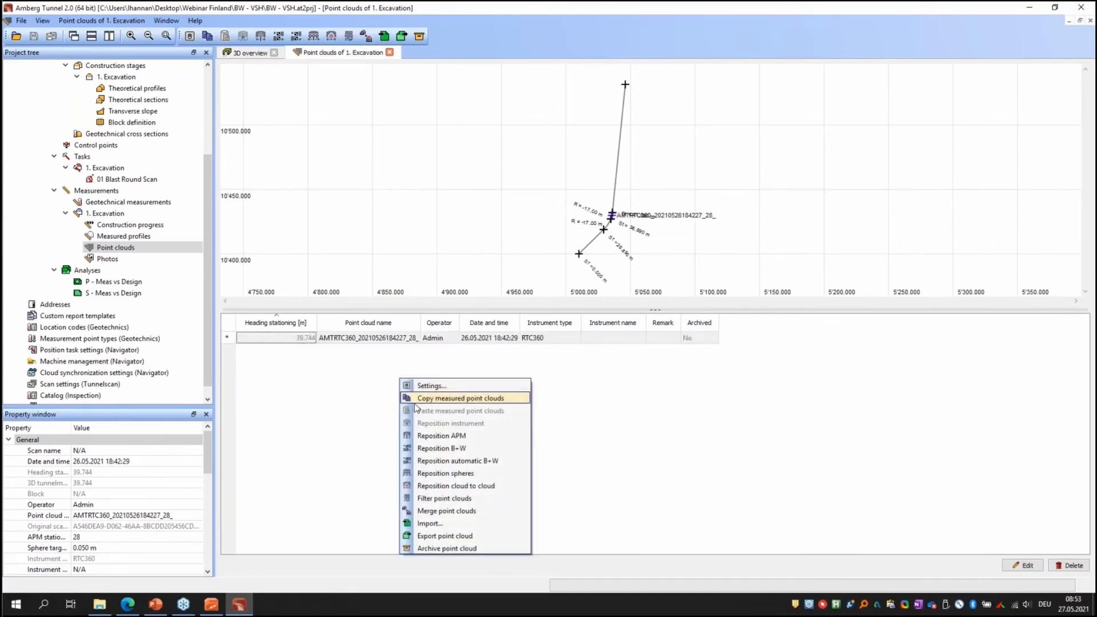
{"action": "left_click", "coordinate": [442, 524]}
{"action": "left_click_drag", "start_coordinate": [495, 172], "coordinate": [478, 143]}
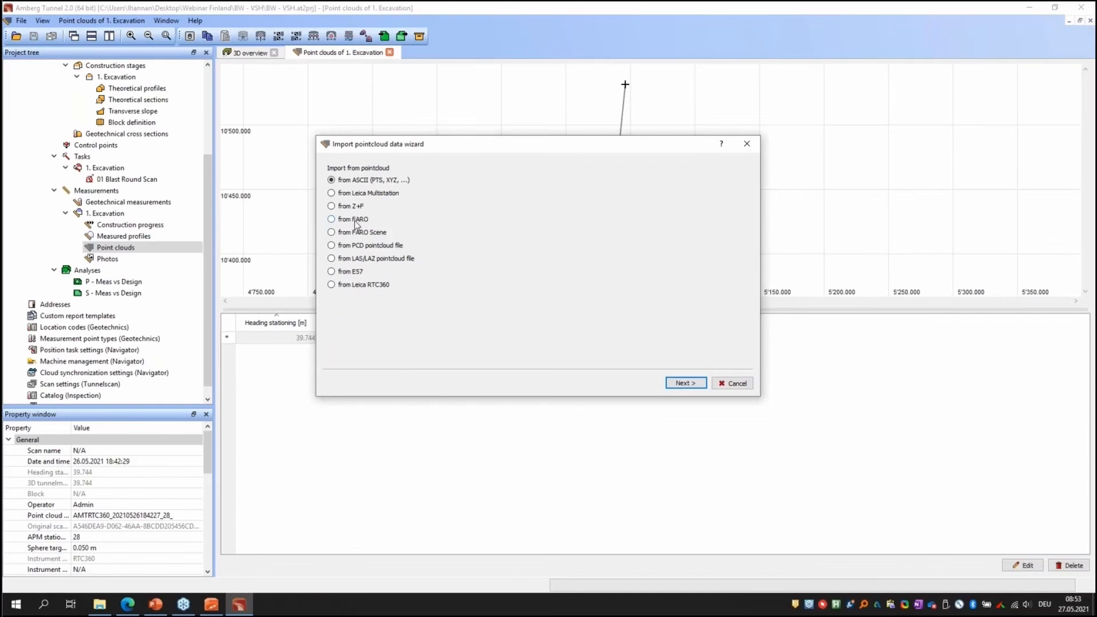
{"action": "left_click", "coordinate": [332, 285]}
{"action": "left_click", "coordinate": [687, 384]}
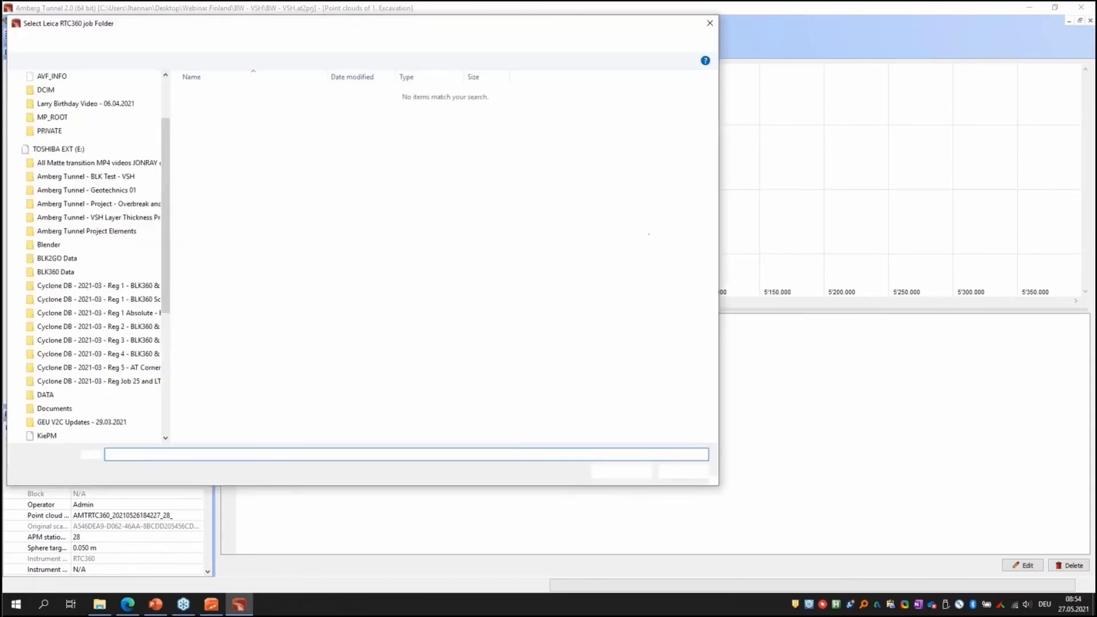
{"action": "left_click", "coordinate": [240, 41]}
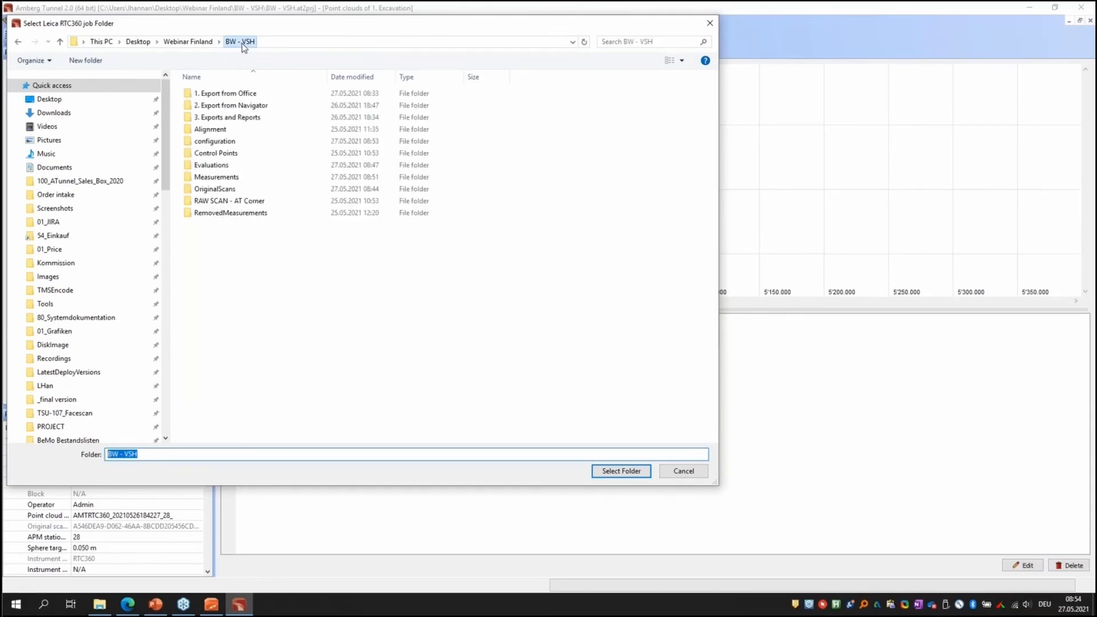
{"action": "double_click", "coordinate": [234, 203]}
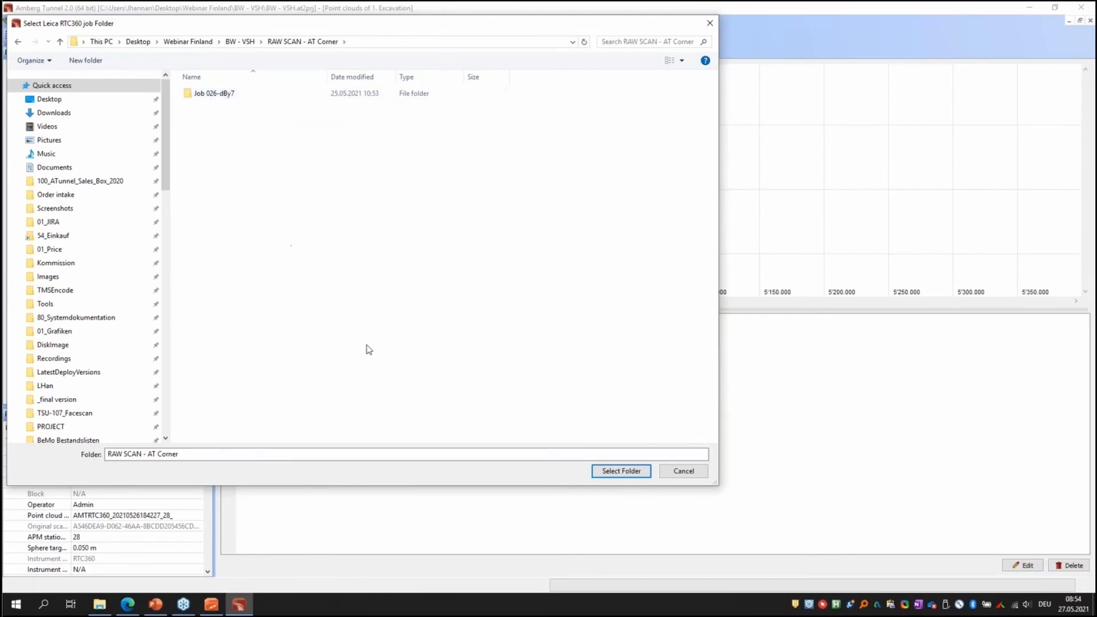
{"action": "left_click", "coordinate": [622, 472]}
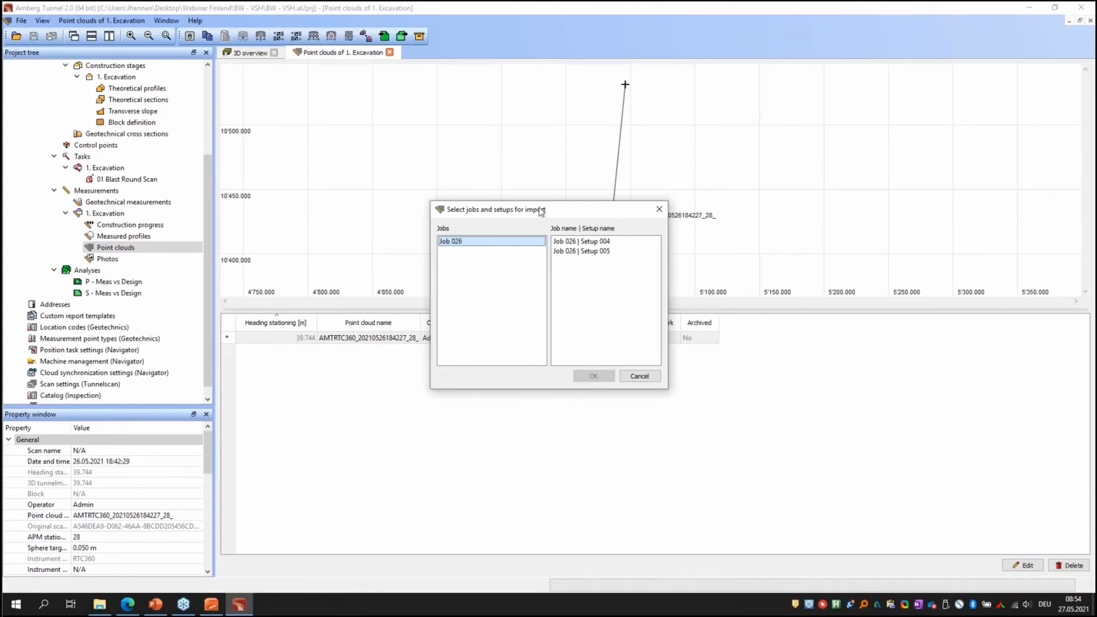
Step: Import Setup 004 of Job 026 as a point cloud and save the project
{"action": "left_click_drag", "start_coordinate": [540, 211], "coordinate": [521, 224]}
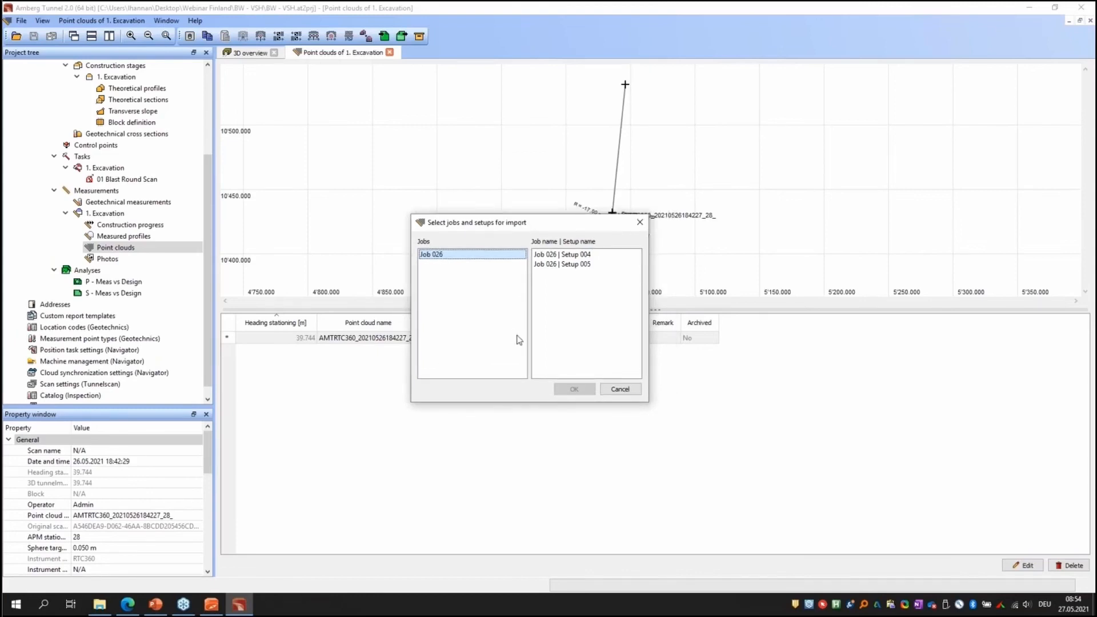
{"action": "left_click", "coordinate": [566, 255]}
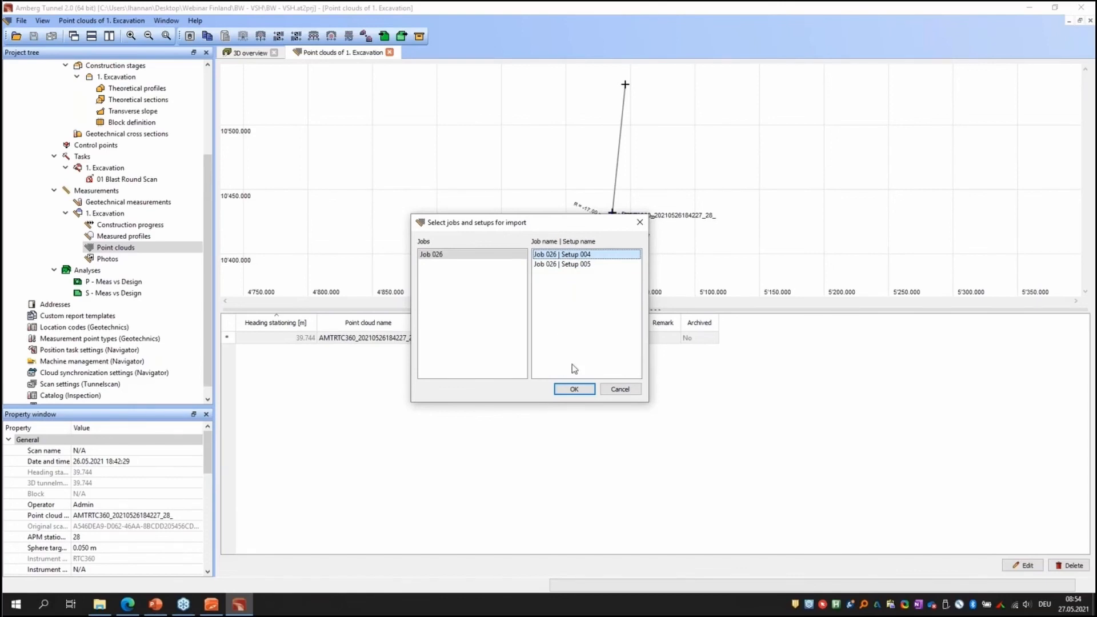
{"action": "left_click", "coordinate": [567, 388]}
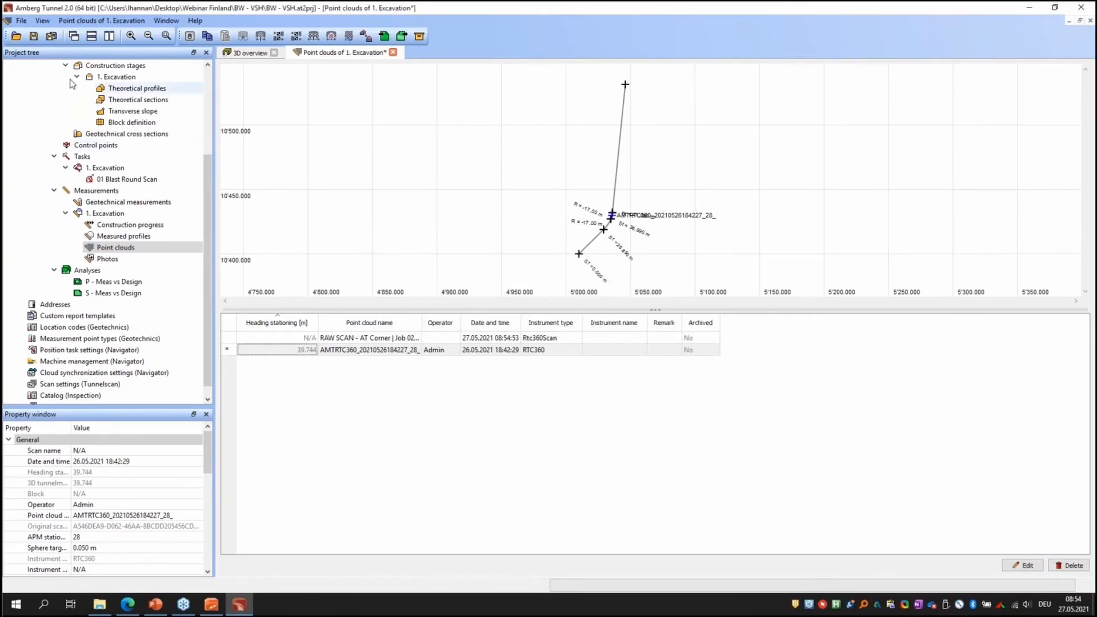
{"action": "left_click", "coordinate": [51, 36]}
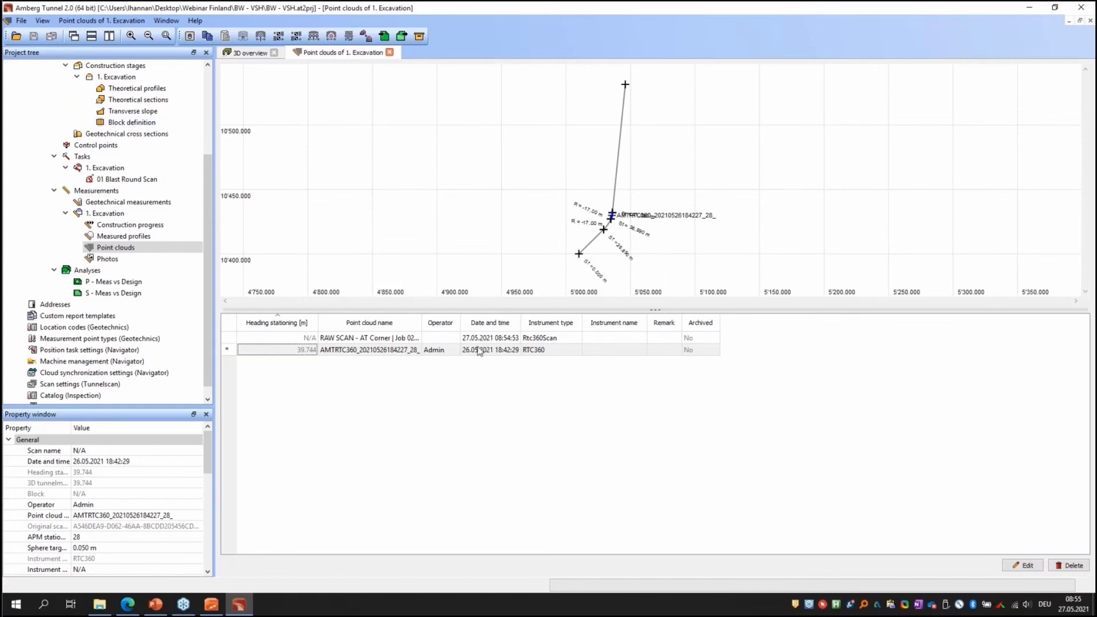
Step: Start an automatic B+W repositioning of the raw scan using the currently valid control point coordinates and geotechnical measurements
{"action": "scroll", "coordinate": [590, 195], "scroll_direction": "down", "scroll_amount": 1}
{"action": "scroll", "coordinate": [590, 195], "scroll_direction": "down", "scroll_amount": 4}
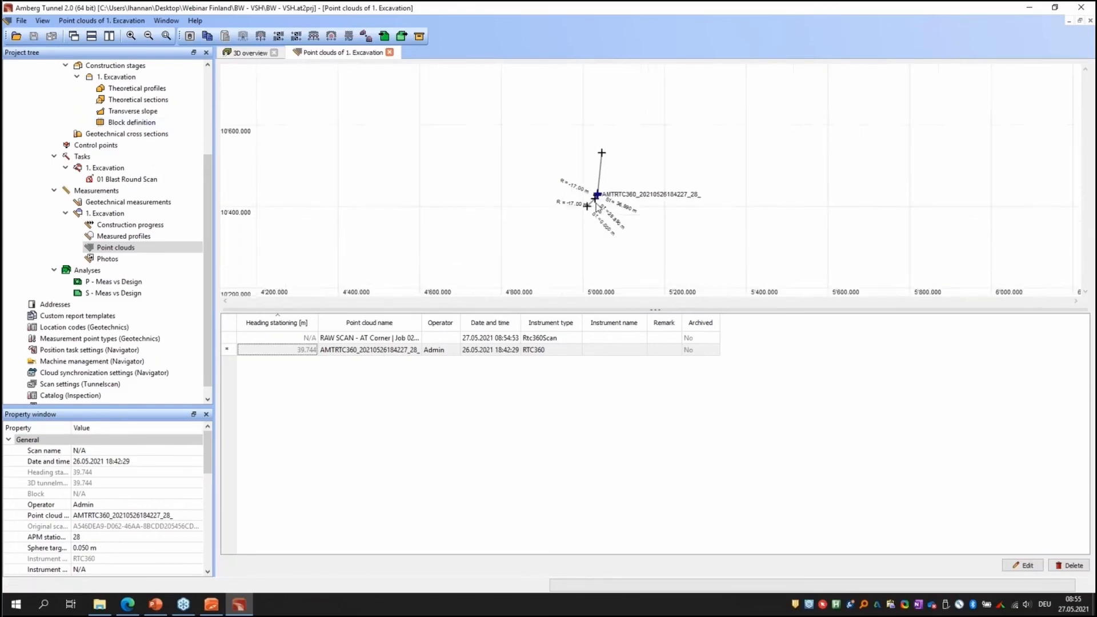
{"action": "scroll", "coordinate": [595, 207], "scroll_direction": "up", "scroll_amount": 6}
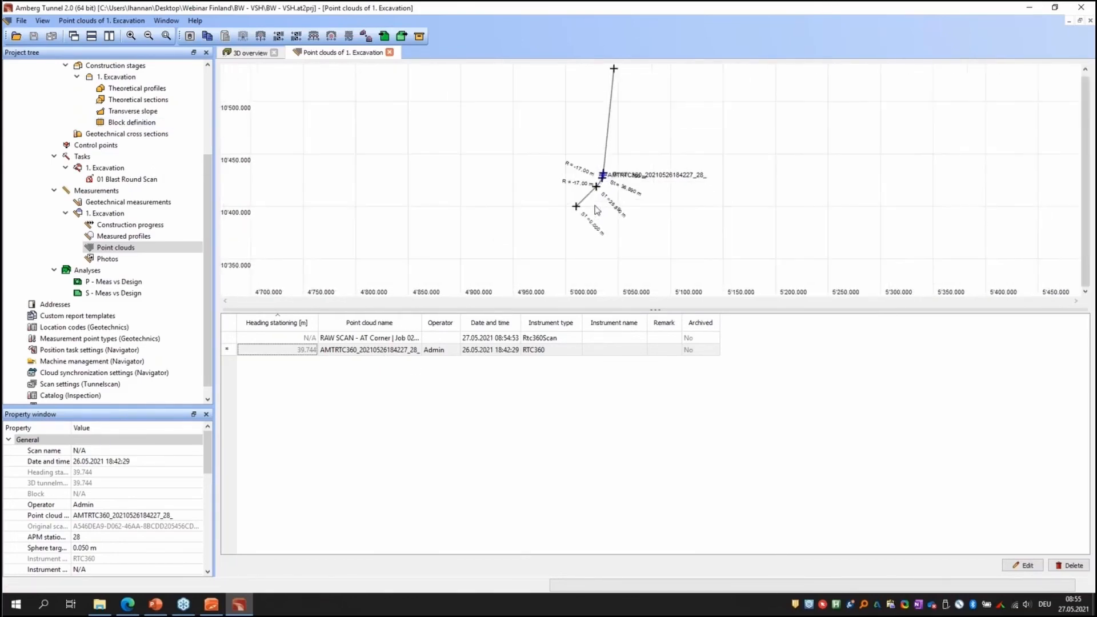
{"action": "scroll", "coordinate": [595, 201], "scroll_direction": "up", "scroll_amount": 1}
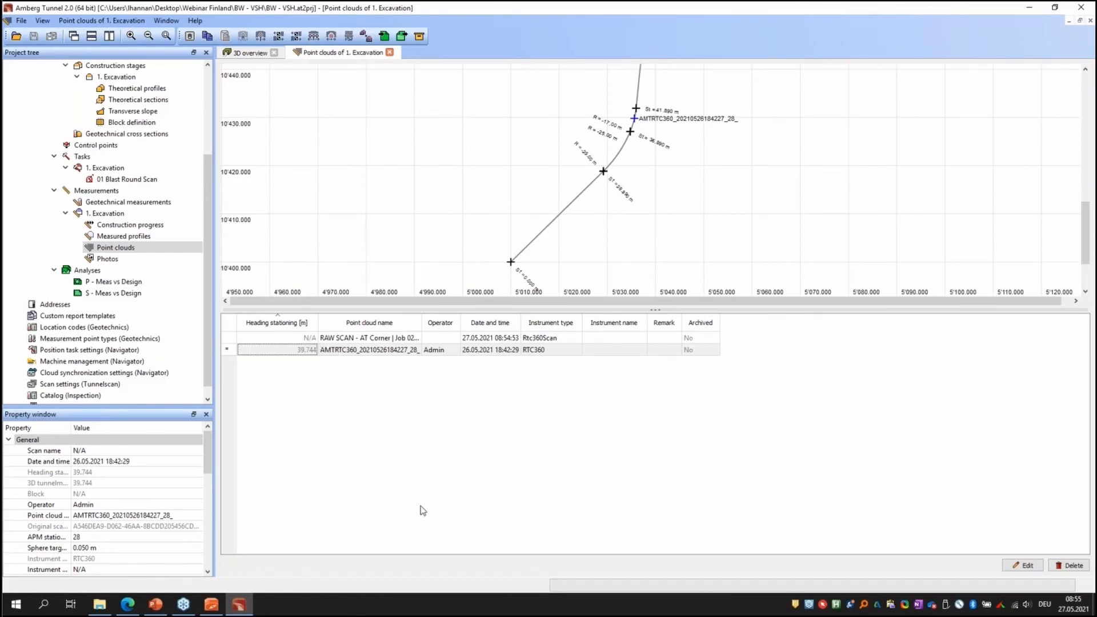
{"action": "right_click", "coordinate": [381, 342]}
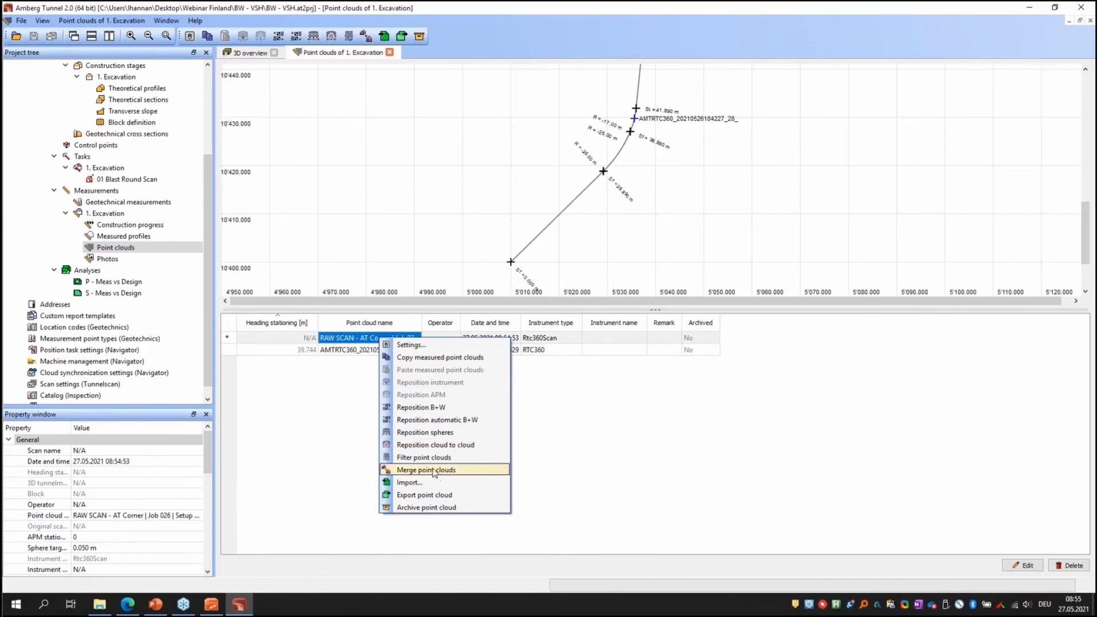
{"action": "left_click", "coordinate": [452, 421]}
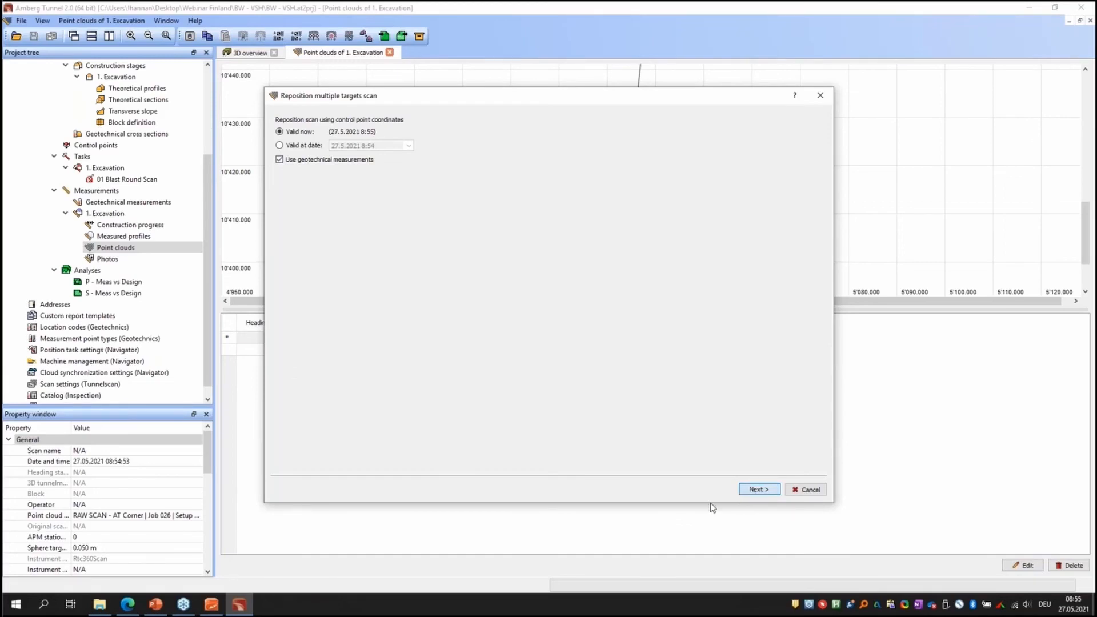
{"action": "key", "text": "Return"}
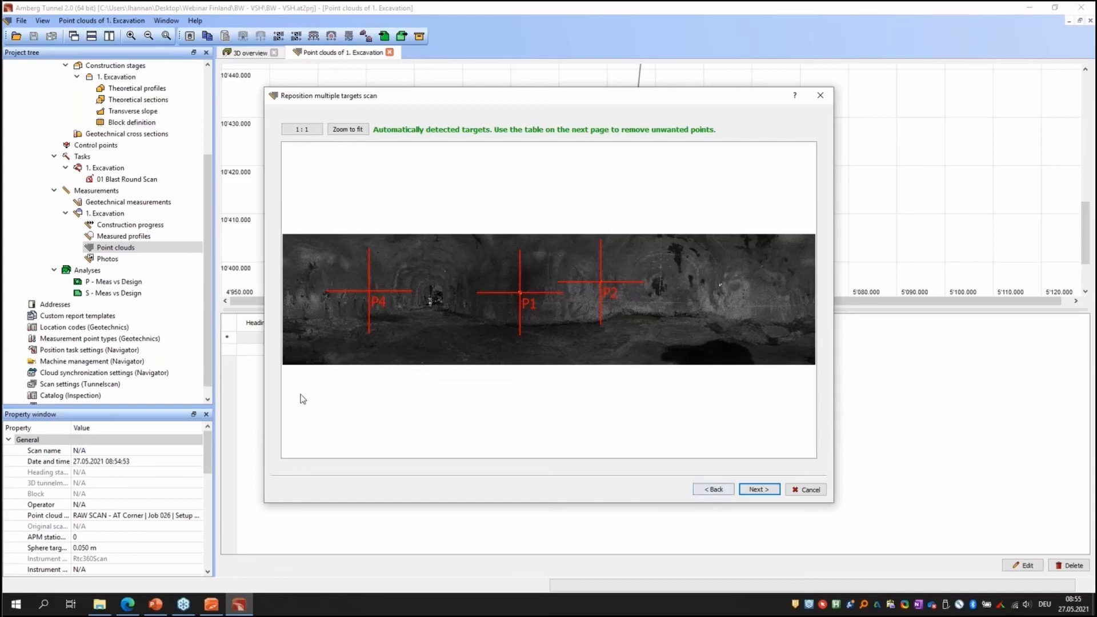
Step: Examine the detected targets P1, P2 and P4 in the scan image and check up close for an unmarked checkerboard target
{"action": "scroll", "coordinate": [407, 288], "scroll_direction": "up", "scroll_amount": 1}
{"action": "scroll", "coordinate": [408, 285], "scroll_direction": "up", "scroll_amount": 3}
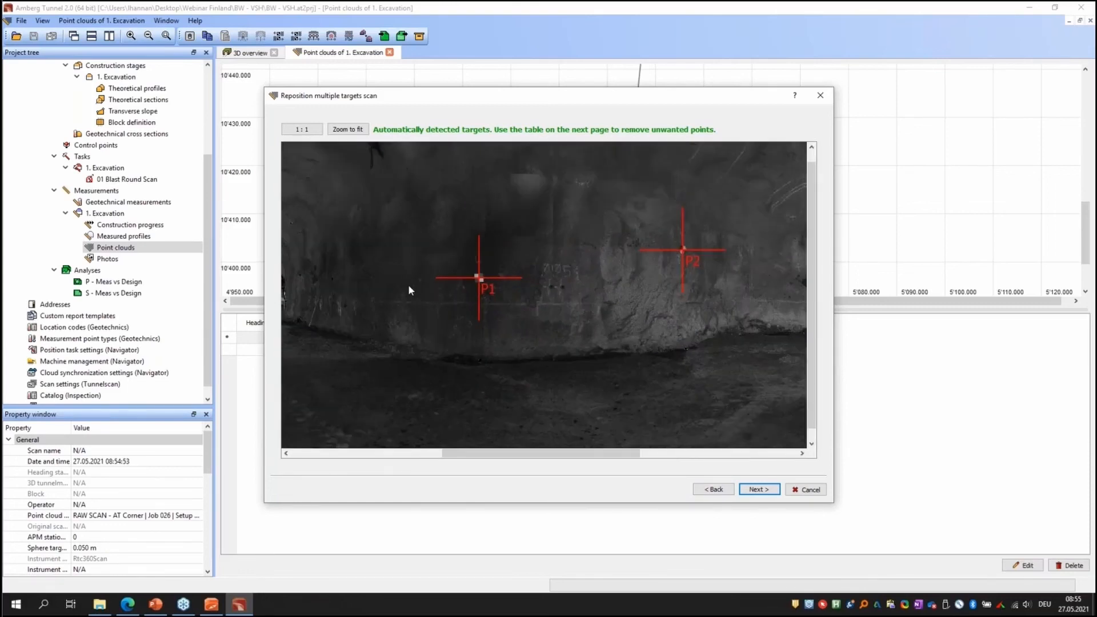
{"action": "scroll", "coordinate": [376, 287], "scroll_direction": "up", "scroll_amount": 5}
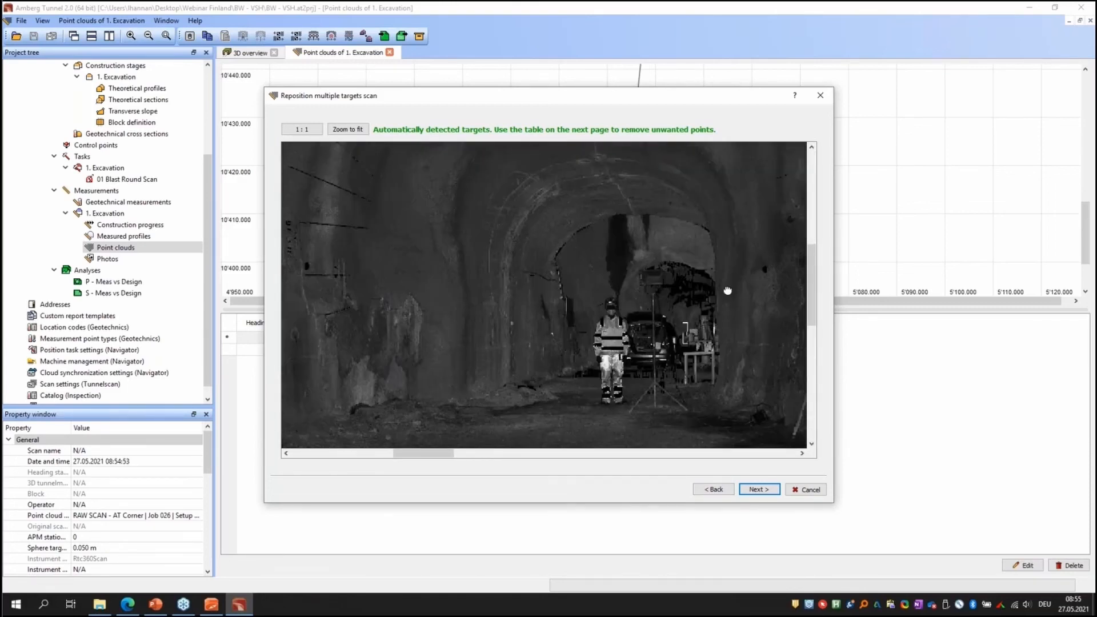
{"action": "scroll", "coordinate": [525, 326], "scroll_direction": "up", "scroll_amount": 3}
{"action": "scroll", "coordinate": [517, 314], "scroll_direction": "down", "scroll_amount": 3}
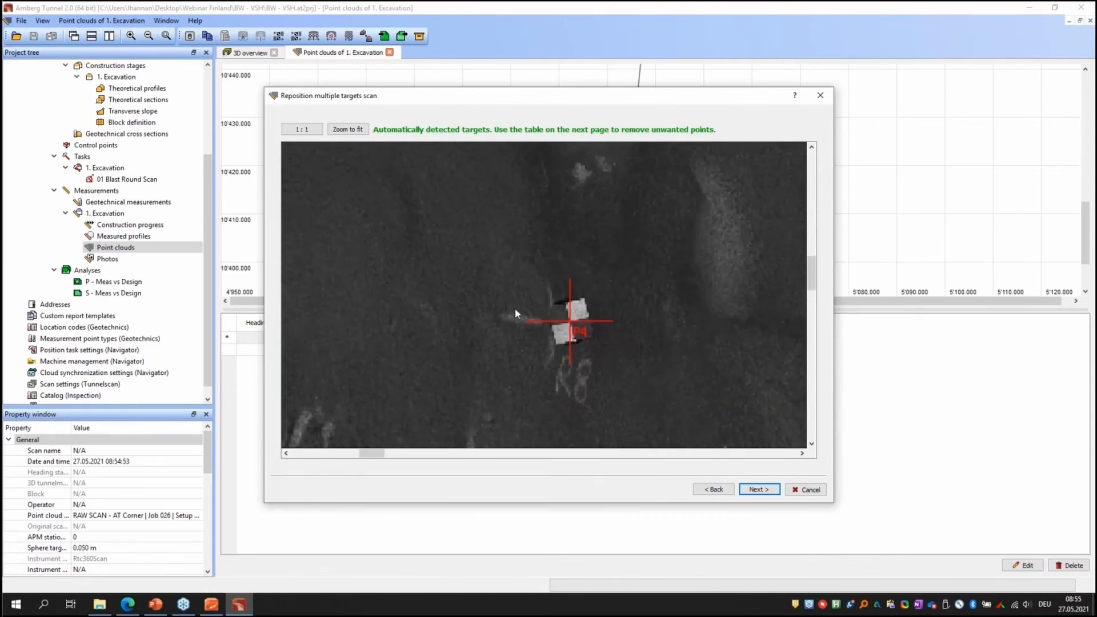
{"action": "scroll", "coordinate": [516, 315], "scroll_direction": "down", "scroll_amount": 5}
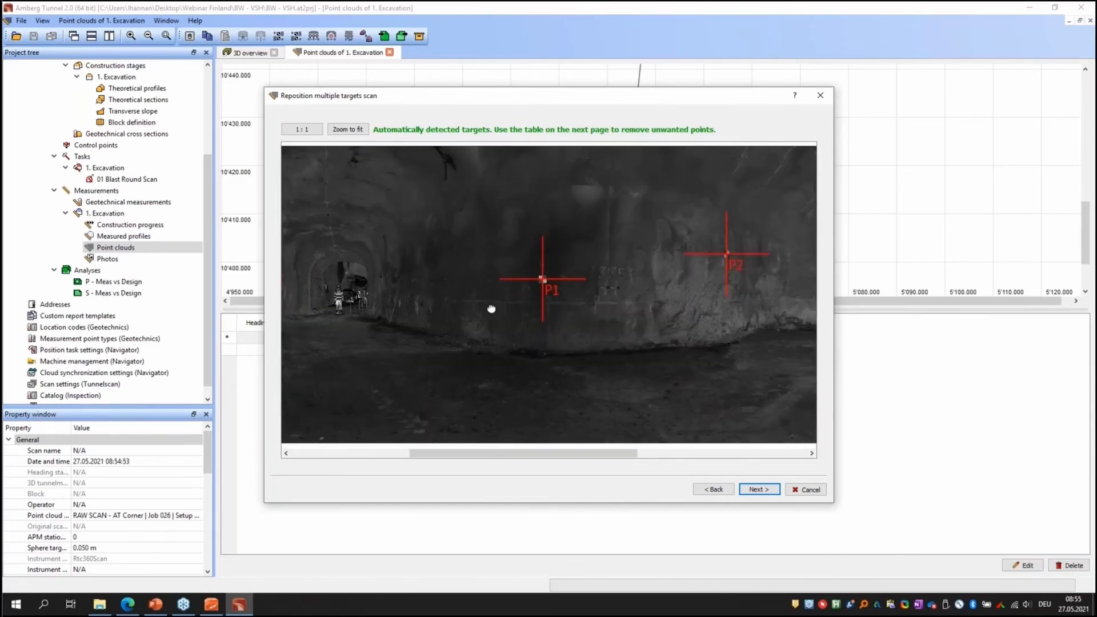
{"action": "scroll", "coordinate": [598, 265], "scroll_direction": "up", "scroll_amount": 6}
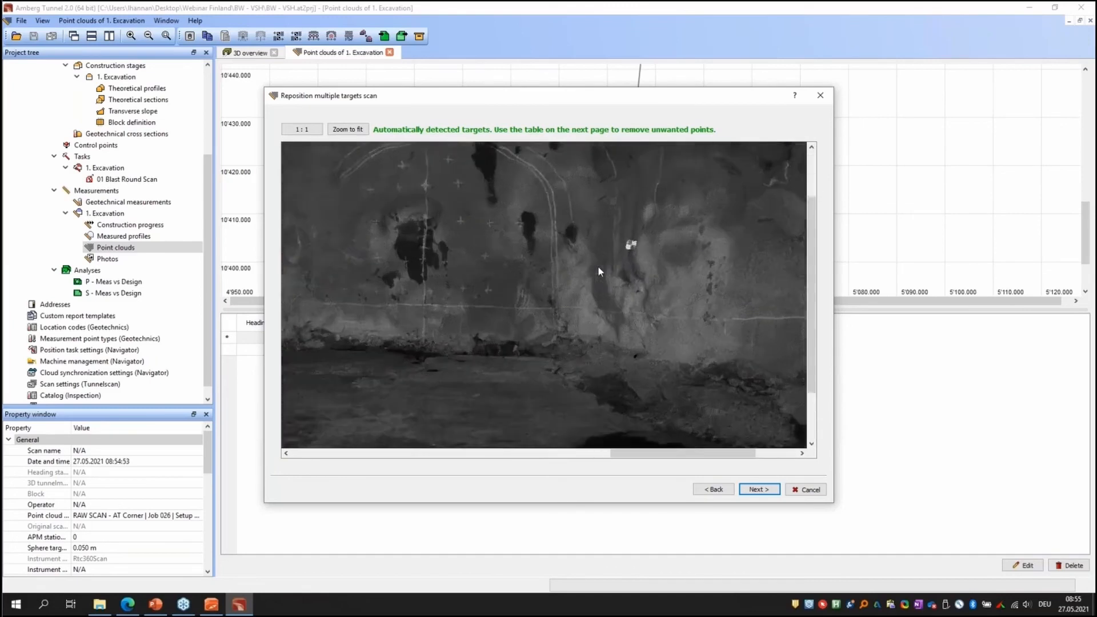
{"action": "scroll", "coordinate": [555, 277], "scroll_direction": "up", "scroll_amount": 6}
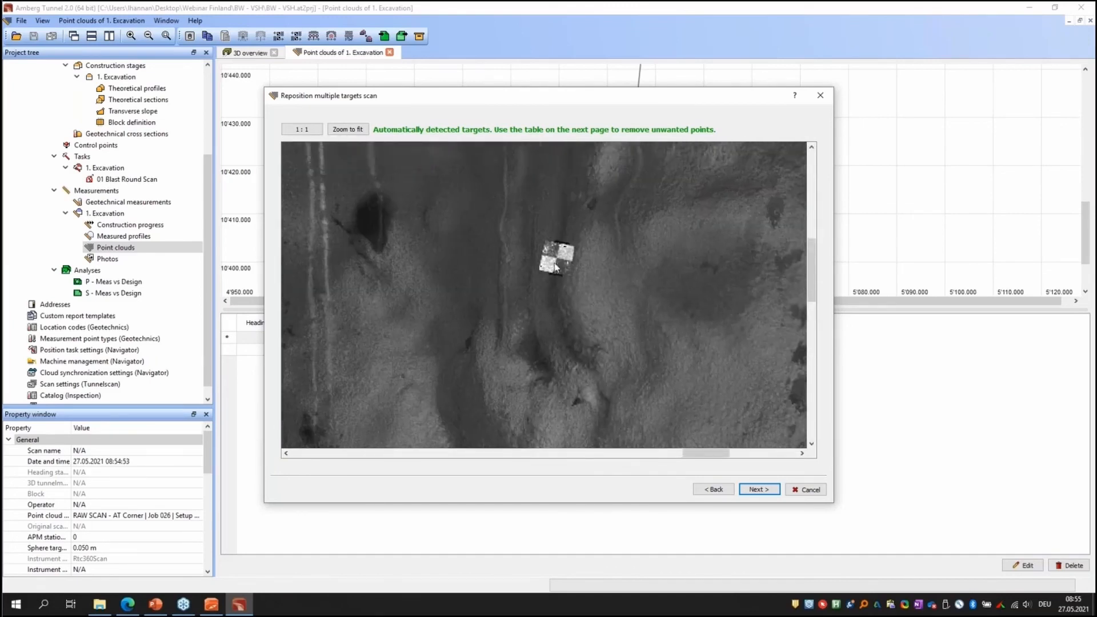
{"action": "left_click_drag", "start_coordinate": [555, 276], "coordinate": [536, 327]}
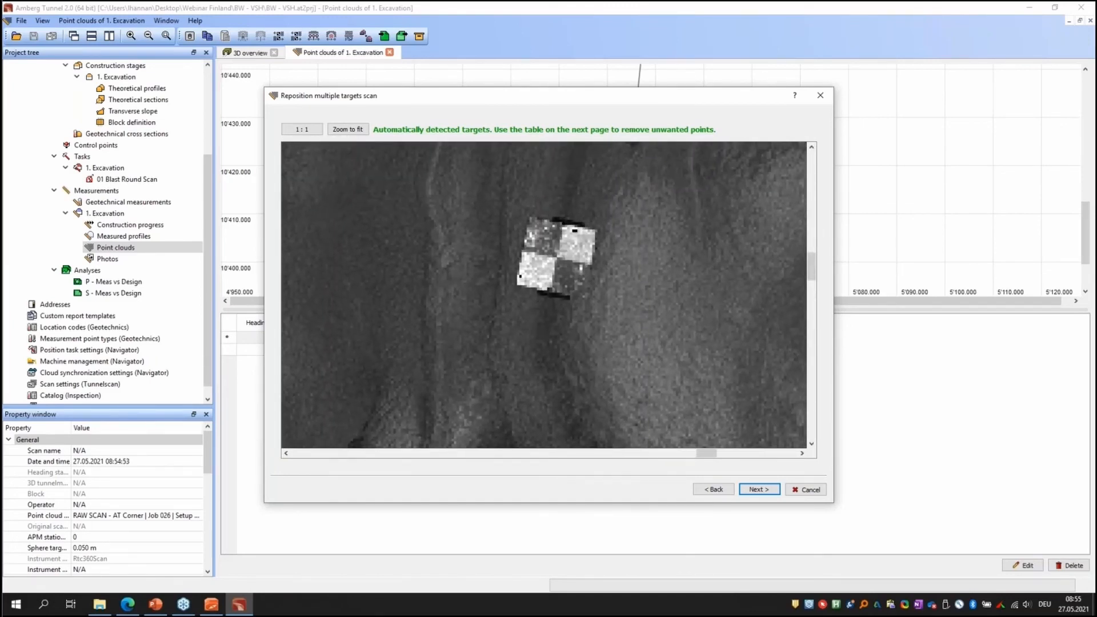
{"action": "scroll", "coordinate": [543, 287], "scroll_direction": "up", "scroll_amount": 5}
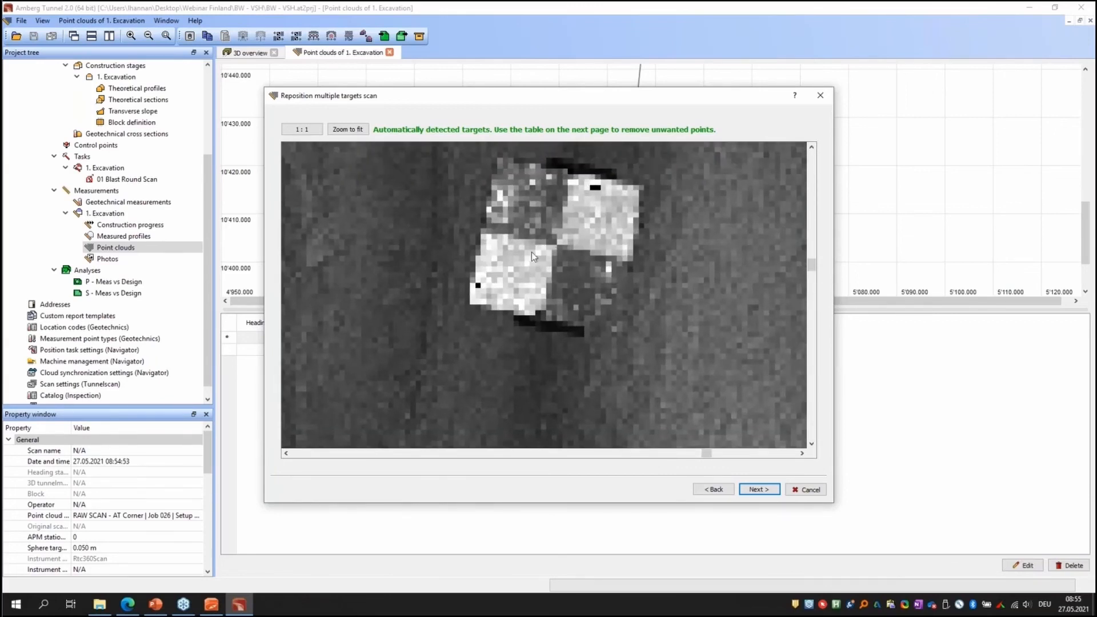
{"action": "scroll", "coordinate": [531, 290], "scroll_direction": "down", "scroll_amount": 6}
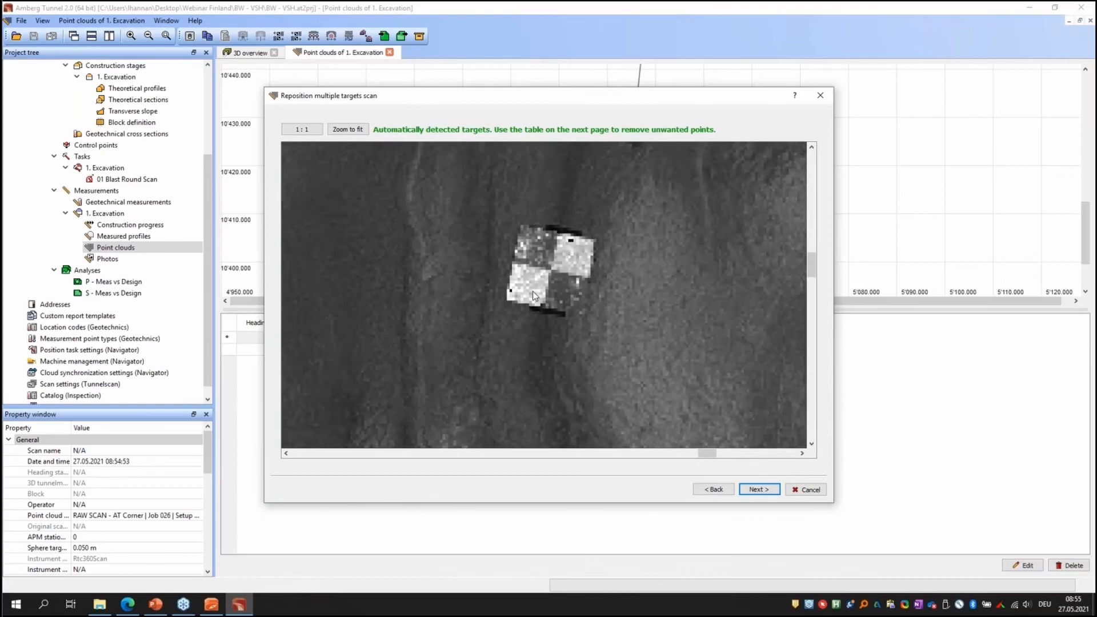
Step: Inspect the unmarked checkerboard target's pattern and centre at close range, and compare its place in the overall scan image
{"action": "scroll", "coordinate": [533, 291], "scroll_direction": "down", "scroll_amount": 3}
{"action": "scroll", "coordinate": [541, 289], "scroll_direction": "up", "scroll_amount": 8}
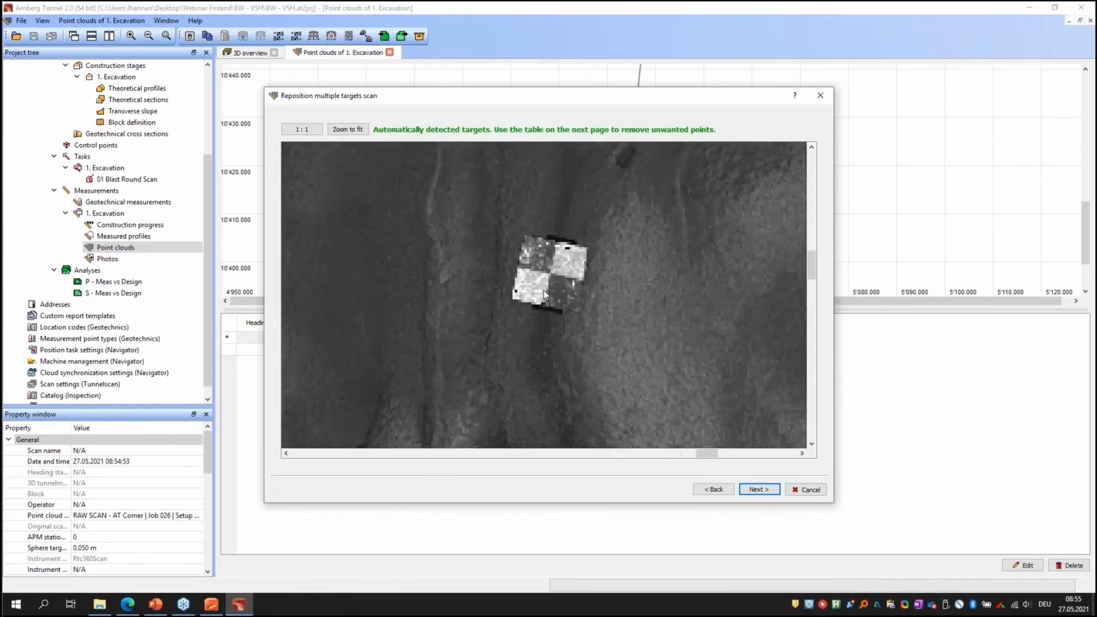
{"action": "scroll", "coordinate": [543, 289], "scroll_direction": "up", "scroll_amount": 2}
{"action": "left_click_drag", "start_coordinate": [544, 289], "coordinate": [520, 328]}
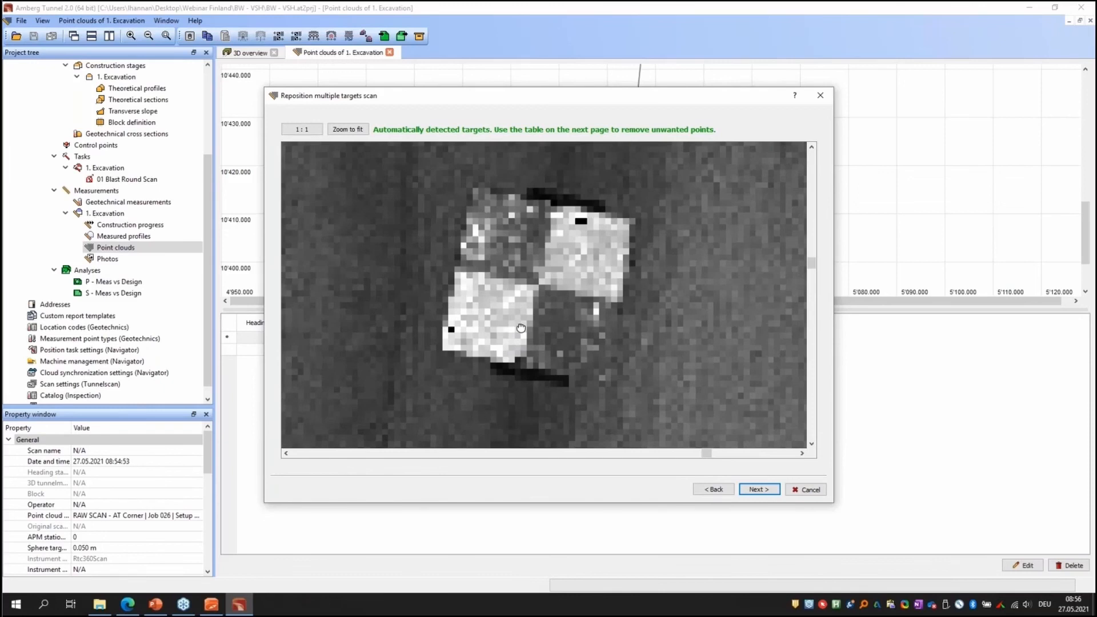
{"action": "scroll", "coordinate": [517, 261], "scroll_direction": "down", "scroll_amount": 6}
{"action": "scroll", "coordinate": [519, 265], "scroll_direction": "down", "scroll_amount": 5}
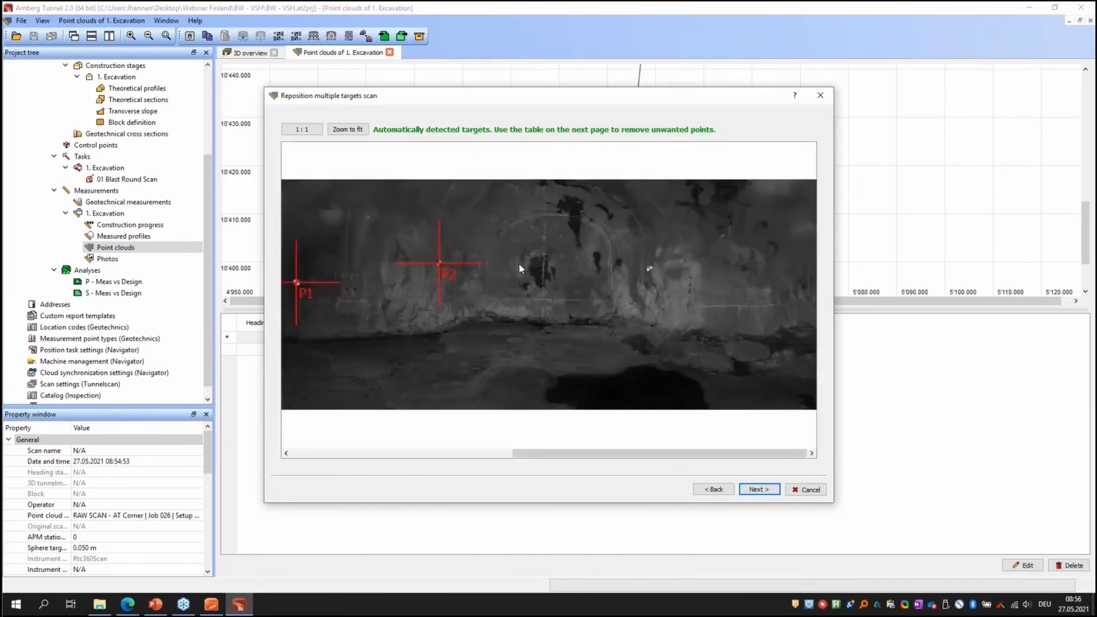
Step: Accept the scan repositioning calculated from control points P1, P2 and P4, and save the project
{"action": "left_click", "coordinate": [770, 495]}
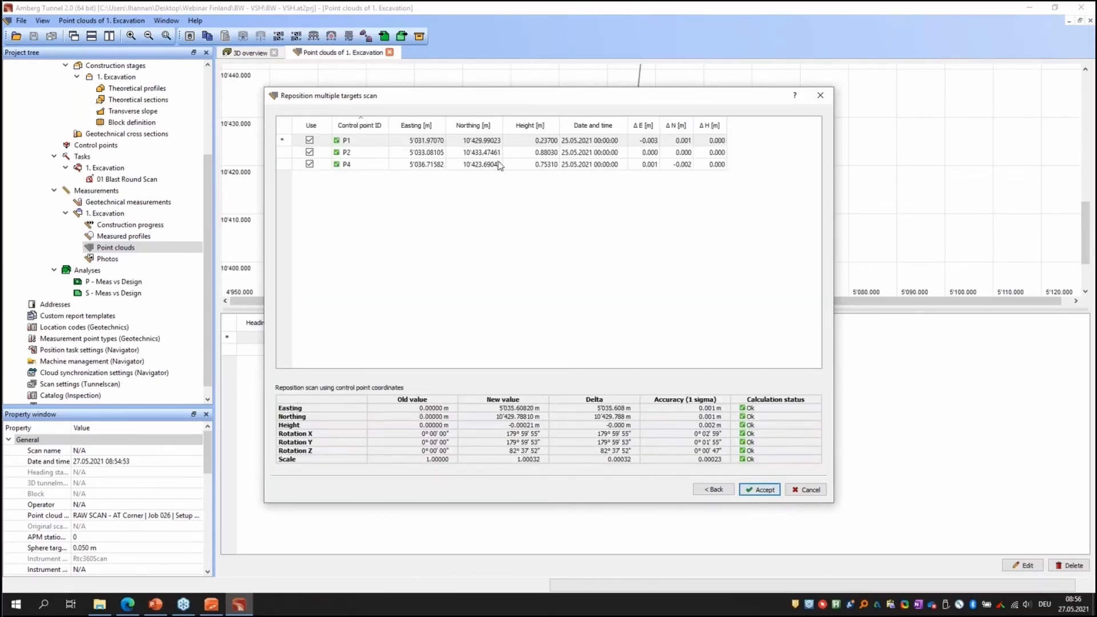
{"action": "left_click_drag", "start_coordinate": [523, 95], "coordinate": [512, 74]}
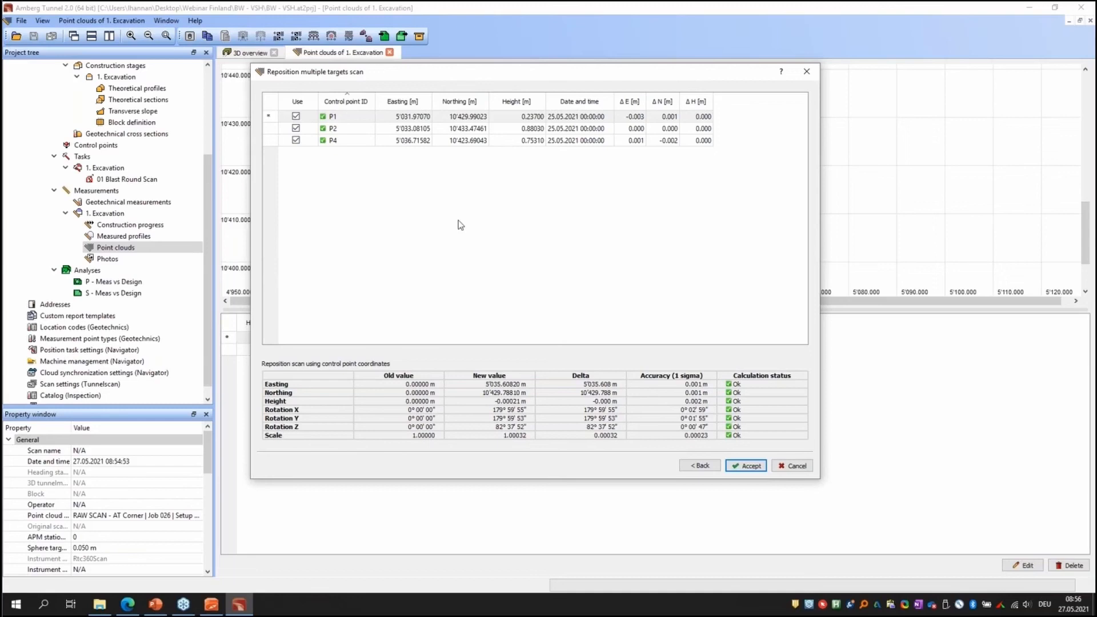
{"action": "left_click", "coordinate": [745, 466]}
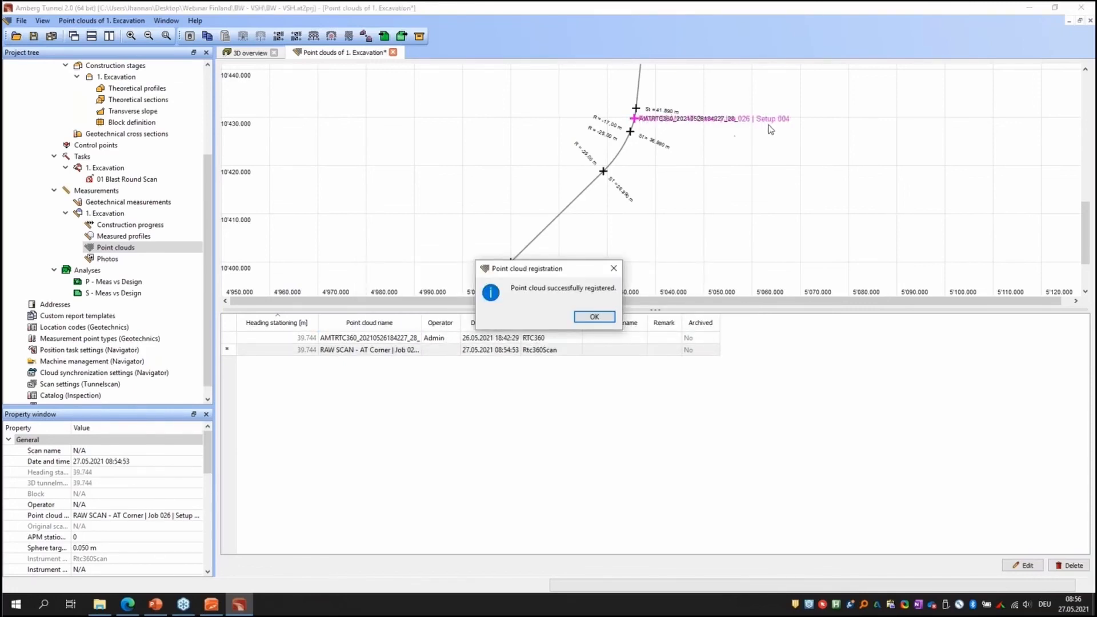
{"action": "left_click", "coordinate": [602, 318]}
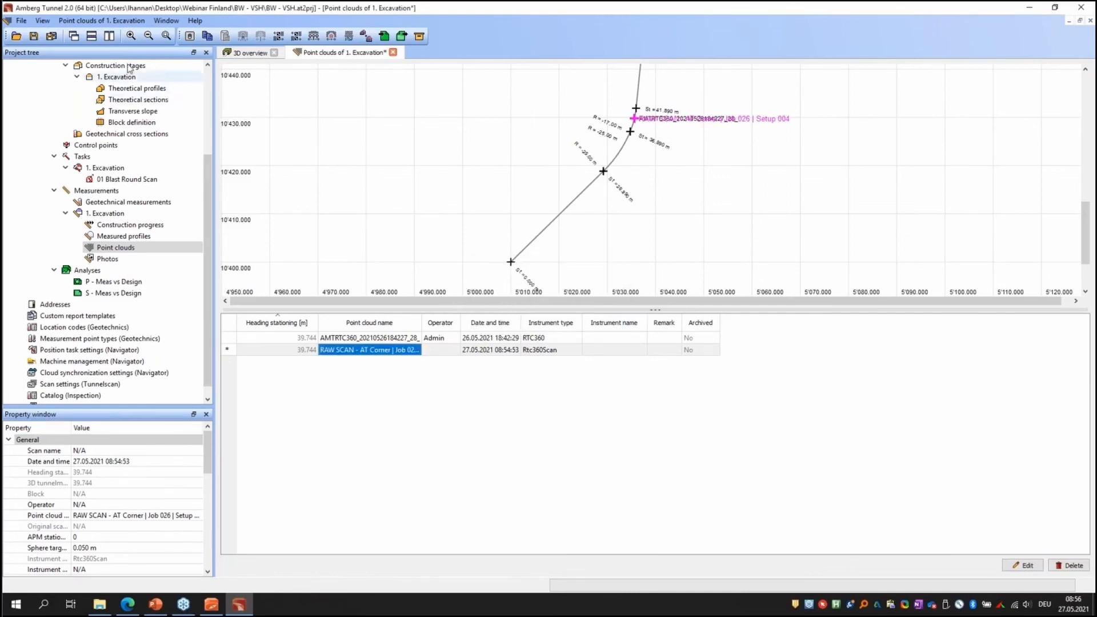
{"action": "left_click", "coordinate": [49, 35]}
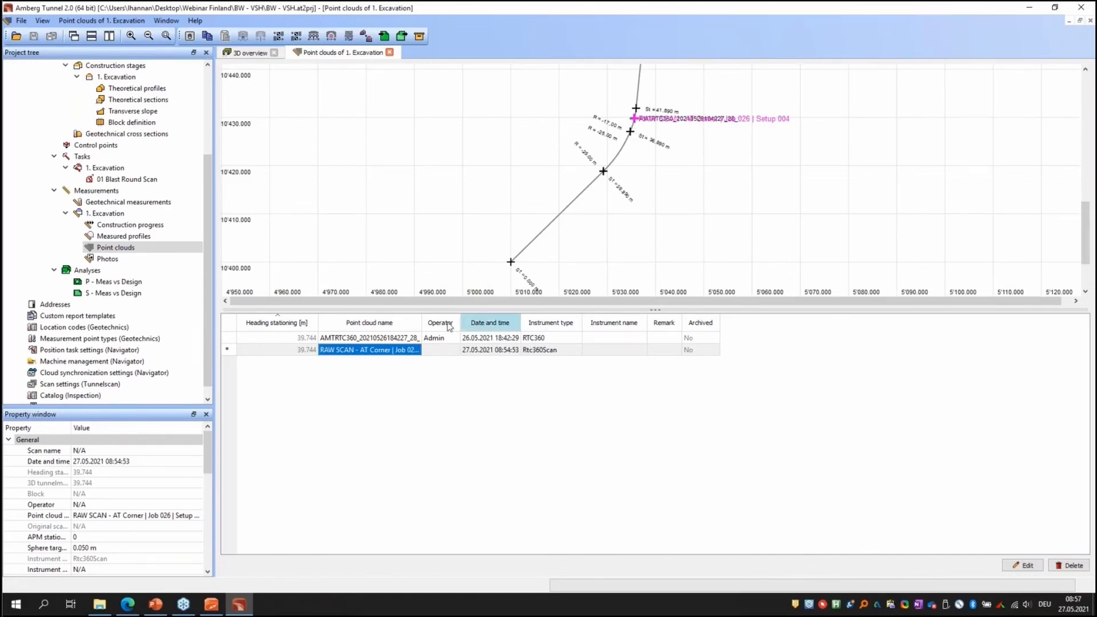
Step: Widen the point cloud name column and open "RAW SCAN - AT Corner | Job 026 | Setup 004" in 3D, showing the whole cloud obliquely
{"action": "left_click_drag", "start_coordinate": [422, 323], "coordinate": [536, 322]}
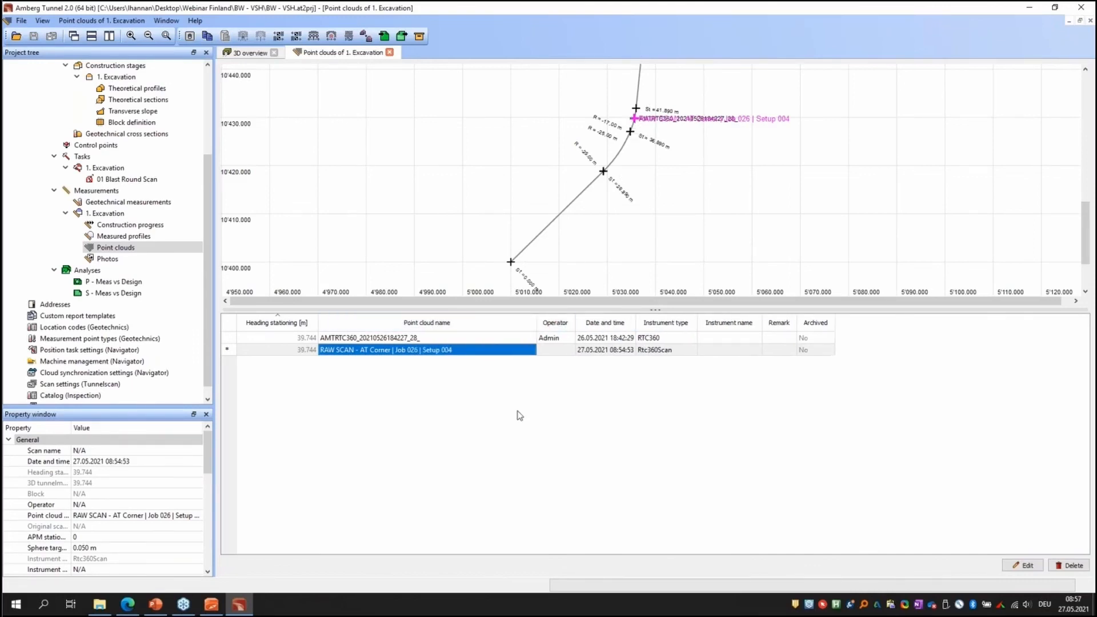
{"action": "left_click", "coordinate": [407, 411]}
{"action": "double_click", "coordinate": [392, 351]}
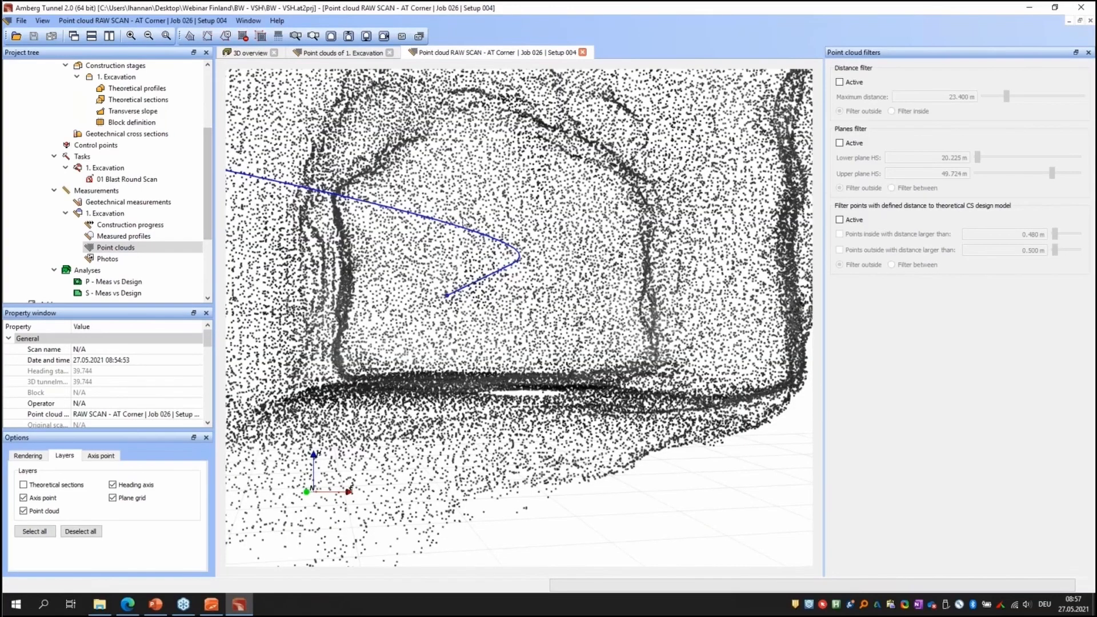
{"action": "scroll", "coordinate": [511, 271], "scroll_direction": "down", "scroll_amount": 6}
{"action": "left_click_drag", "start_coordinate": [511, 271], "coordinate": [514, 271]}
{"action": "scroll", "coordinate": [511, 269], "scroll_direction": "down", "scroll_amount": 3}
{"action": "scroll", "coordinate": [514, 271], "scroll_direction": "down", "scroll_amount": 3}
{"action": "middle_click_drag", "start_coordinate": [542, 202], "coordinate": [577, 164]}
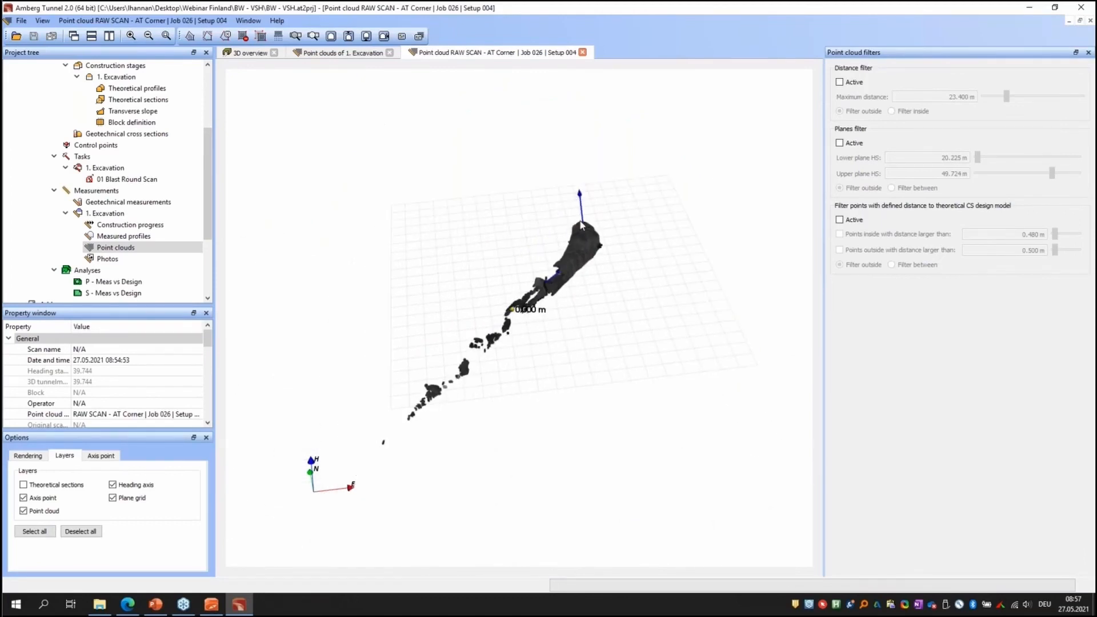